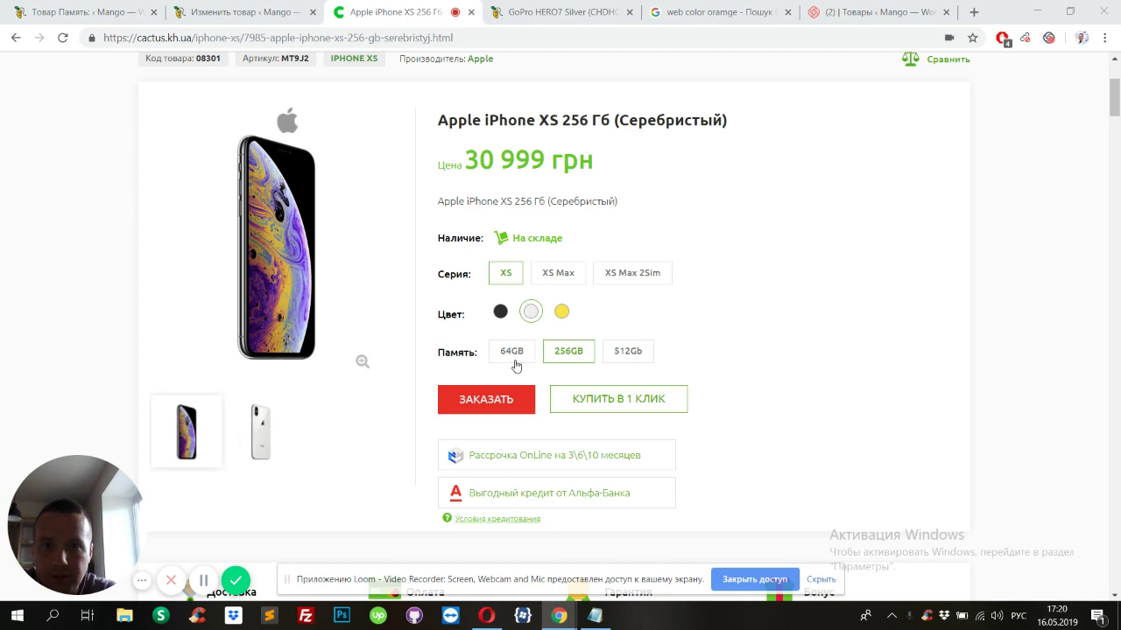
Step: Switch the reference iPhone XS store page to the XS Max series and review the site's Память attribute terms
{"action": "left_click", "coordinate": [534, 280]}
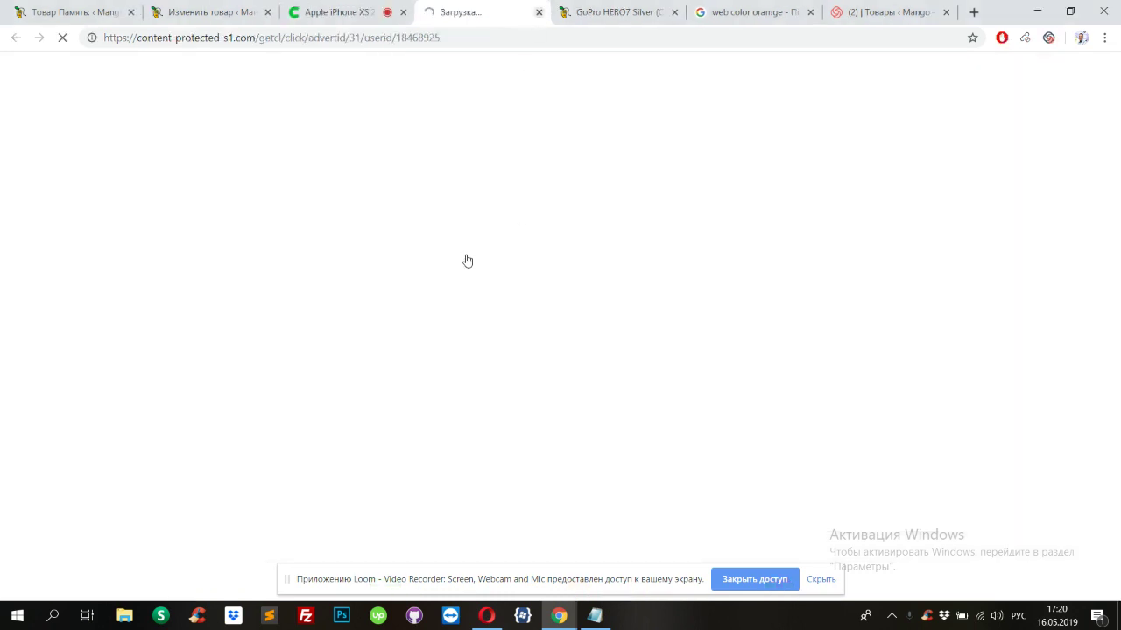
{"action": "key", "text": "ctrl+w"}
{"action": "left_click", "coordinate": [557, 279]}
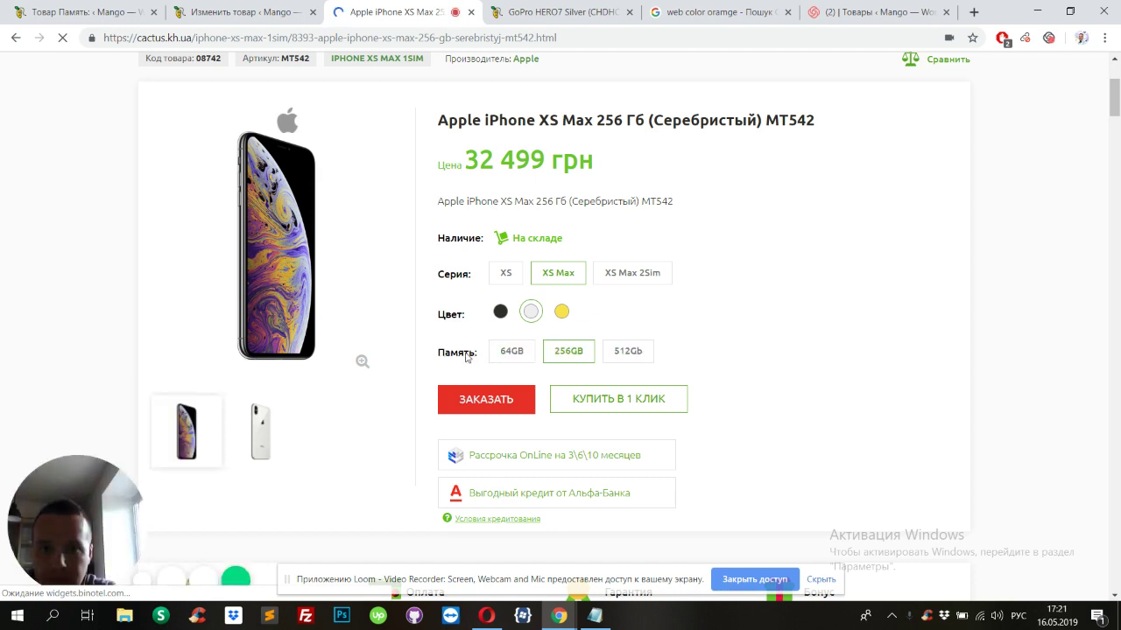
{"action": "left_click", "coordinate": [99, 13]}
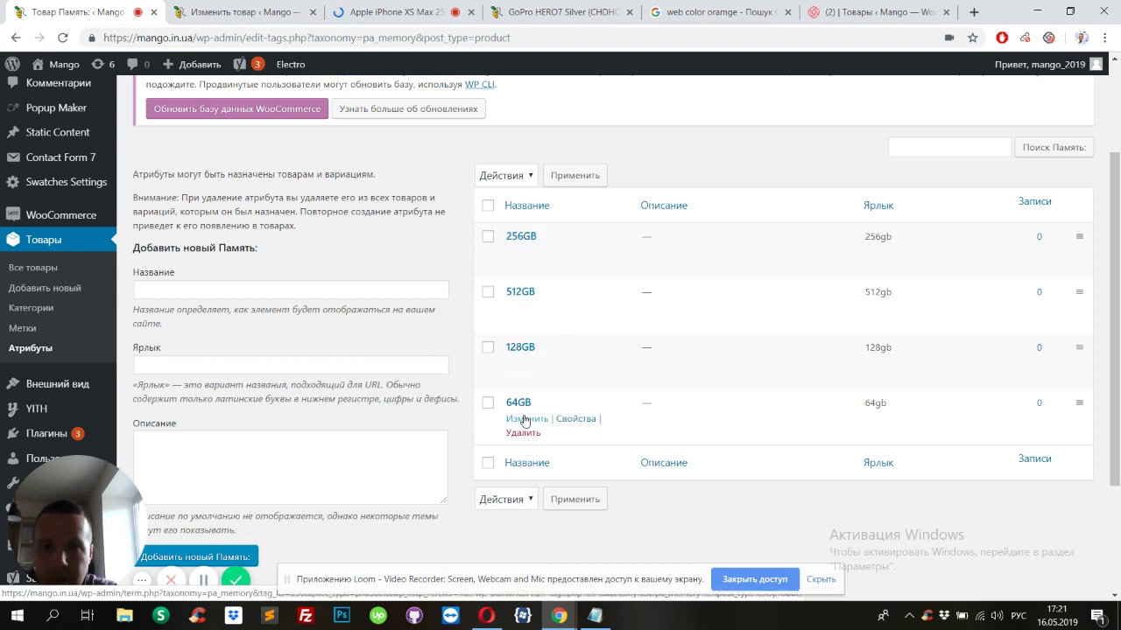
Step: Open the attribute settings in the product data of Apple iPhone X 64 Гб ЧЕРНОВИК УДАЛИТЬ
{"action": "left_click", "coordinate": [289, 12]}
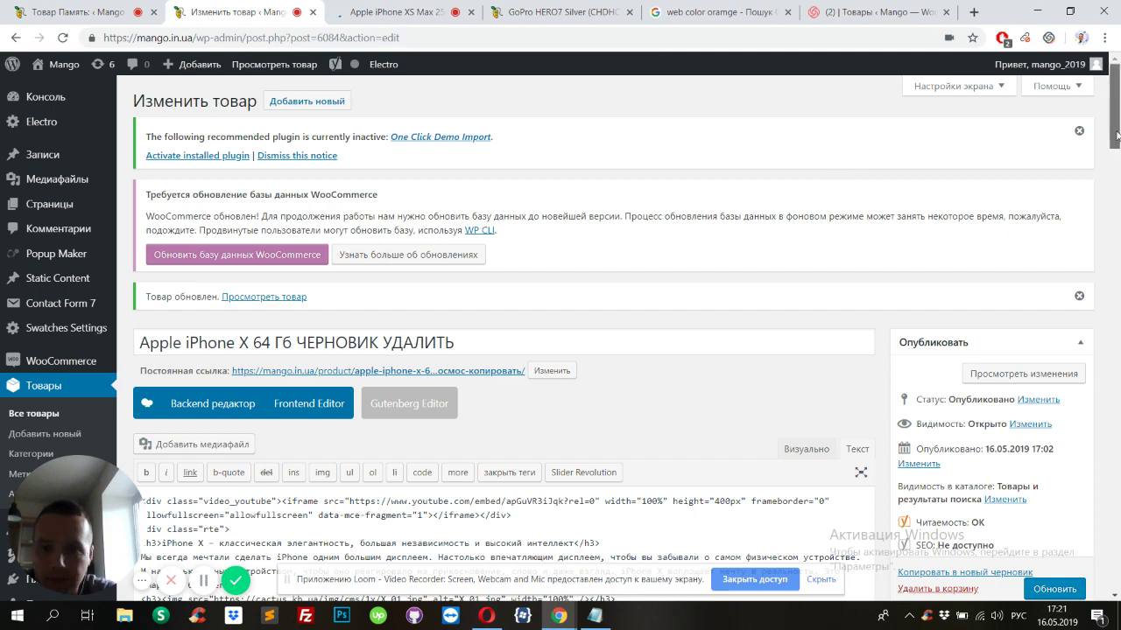
{"action": "left_click_drag", "start_coordinate": [1116, 124], "coordinate": [1116, 167]}
{"action": "scroll", "coordinate": [926, 467], "scroll_direction": "down", "scroll_amount": 20}
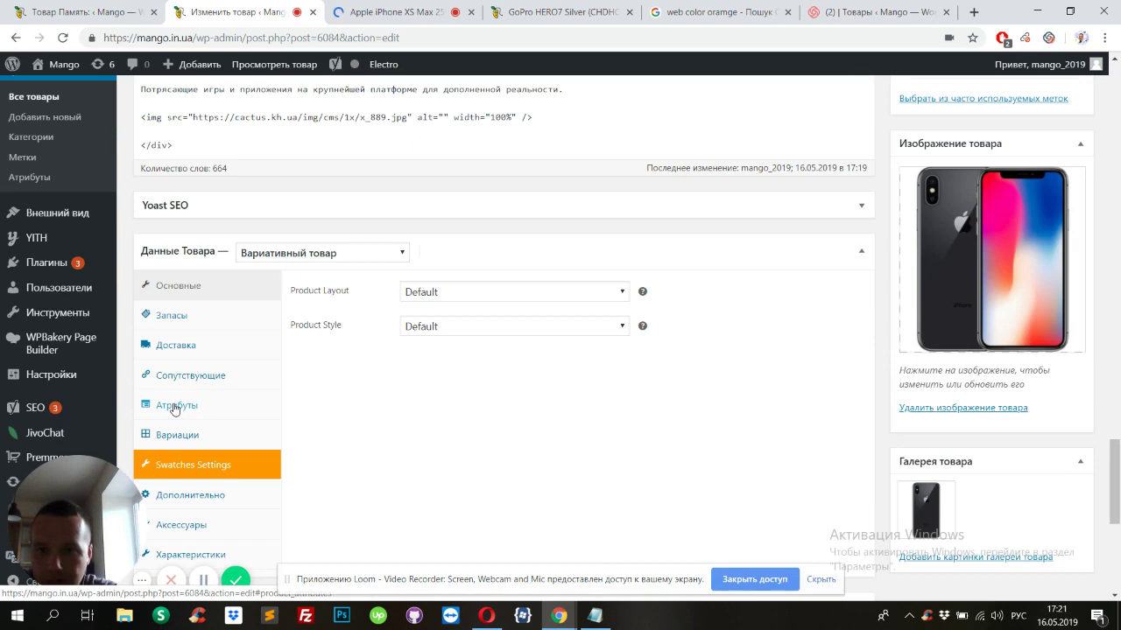
{"action": "left_click", "coordinate": [175, 407]}
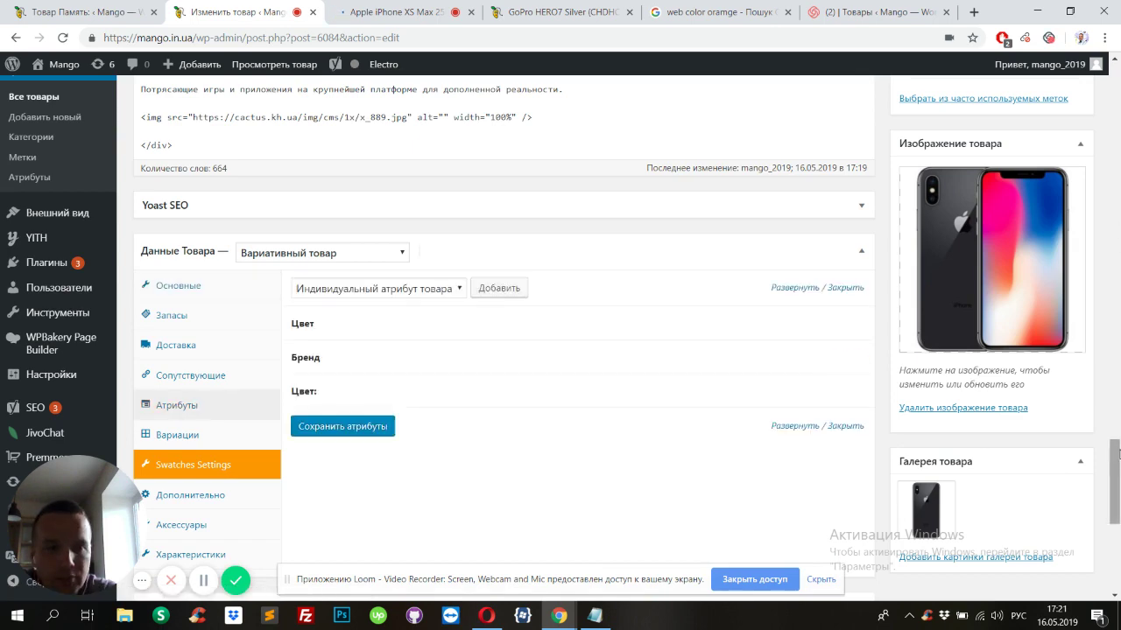
{"action": "left_click_drag", "start_coordinate": [1118, 452], "coordinate": [1118, 74]}
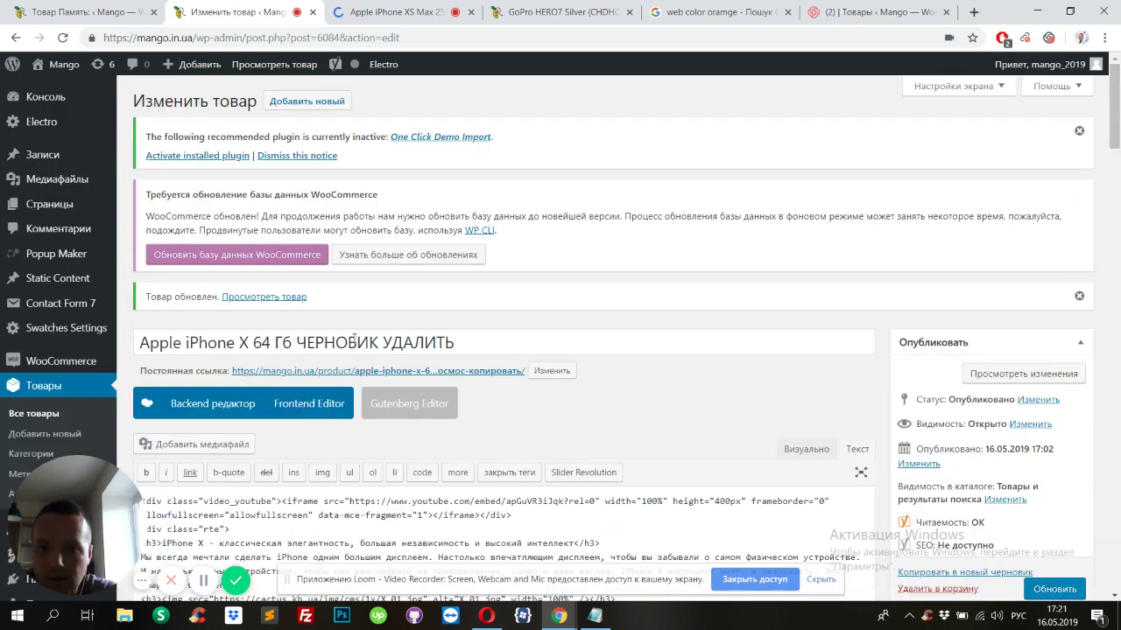
{"action": "left_click", "coordinate": [359, 344]}
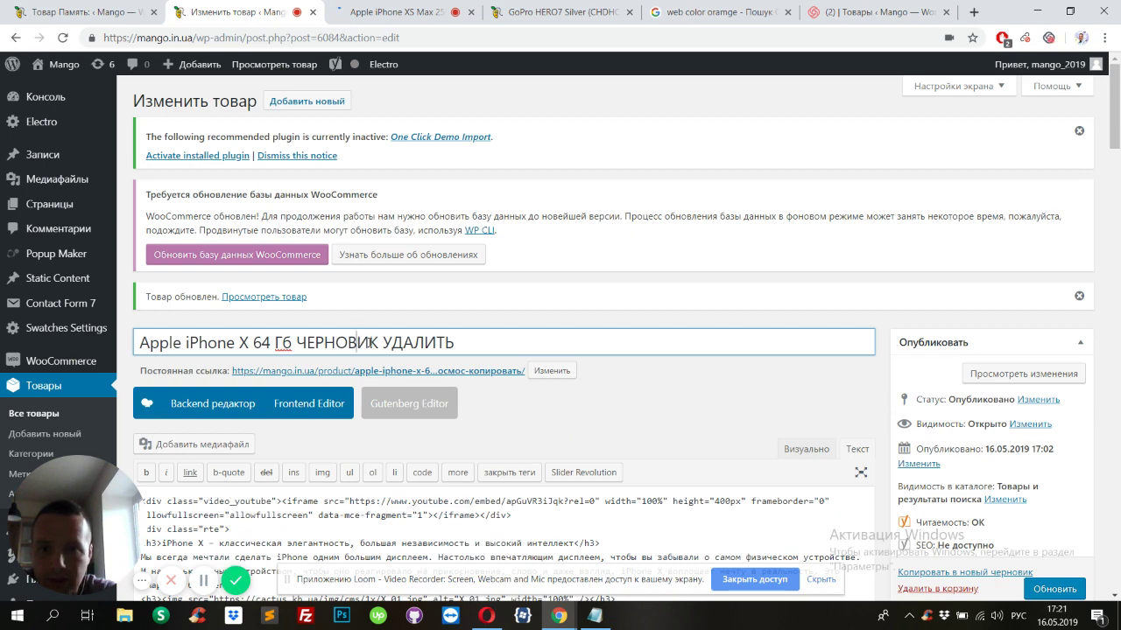
{"action": "left_click_drag", "start_coordinate": [1118, 133], "coordinate": [1117, 145]}
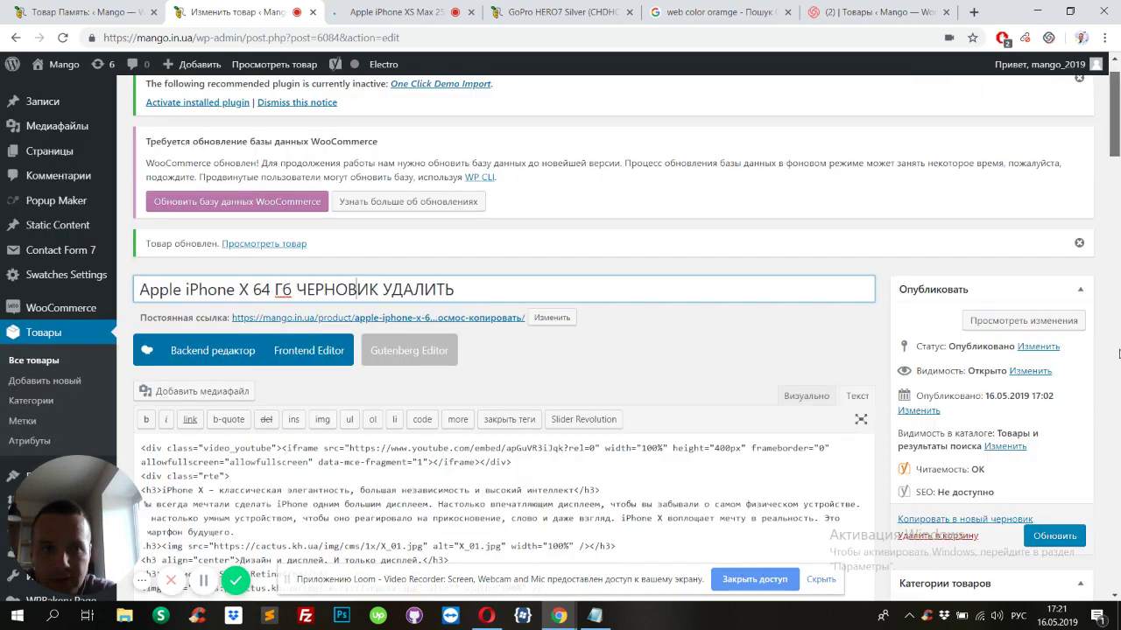
{"action": "scroll", "coordinate": [1118, 352], "scroll_direction": "down", "scroll_amount": 20}
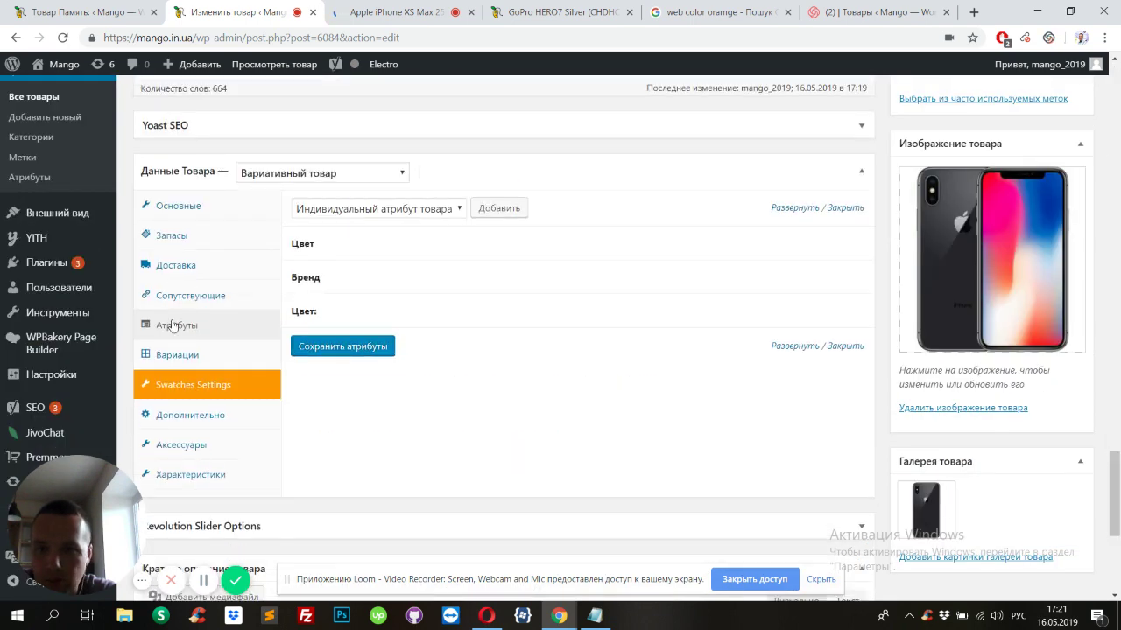
Step: Add the existing Память: attribute to the product
{"action": "left_click", "coordinate": [443, 210]}
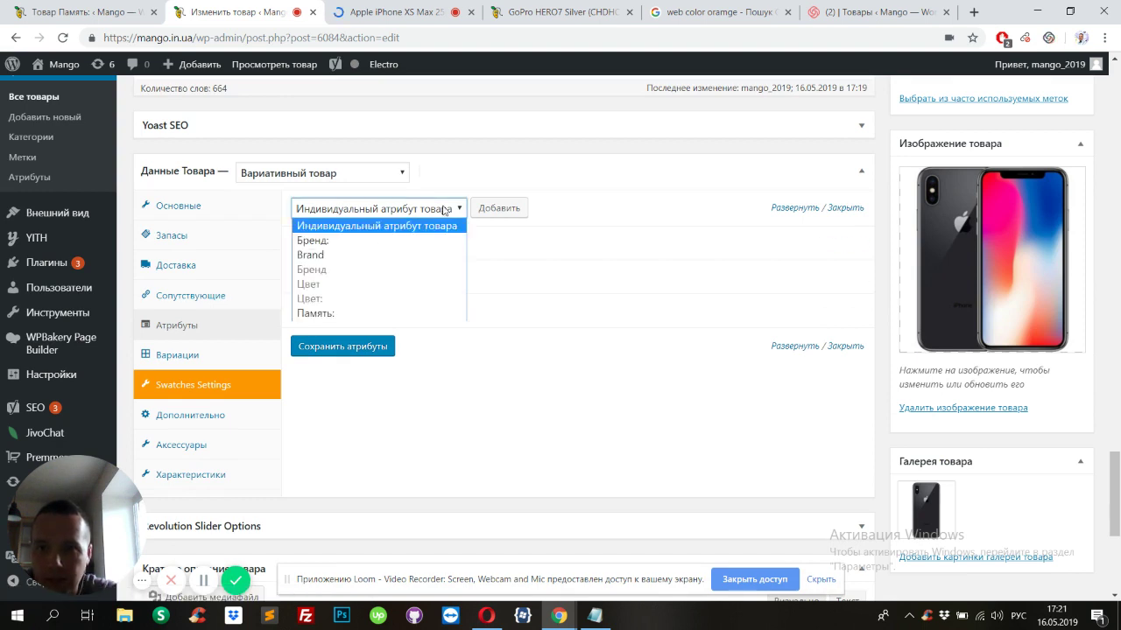
{"action": "left_click", "coordinate": [332, 313]}
{"action": "left_click", "coordinate": [502, 210]}
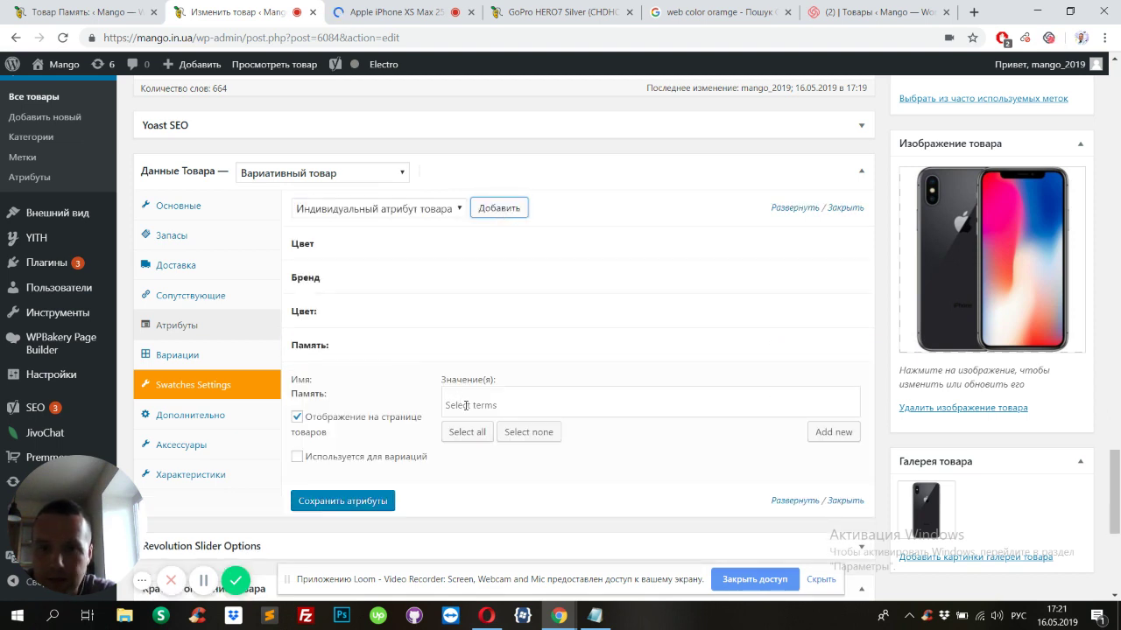
Step: Assign the values 64GB and 128GB to the Память: attribute, enable it for variations and save the attributes
{"action": "left_click", "coordinate": [466, 406]}
{"action": "left_click", "coordinate": [484, 507]}
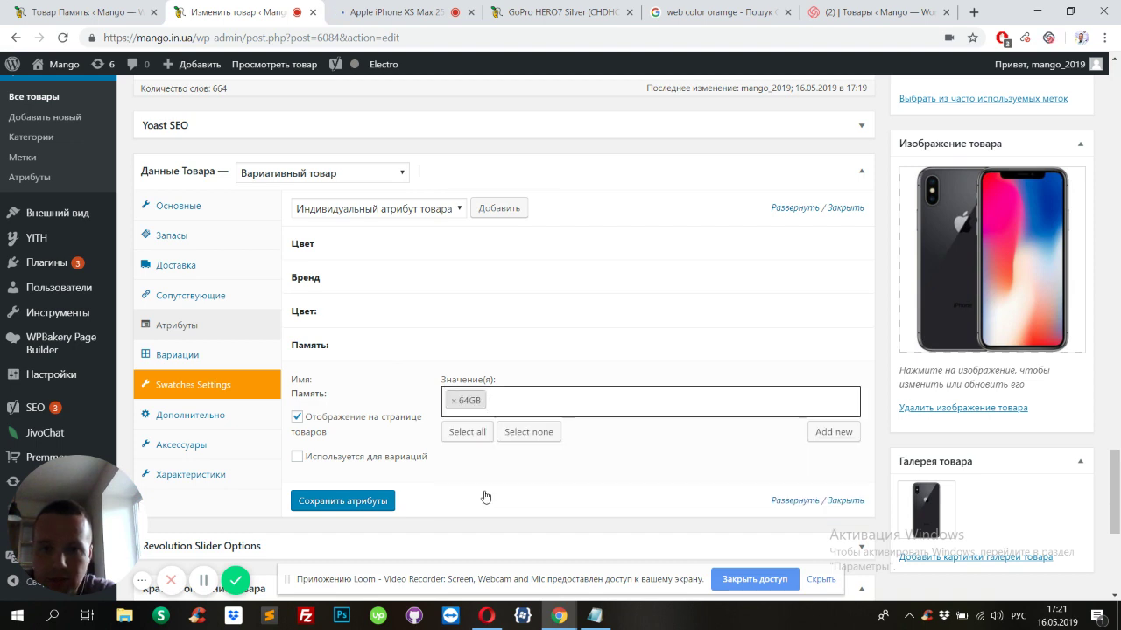
{"action": "left_click", "coordinate": [511, 400]}
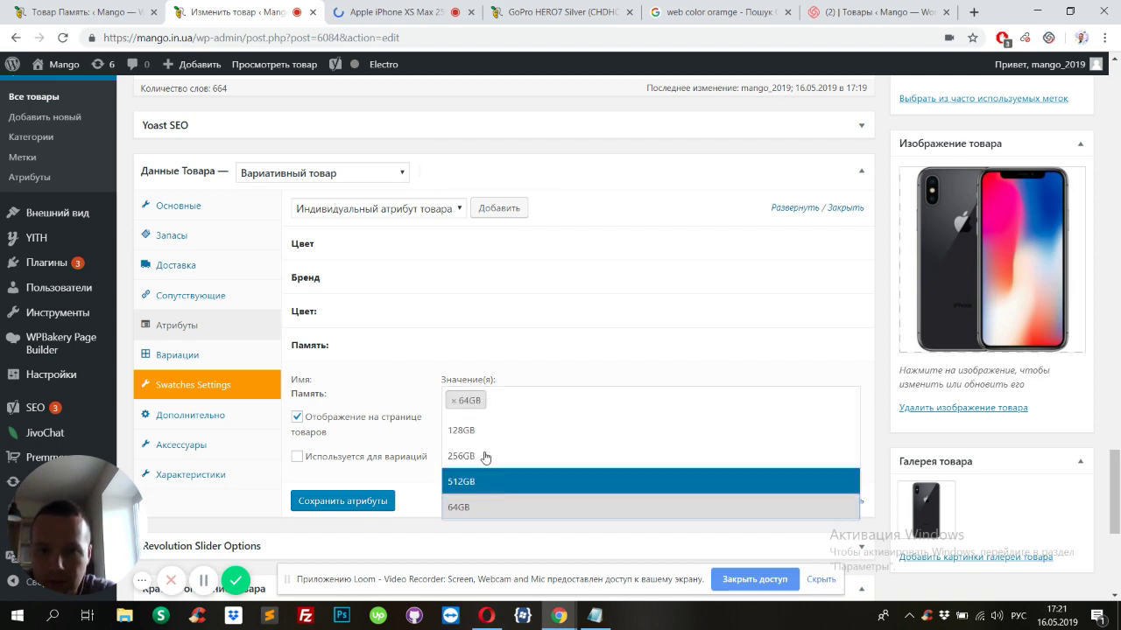
{"action": "left_click", "coordinate": [486, 431]}
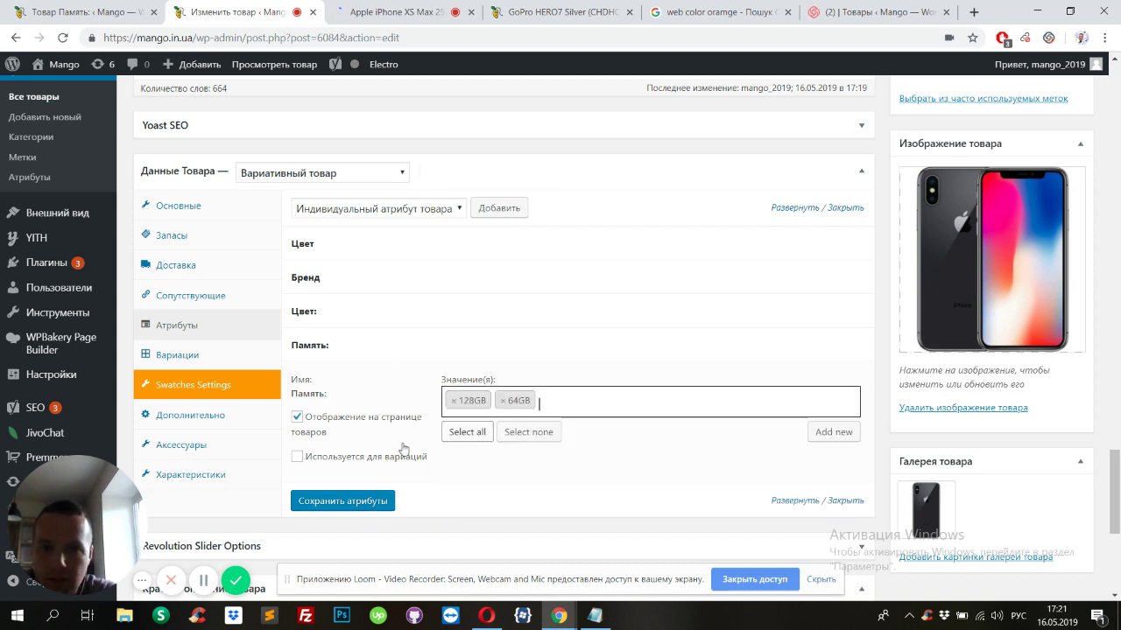
{"action": "left_click", "coordinate": [297, 456]}
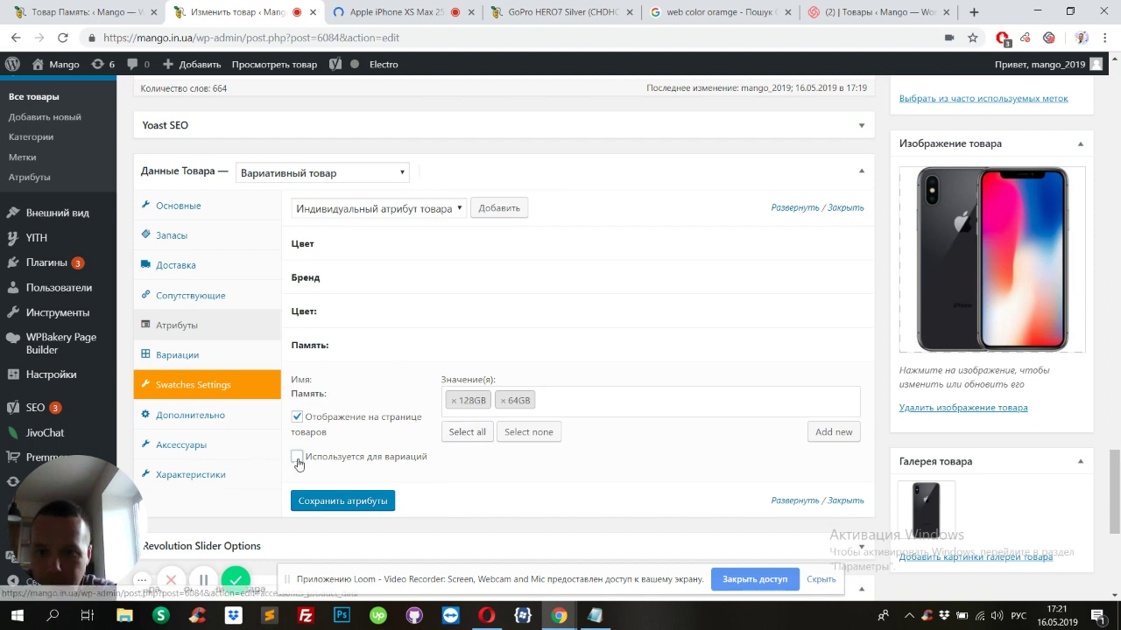
{"action": "left_click", "coordinate": [331, 504]}
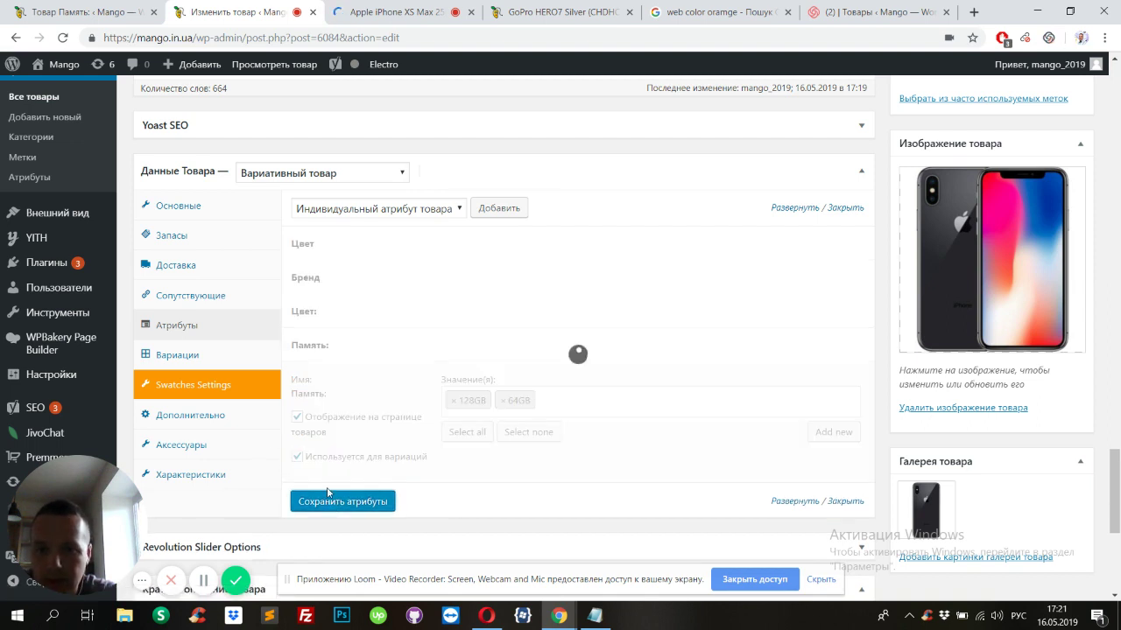
Step: Set the default memory value of the product's variations to 128GB
{"action": "left_click", "coordinate": [178, 356]}
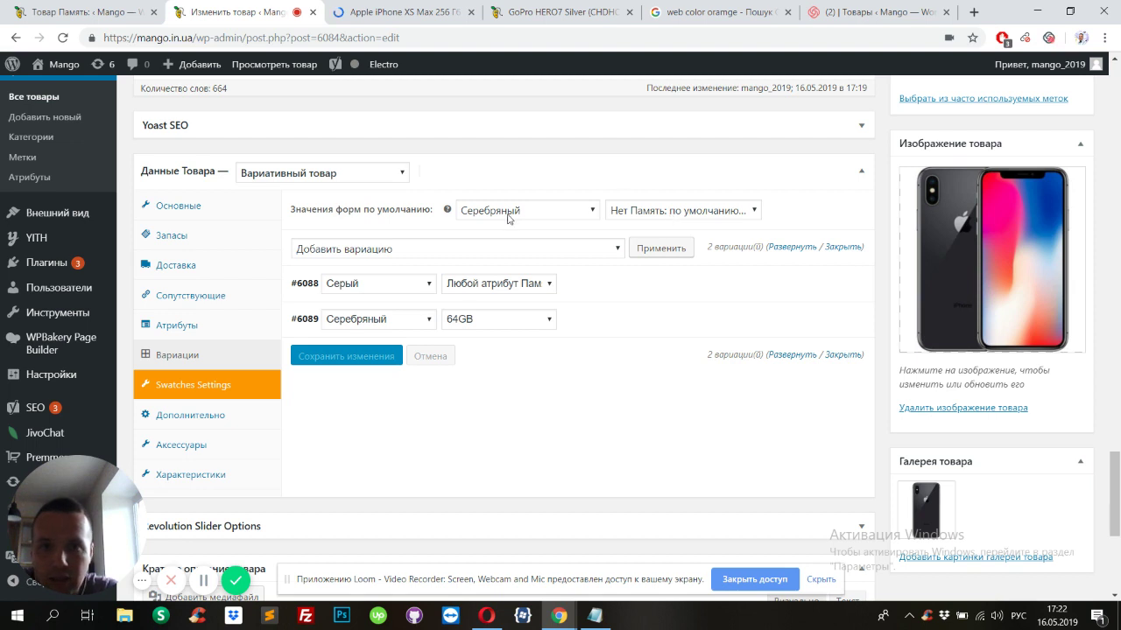
{"action": "left_click", "coordinate": [629, 215]}
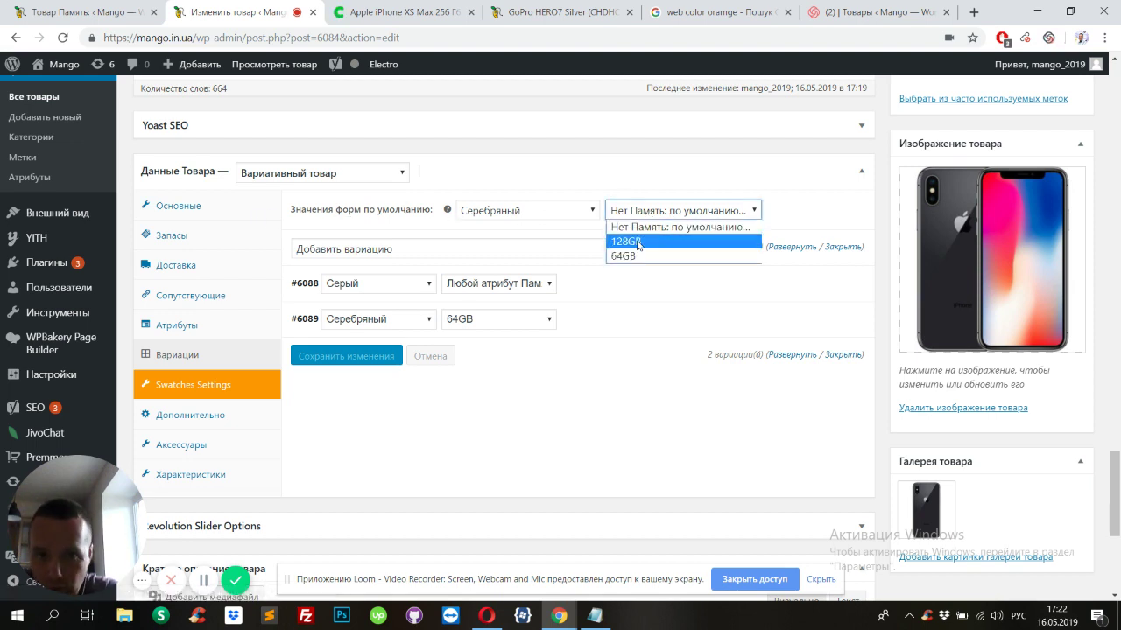
{"action": "left_click", "coordinate": [637, 243]}
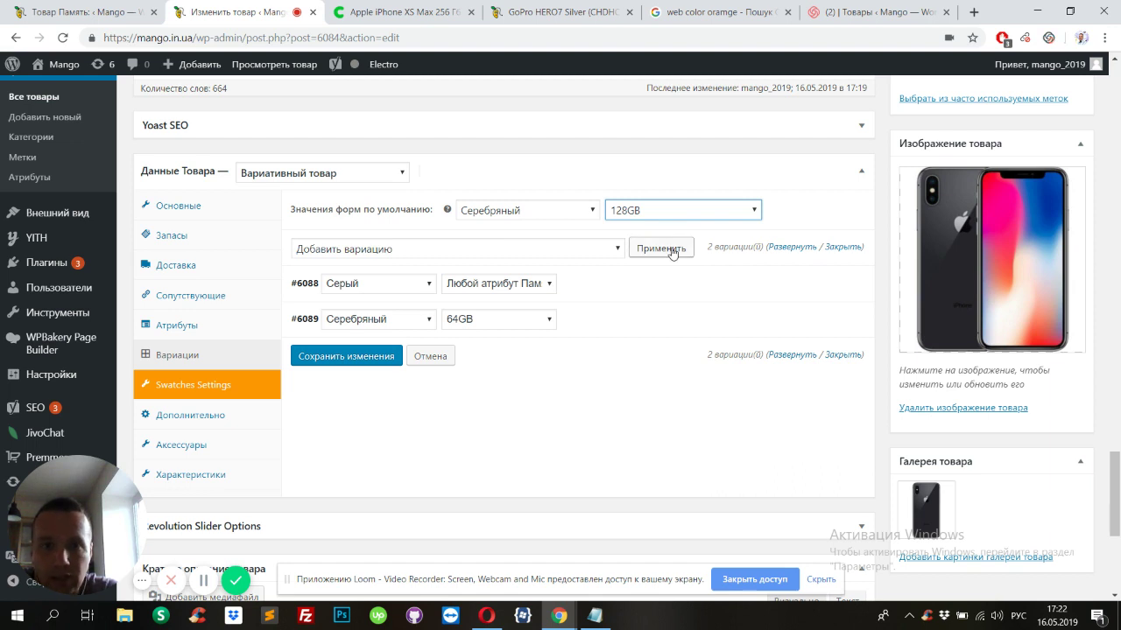
Step: Add two new variations and set their colours to Серебряный for the first listed and Серый for the second
{"action": "left_click", "coordinate": [670, 250]}
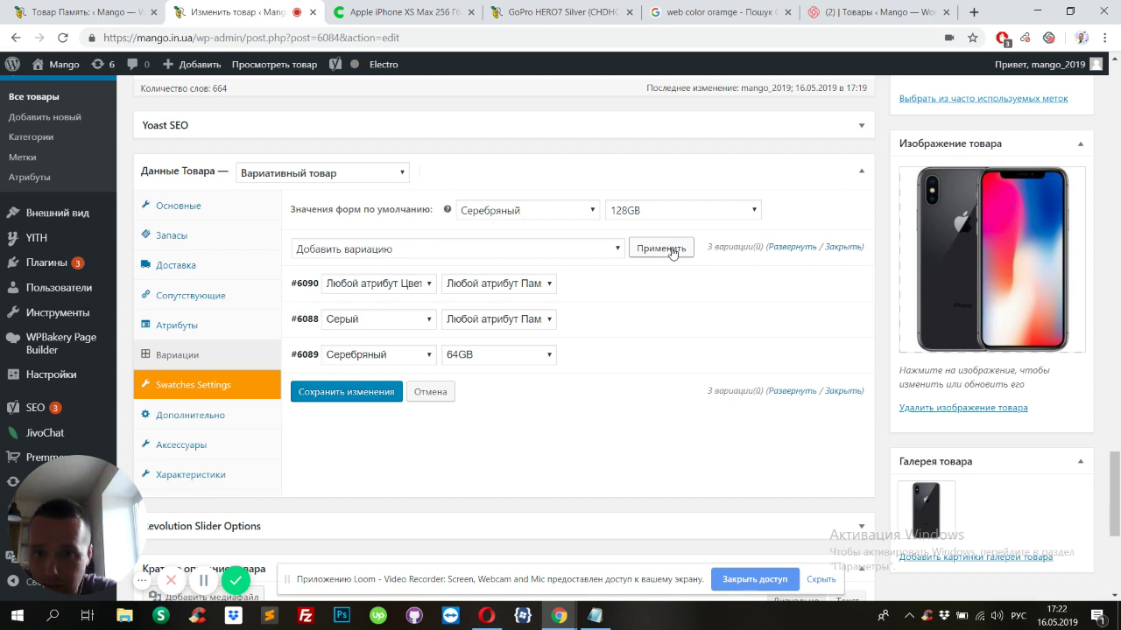
{"action": "left_click", "coordinate": [670, 249]}
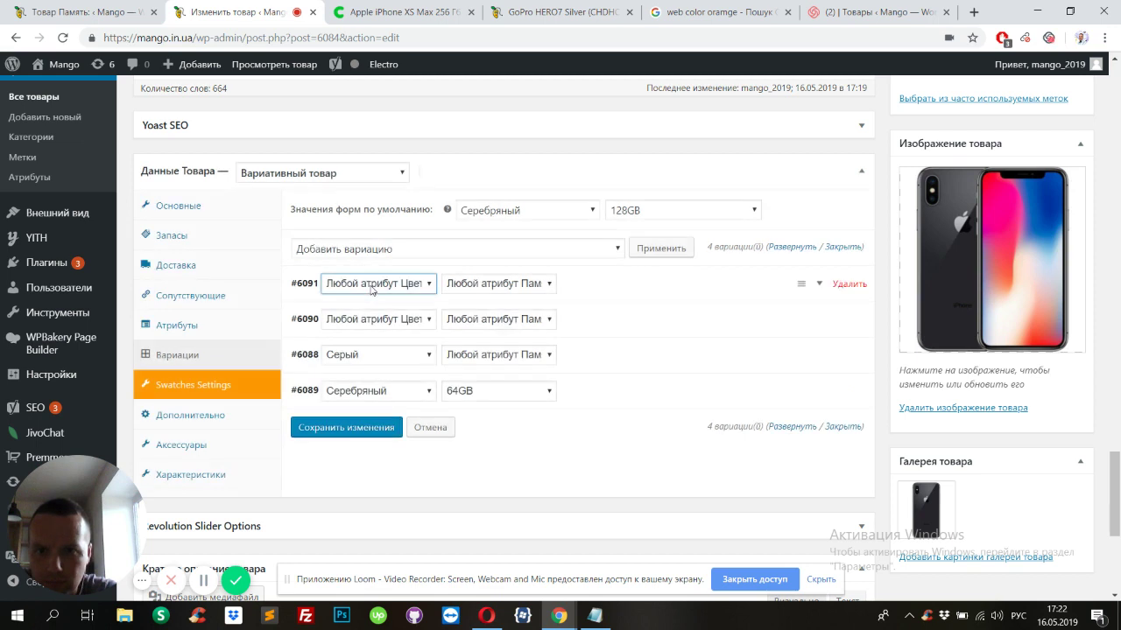
{"action": "left_click", "coordinate": [376, 283]}
{"action": "left_click", "coordinate": [377, 283]}
{"action": "left_click", "coordinate": [368, 319]}
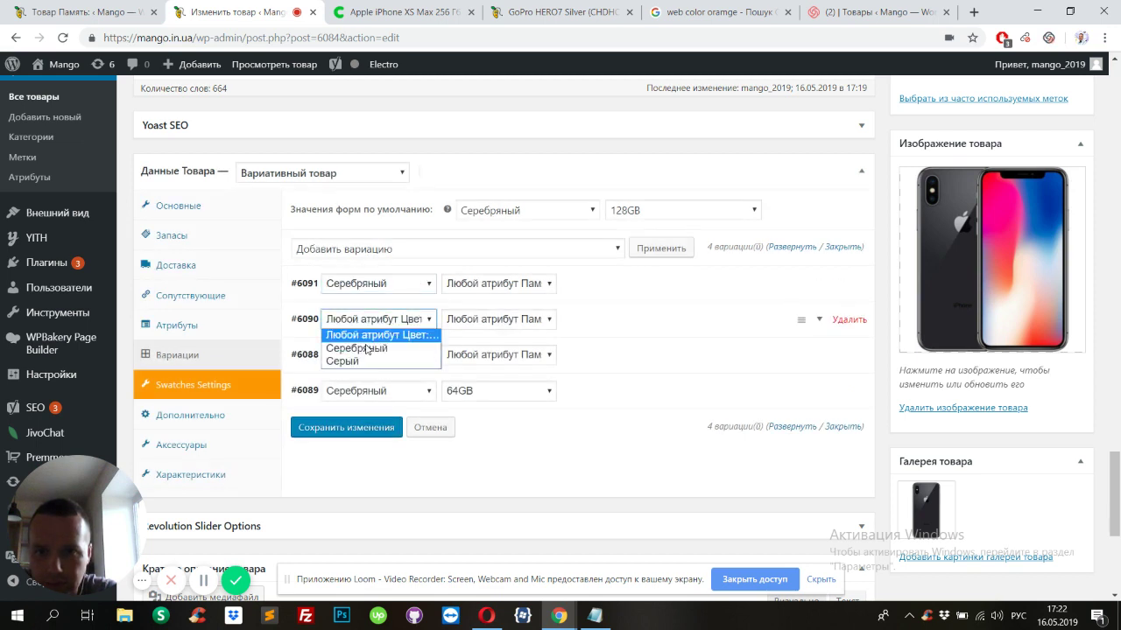
{"action": "left_click", "coordinate": [367, 362]}
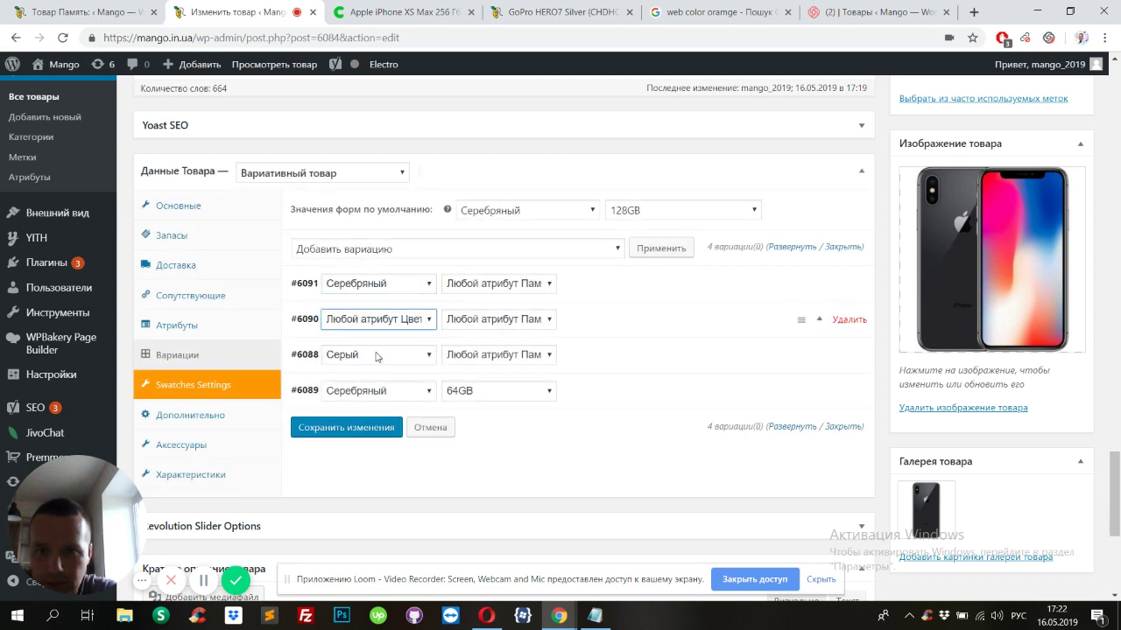
Step: Set the memory of both new variations to 128GB and of the older Серый variation to 64GB
{"action": "left_click", "coordinate": [480, 289]}
{"action": "left_click", "coordinate": [473, 315]}
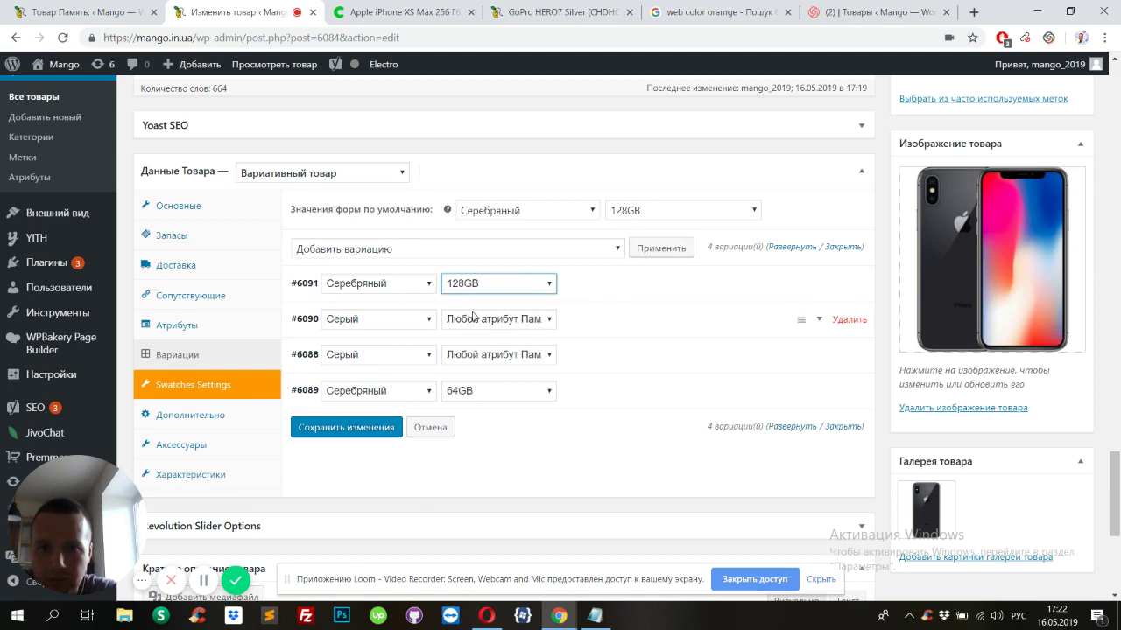
{"action": "left_click", "coordinate": [472, 321]}
{"action": "left_click", "coordinate": [473, 349]}
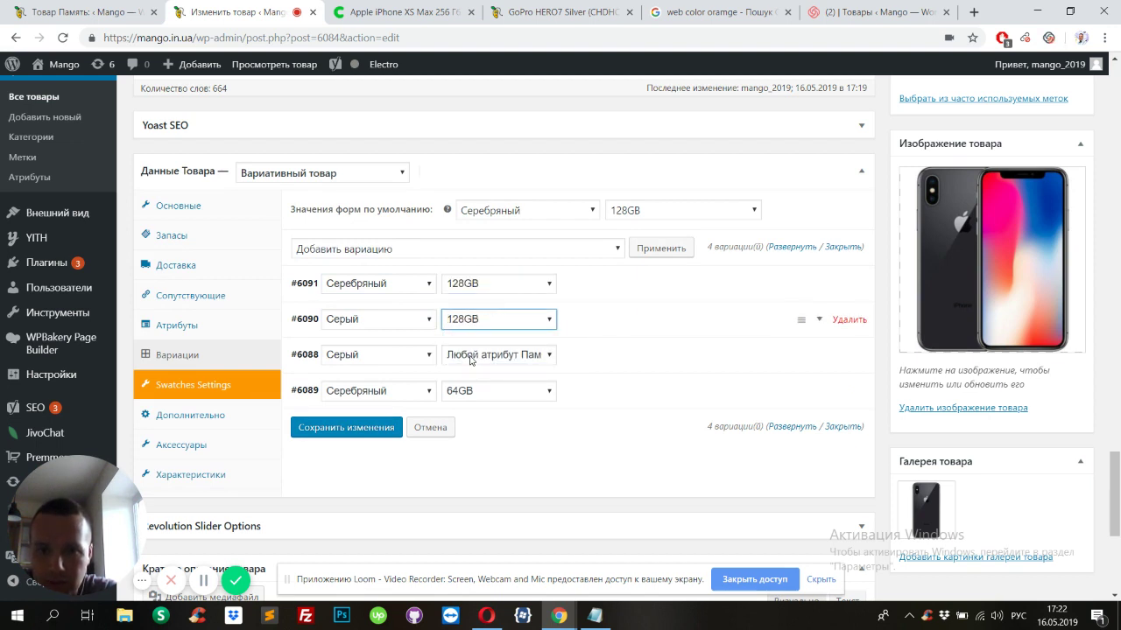
{"action": "left_click", "coordinate": [470, 321]}
{"action": "left_click", "coordinate": [471, 321]}
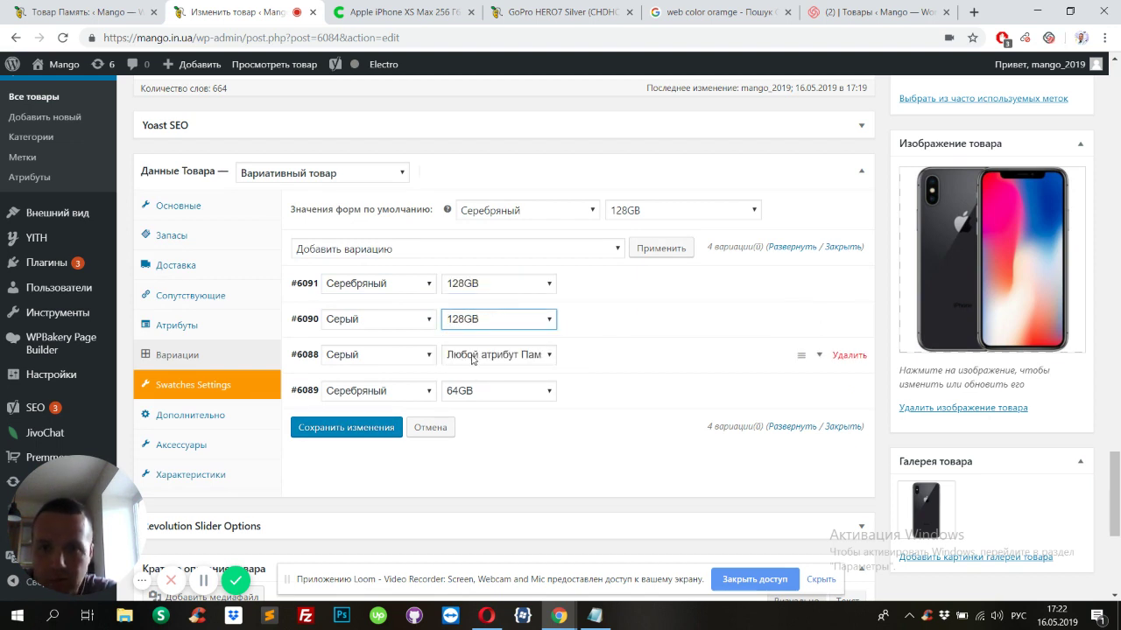
{"action": "left_click", "coordinate": [473, 356]}
{"action": "left_click", "coordinate": [476, 396]}
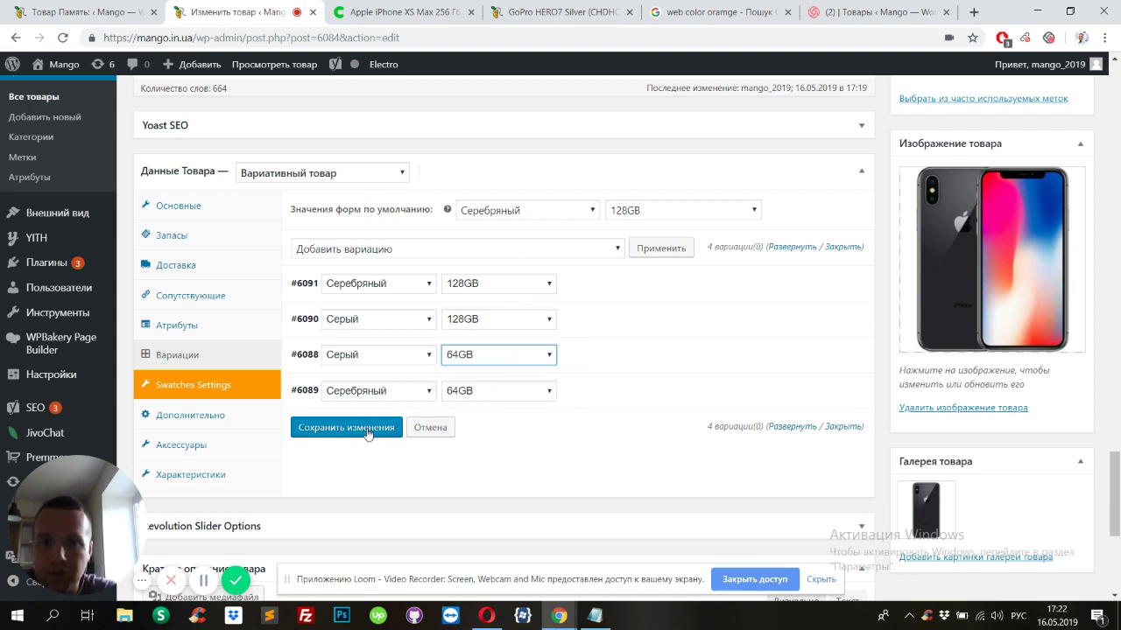
Step: Give the Серебряный 128GB variation an earphones image from the media library and a regular price of 123123 грн
{"action": "left_click", "coordinate": [672, 287]}
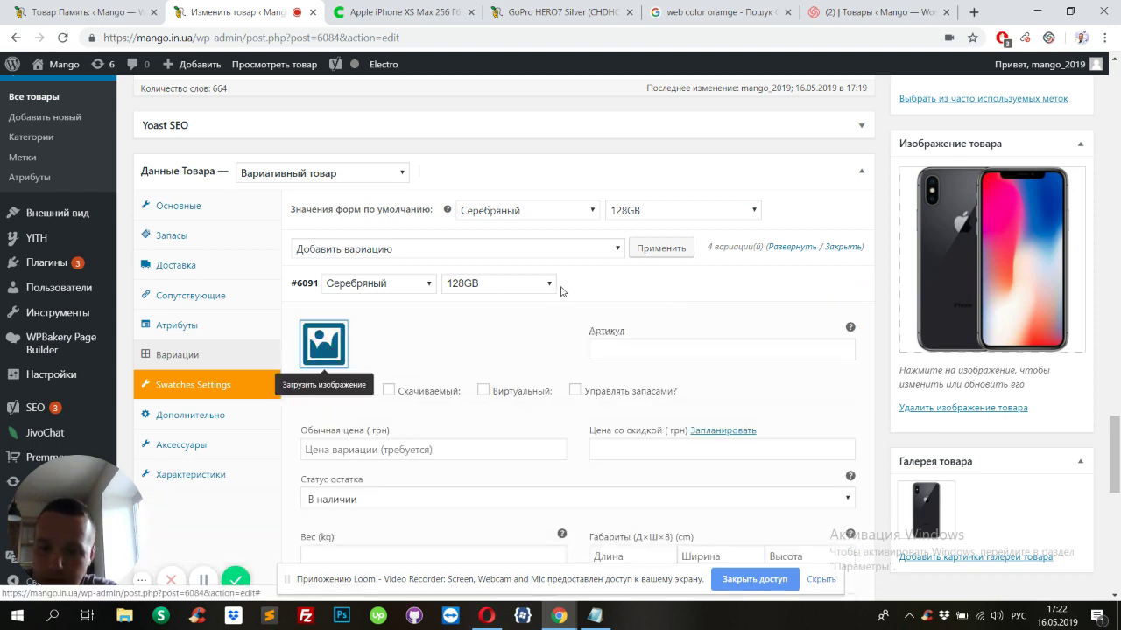
{"action": "left_click", "coordinate": [324, 344]}
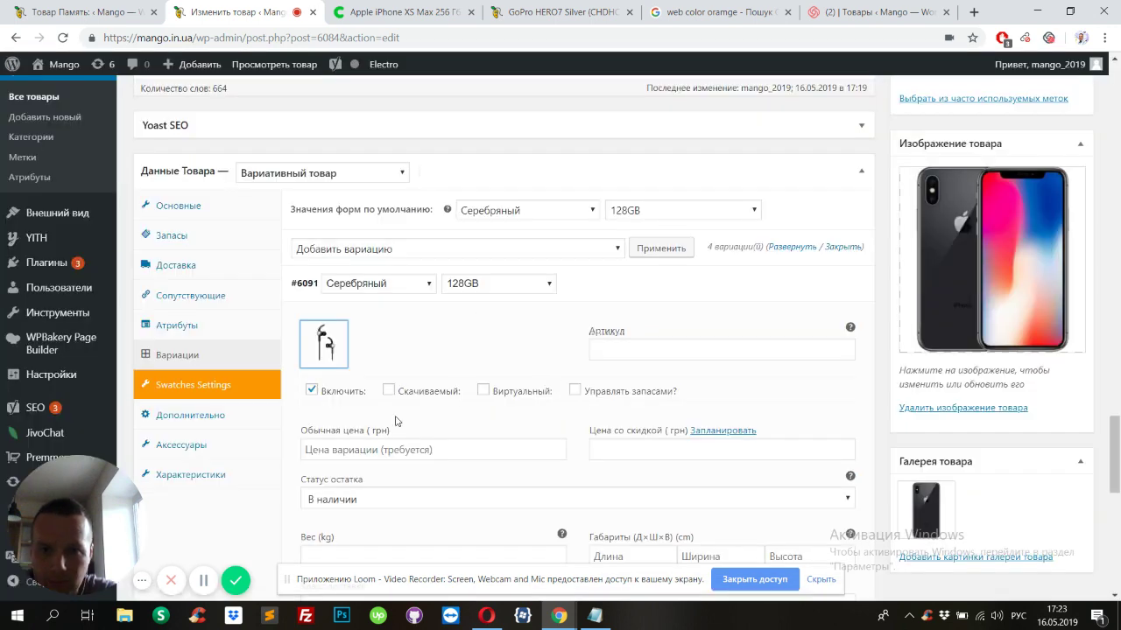
{"action": "left_click", "coordinate": [380, 454]}
{"action": "type", "text": "123123"}
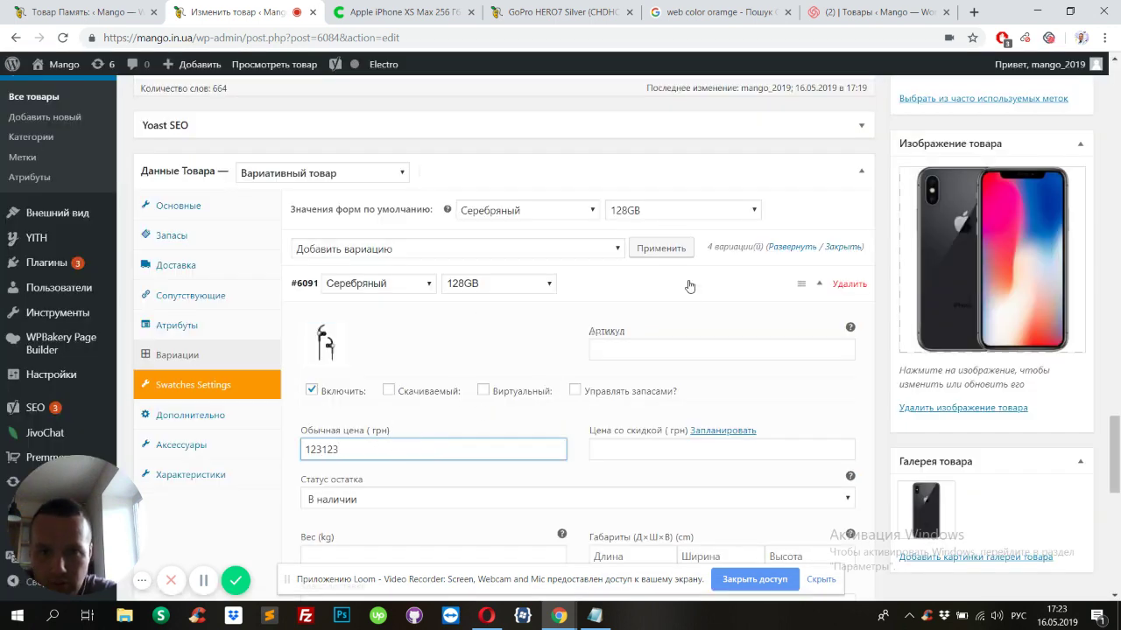
{"action": "left_click", "coordinate": [646, 351]}
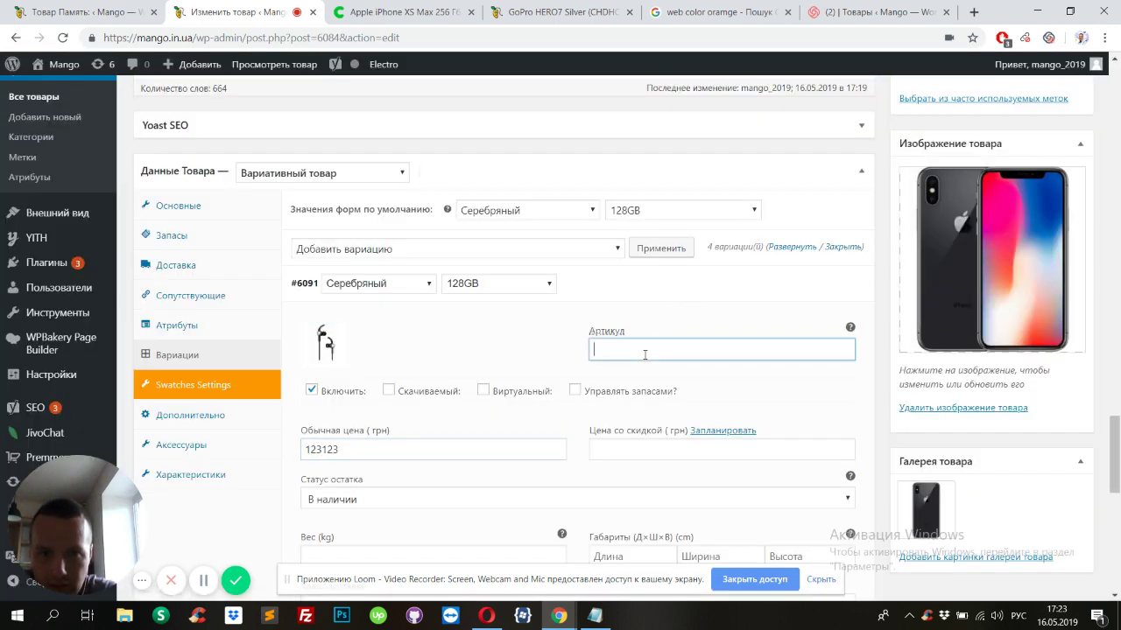
{"action": "left_click", "coordinate": [654, 291]}
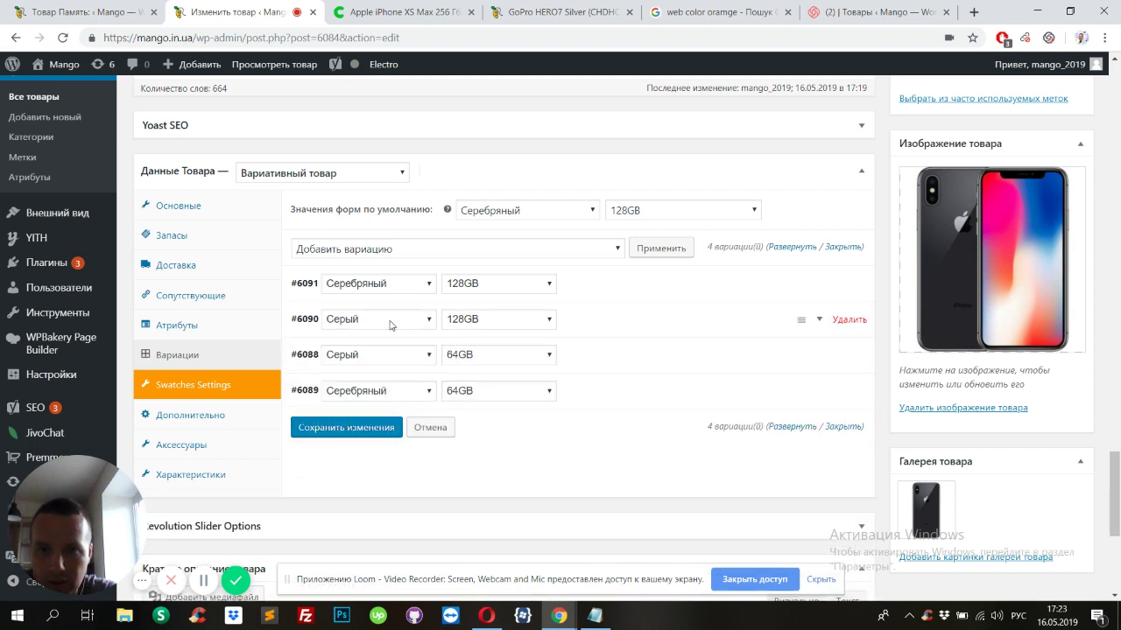
Step: Give the Серый 128GB variation the orange JBL Pulse 3 speaker image, the SKU 123123 and a regular price of 123123 грн
{"action": "left_click", "coordinate": [625, 333]}
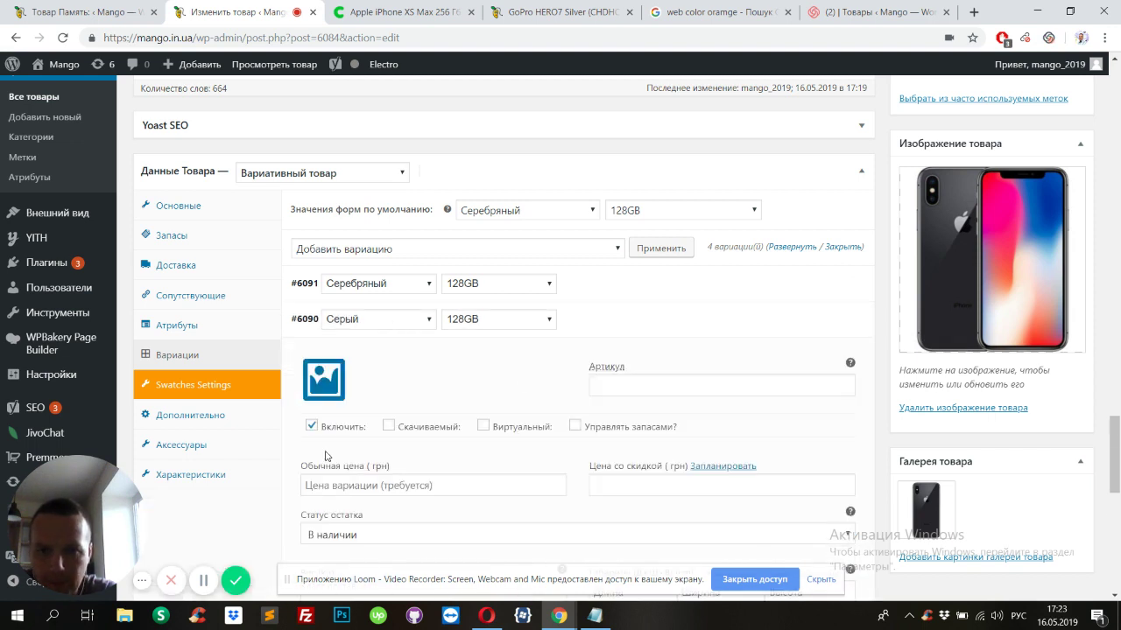
{"action": "left_click", "coordinate": [480, 385]}
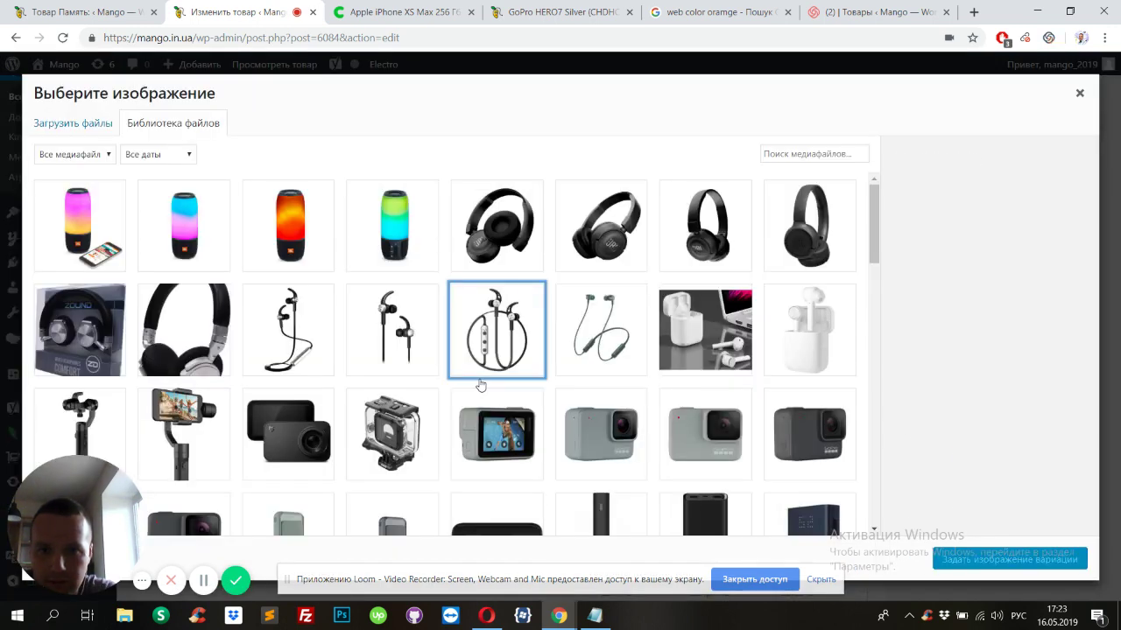
{"action": "left_click", "coordinate": [331, 254]}
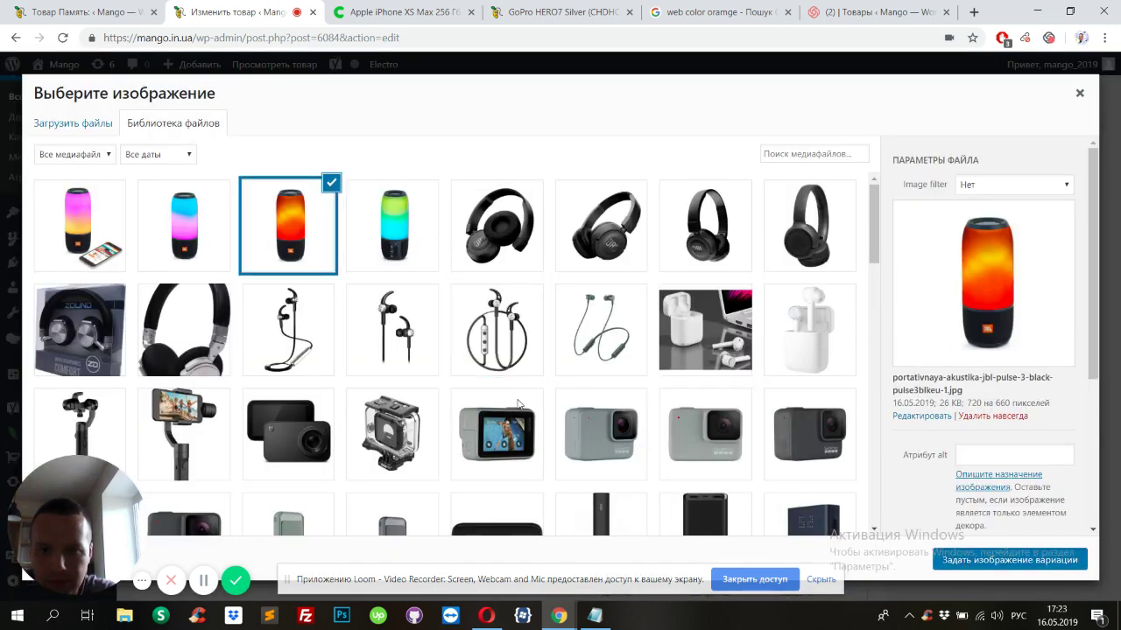
{"action": "left_click", "coordinate": [1009, 559]}
{"action": "left_click", "coordinate": [623, 385]}
{"action": "type", "text": "123123"}
{"action": "left_click", "coordinate": [407, 484]}
{"action": "type", "text": "12"}
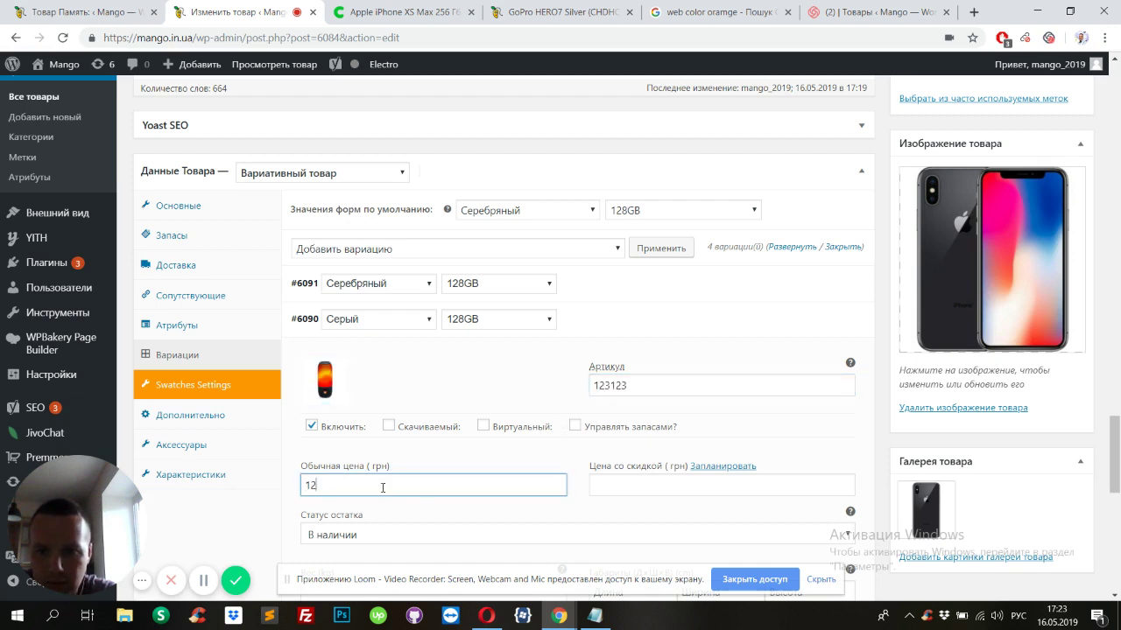
{"action": "type", "text": "3123"}
{"action": "left_click", "coordinate": [726, 325]}
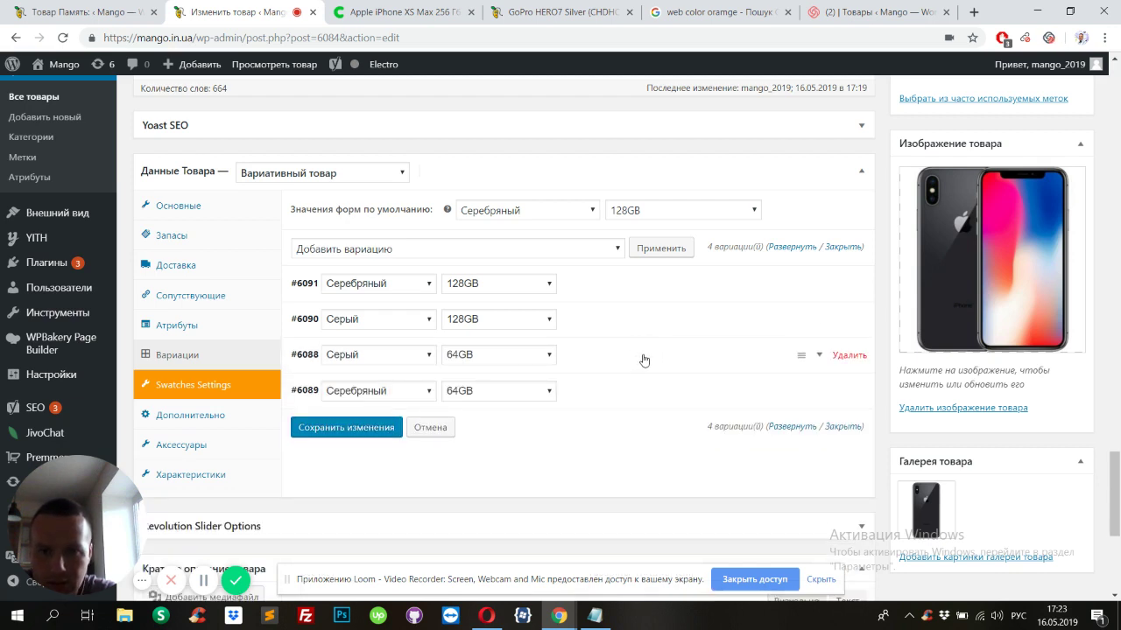
Step: Set the image of the Серый 64GB variation to the GoPro HERO7 White picture gopro-hero7-white-chdhb-601-le-1.jpg from the media library
{"action": "left_click", "coordinate": [645, 360]}
{"action": "left_click", "coordinate": [326, 420]}
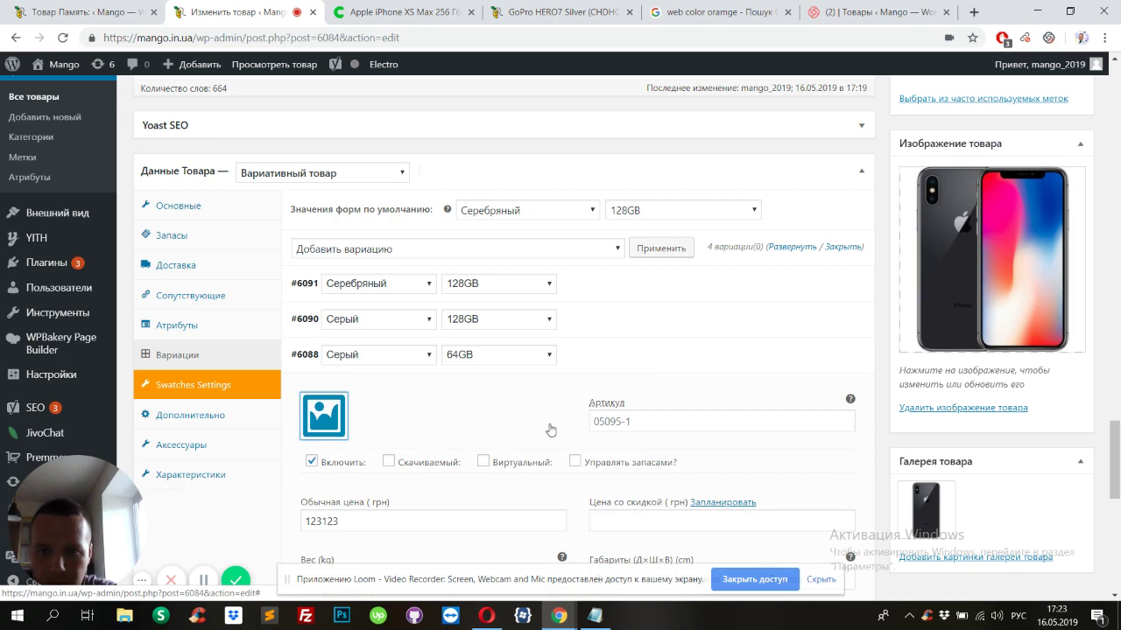
{"action": "left_click", "coordinate": [594, 404]}
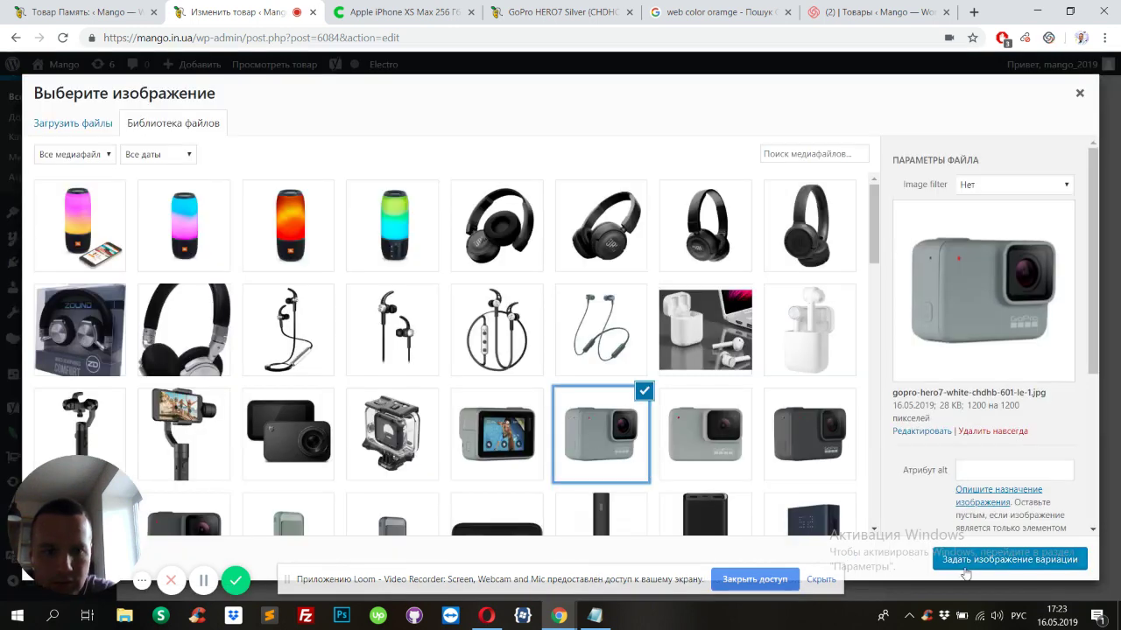
{"action": "left_click", "coordinate": [1010, 559]}
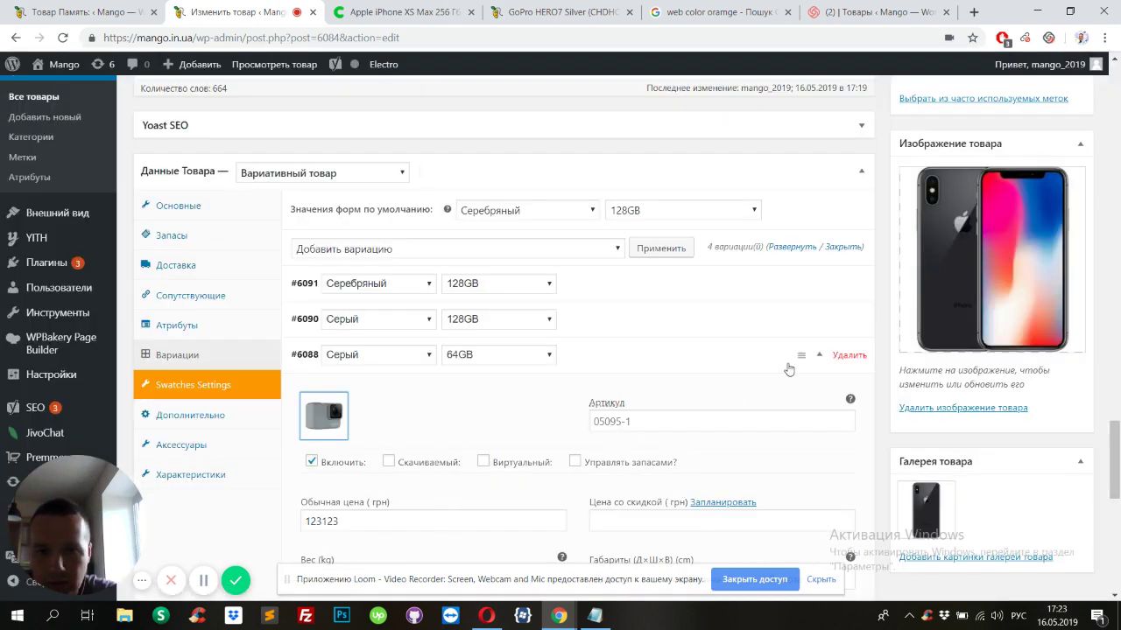
Step: Set the image of the Серебряный 64GB variation to the black Xiaomi Mijia action camera picture from the media library
{"action": "scroll", "coordinate": [788, 371], "scroll_direction": "down", "scroll_amount": 3}
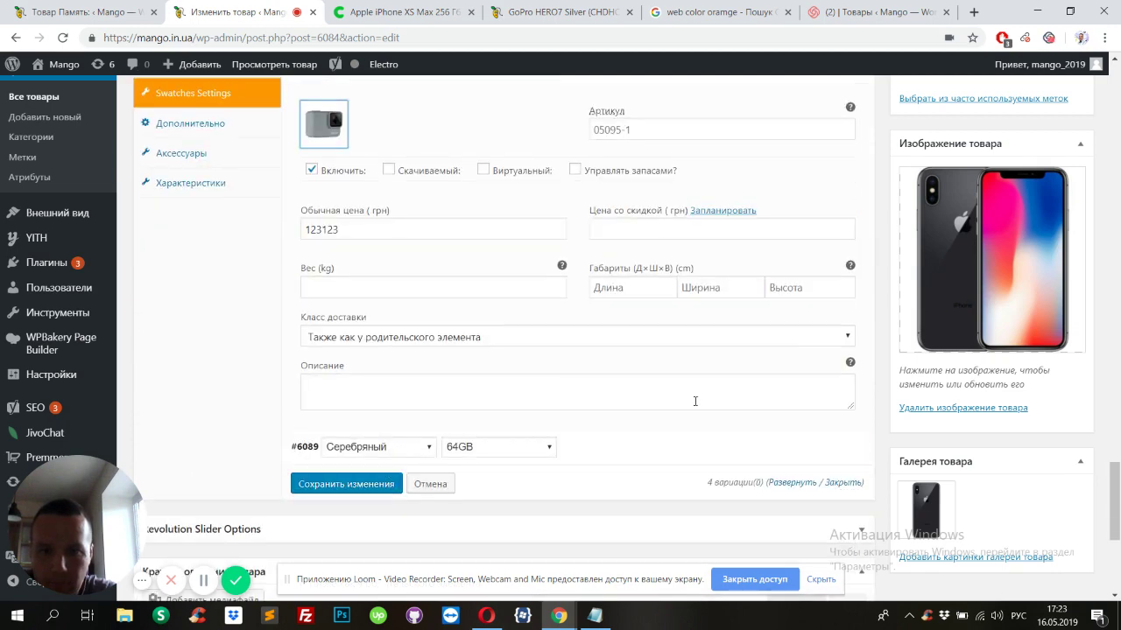
{"action": "left_click", "coordinate": [686, 457]}
{"action": "scroll", "coordinate": [509, 389], "scroll_direction": "down", "scroll_amount": 2}
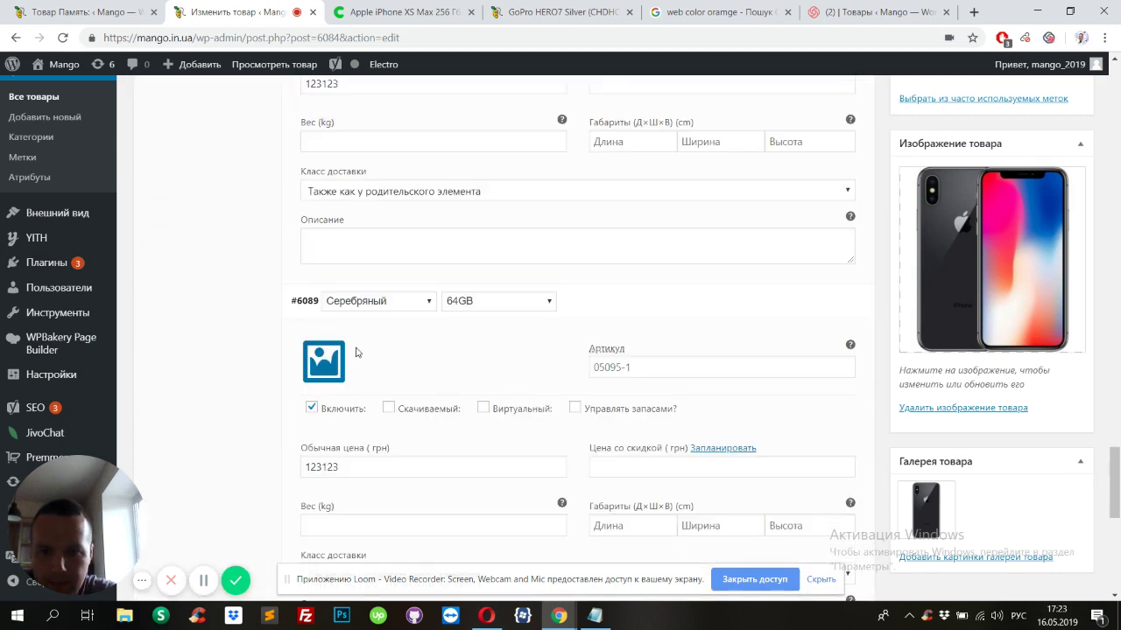
{"action": "left_click", "coordinate": [323, 360]}
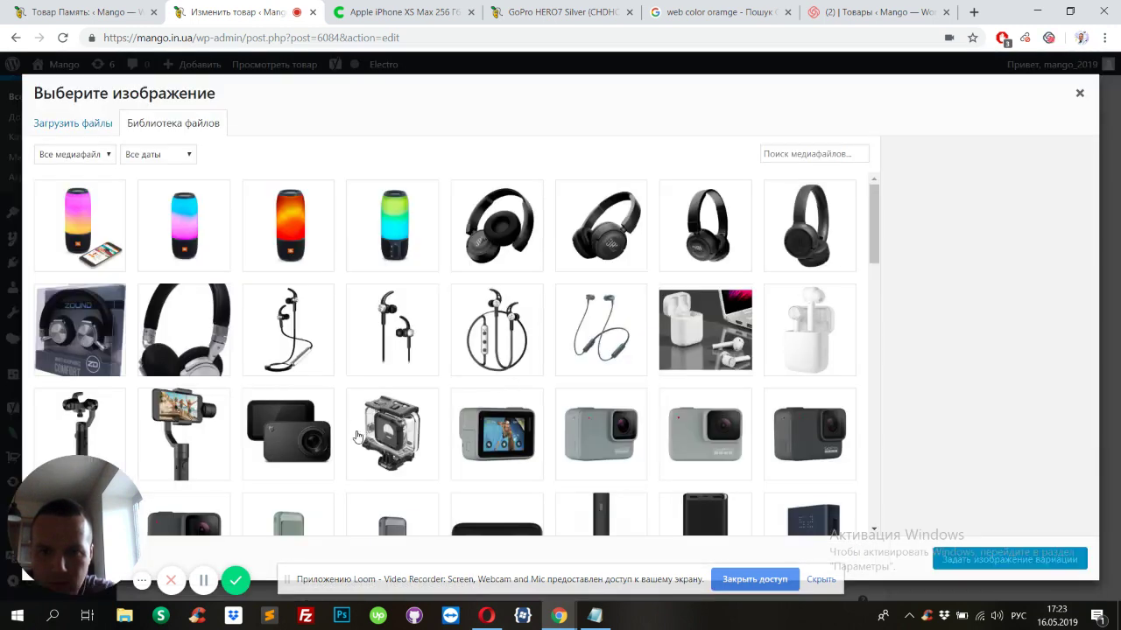
{"action": "left_click", "coordinate": [326, 445]}
{"action": "left_click", "coordinate": [1010, 558]}
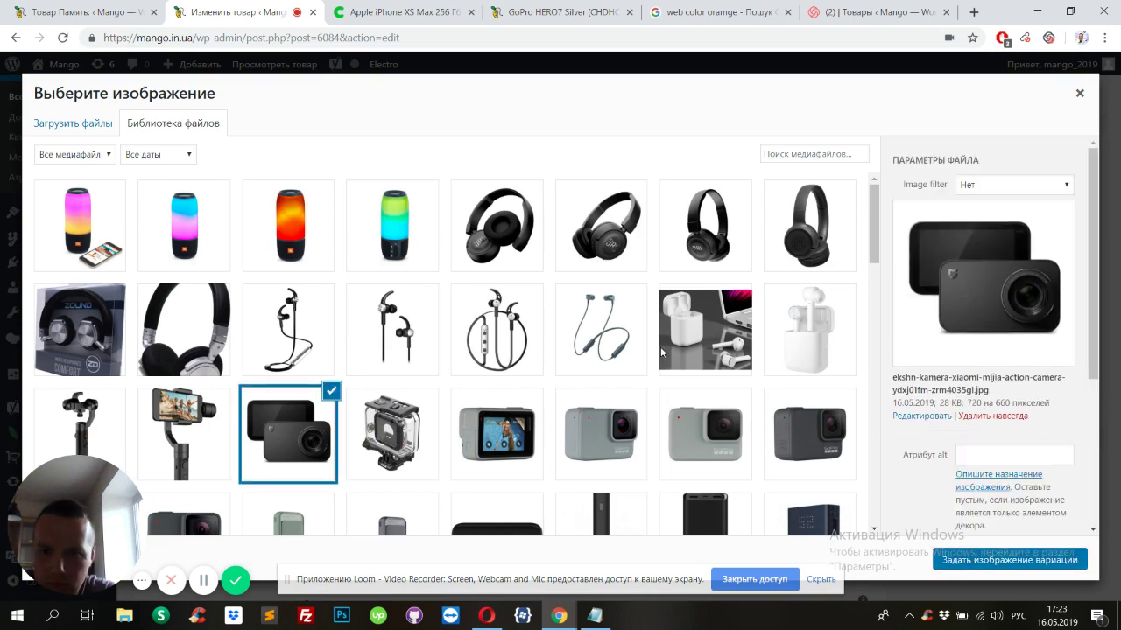
Step: Update the published product to save its variations
{"action": "scroll", "coordinate": [659, 352], "scroll_direction": "down", "scroll_amount": 3}
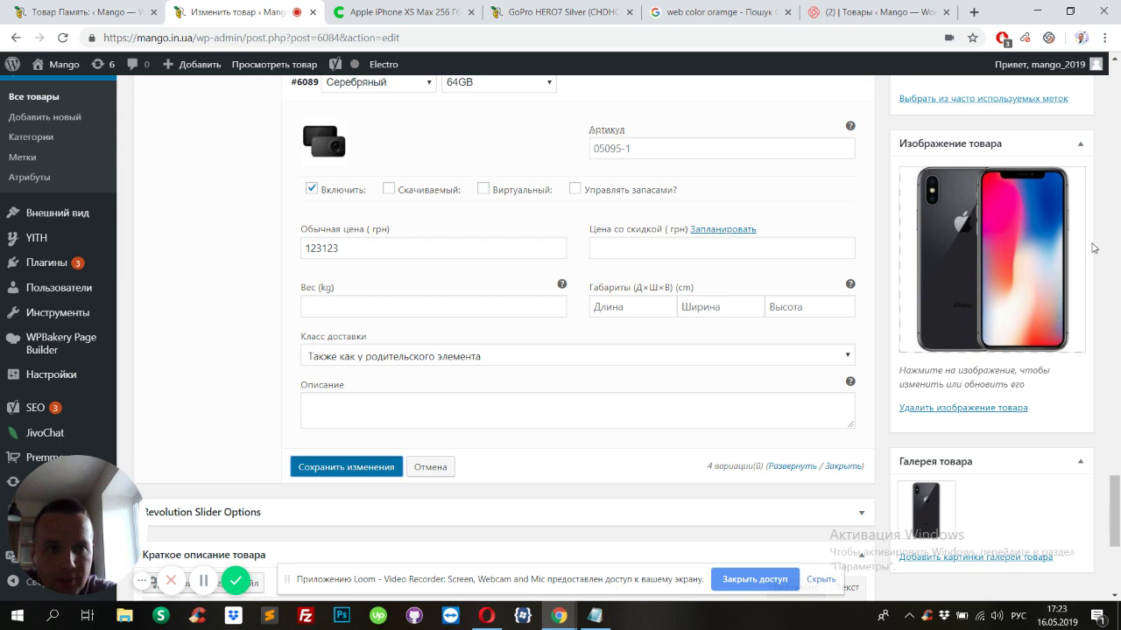
{"action": "scroll", "coordinate": [1092, 248], "scroll_direction": "up", "scroll_amount": 10}
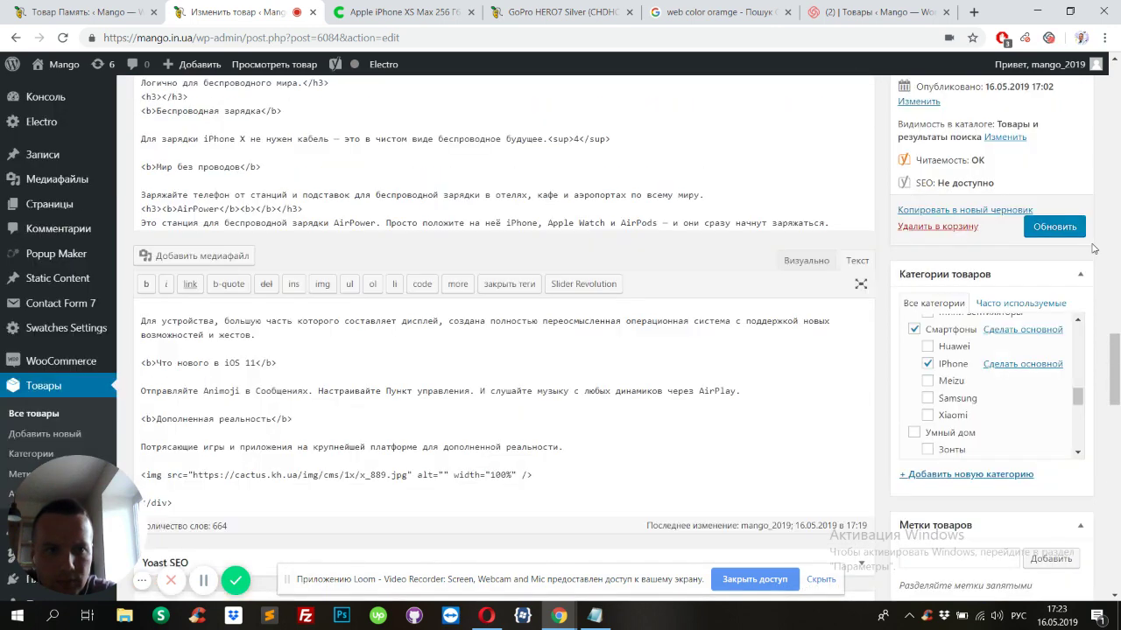
{"action": "scroll", "coordinate": [1093, 248], "scroll_direction": "up", "scroll_amount": 3}
{"action": "left_click", "coordinate": [1051, 359]}
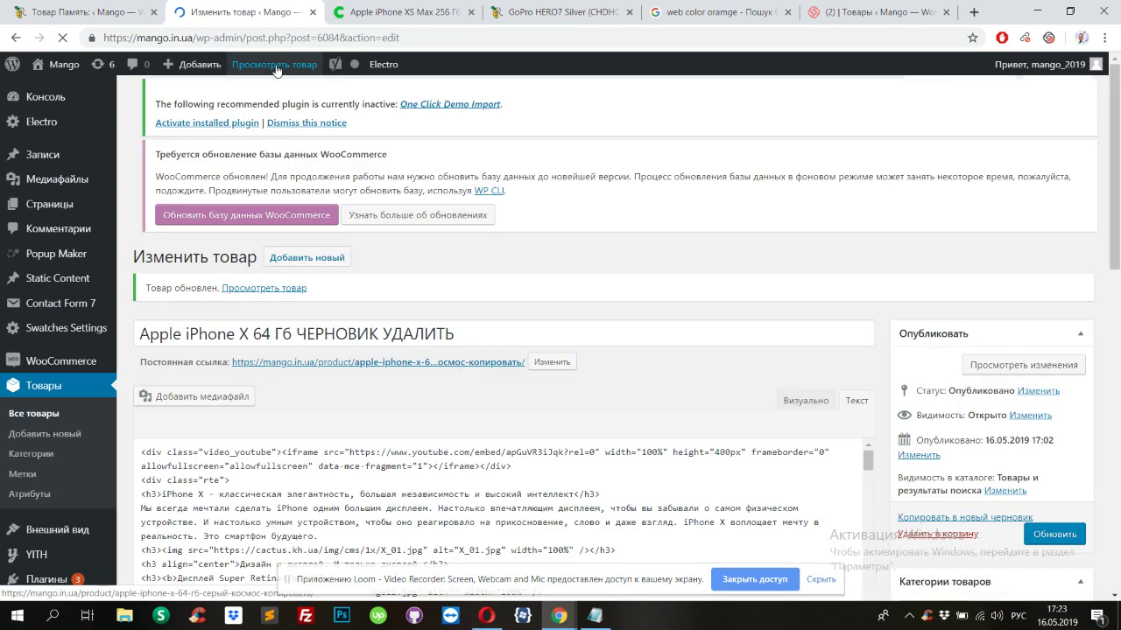
Step: View the product's shop page and switch its memory option between 128GB and 64GB to check the variation images
{"action": "left_click", "coordinate": [276, 66]}
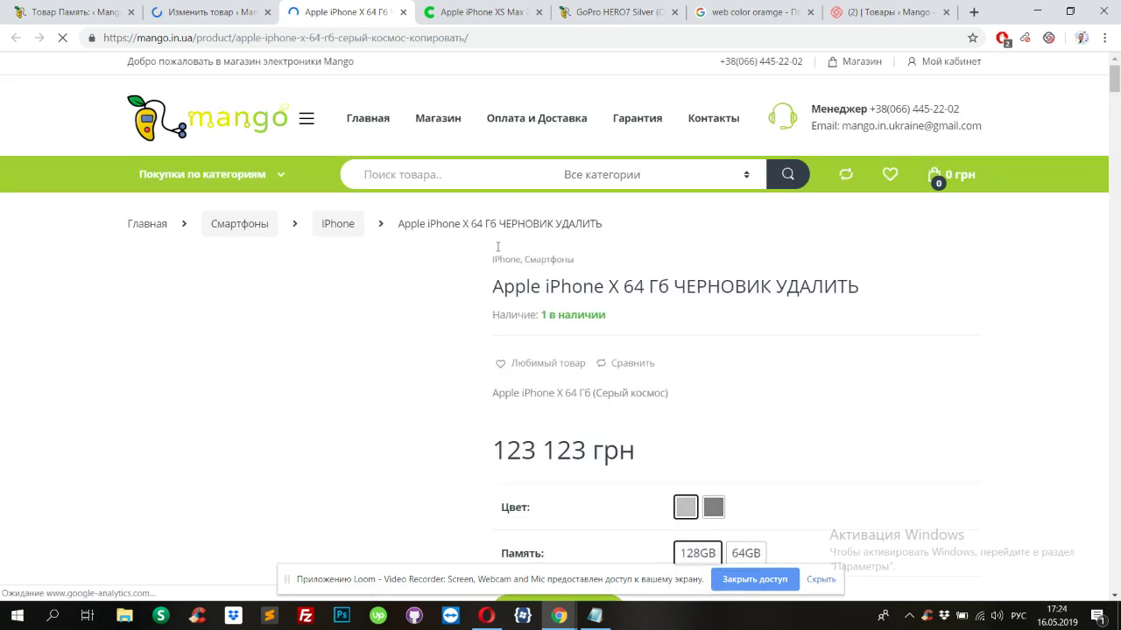
{"action": "scroll", "coordinate": [497, 246], "scroll_direction": "down", "scroll_amount": 1}
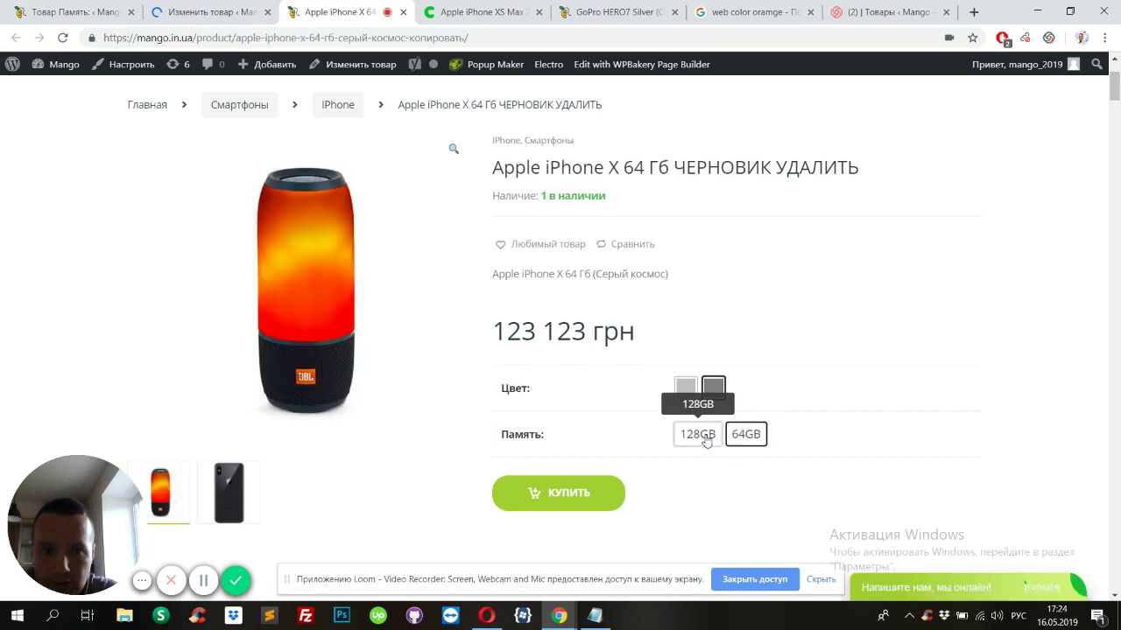
{"action": "left_click", "coordinate": [706, 435]}
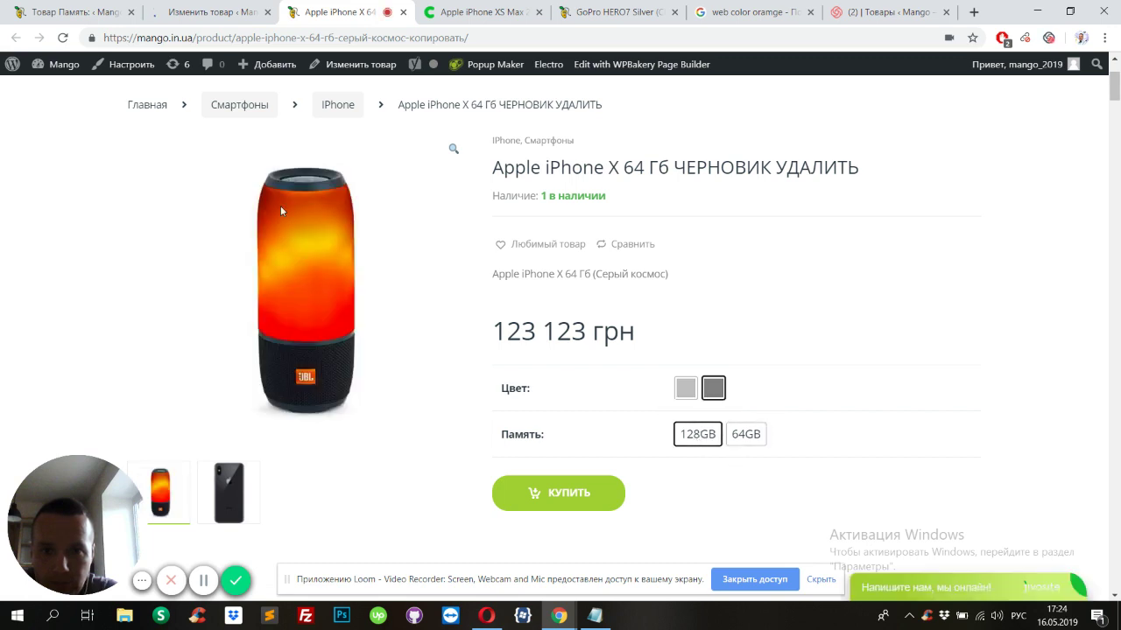
{"action": "left_click", "coordinate": [744, 440]}
{"action": "left_click", "coordinate": [694, 436]}
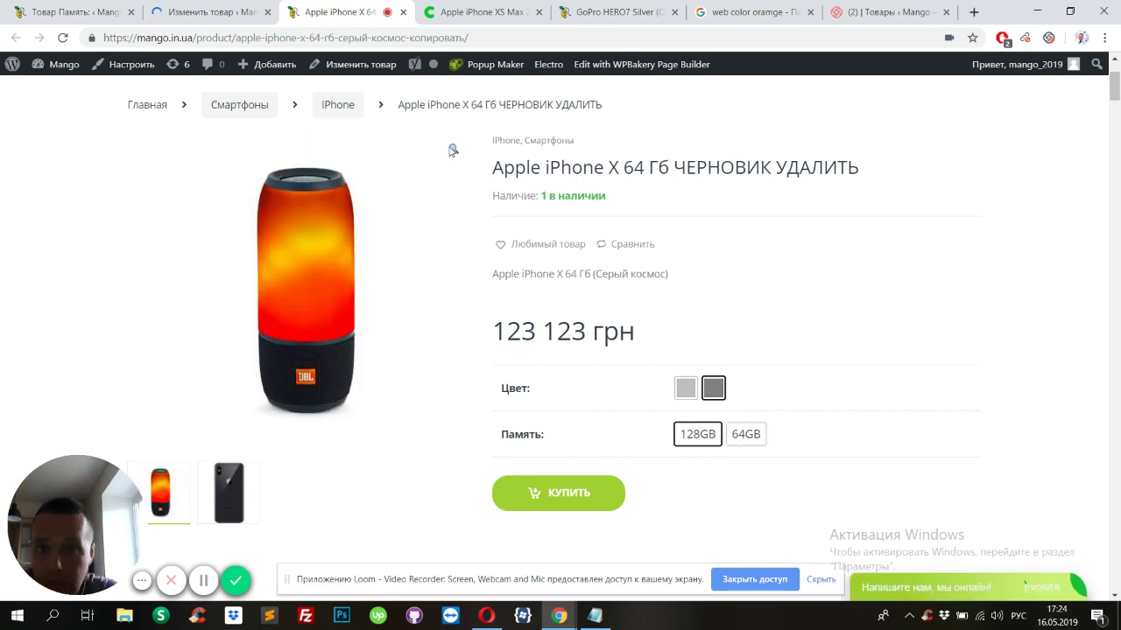
Step: Look at the reference iPhone XS Max product page and open the shop's list of product attributes
{"action": "left_click", "coordinate": [478, 12]}
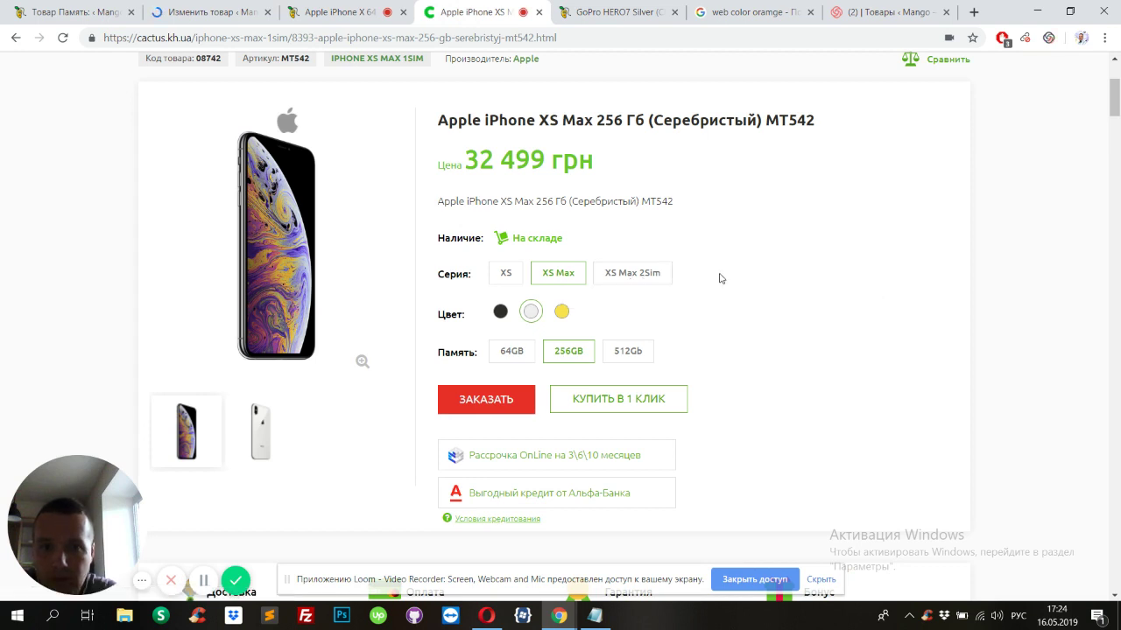
{"action": "left_click", "coordinate": [91, 19]}
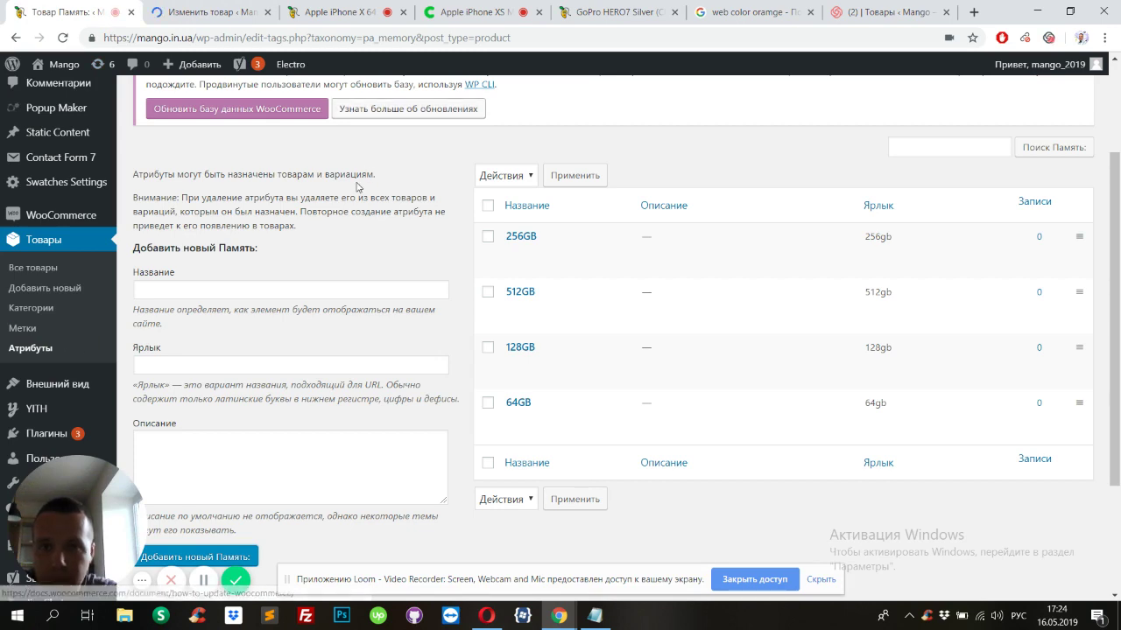
{"action": "scroll", "coordinate": [357, 188], "scroll_direction": "up", "scroll_amount": 1}
{"action": "left_click", "coordinate": [34, 422]}
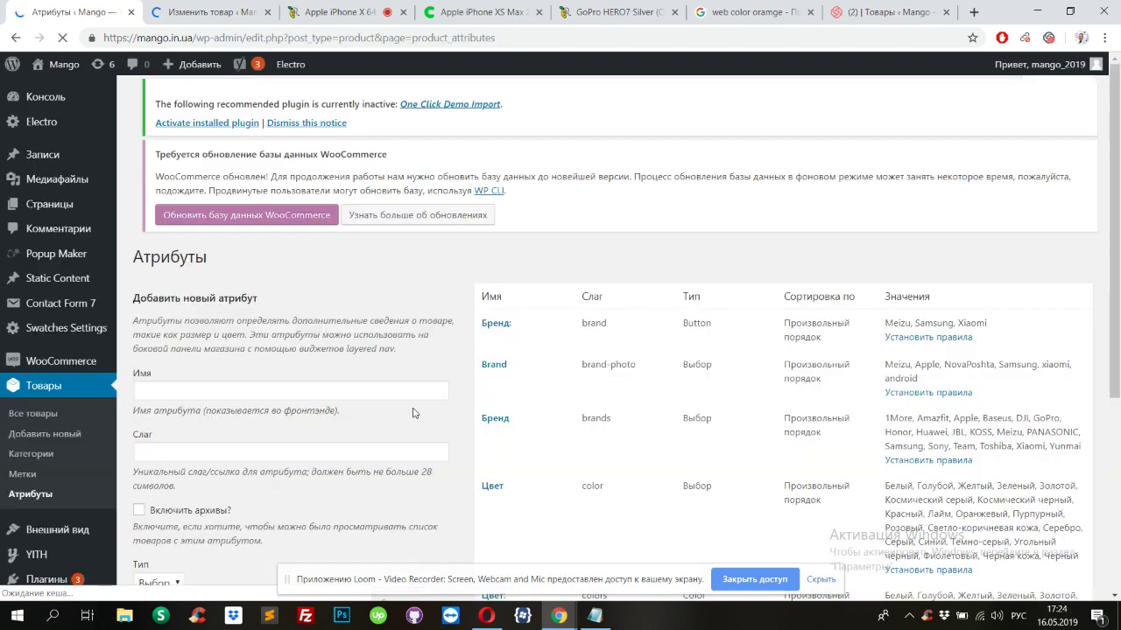
{"action": "scroll", "coordinate": [506, 208], "scroll_direction": "down", "scroll_amount": 3}
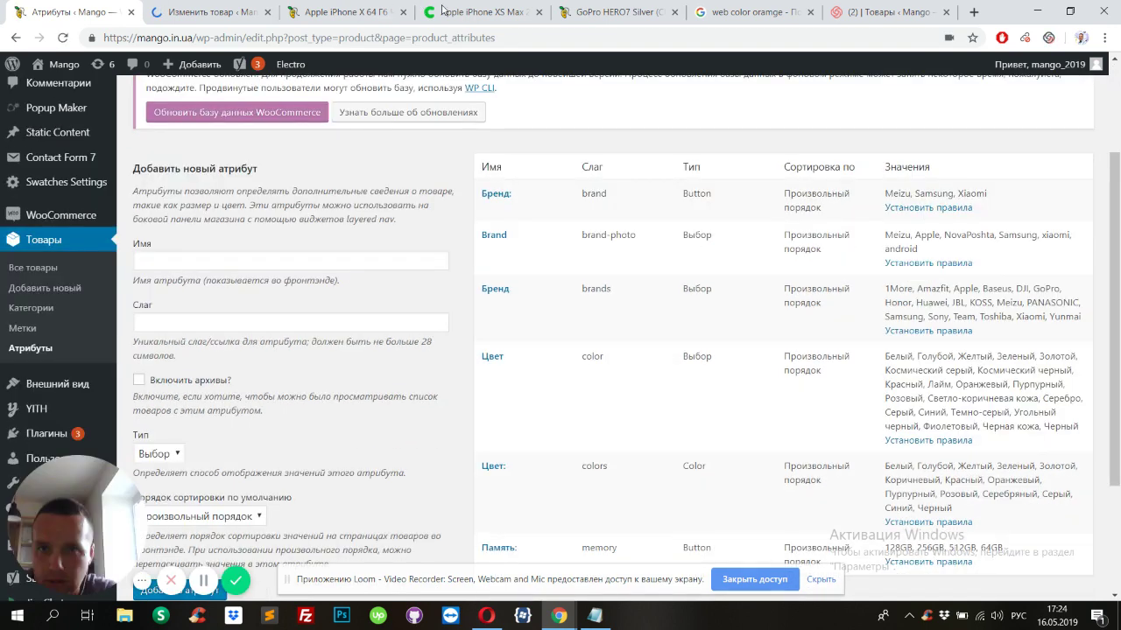
Step: Copy the label "Серия:" from the reference iPhone XS Max page and paste it as the new attribute's name
{"action": "left_click", "coordinate": [482, 13]}
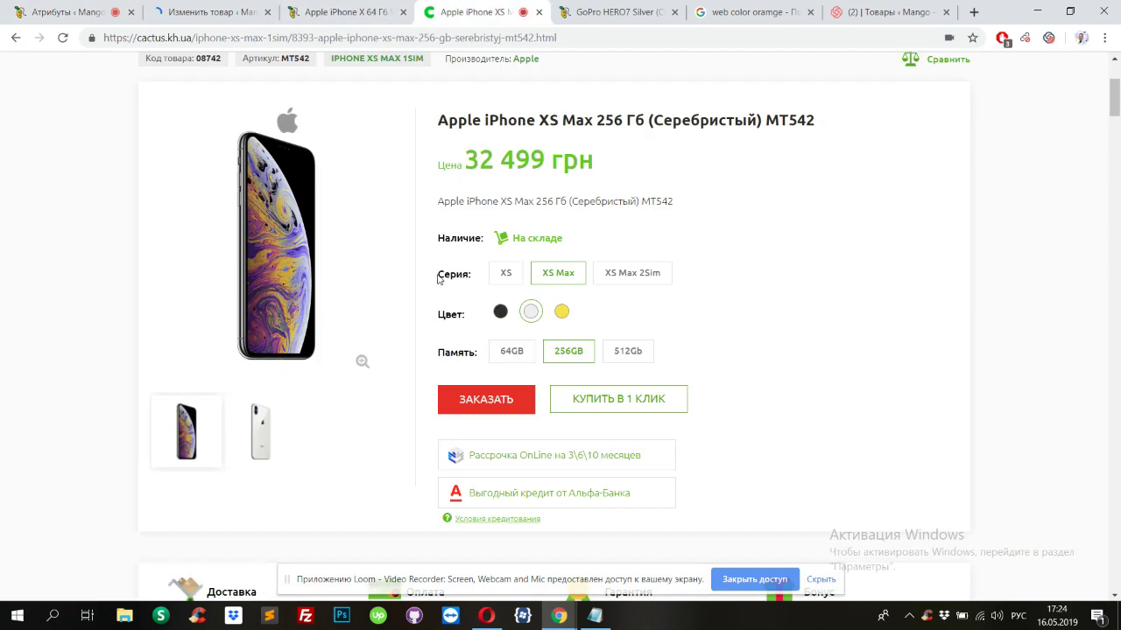
{"action": "left_click_drag", "start_coordinate": [440, 275], "coordinate": [473, 276]}
{"action": "key", "text": "ctrl+c"}
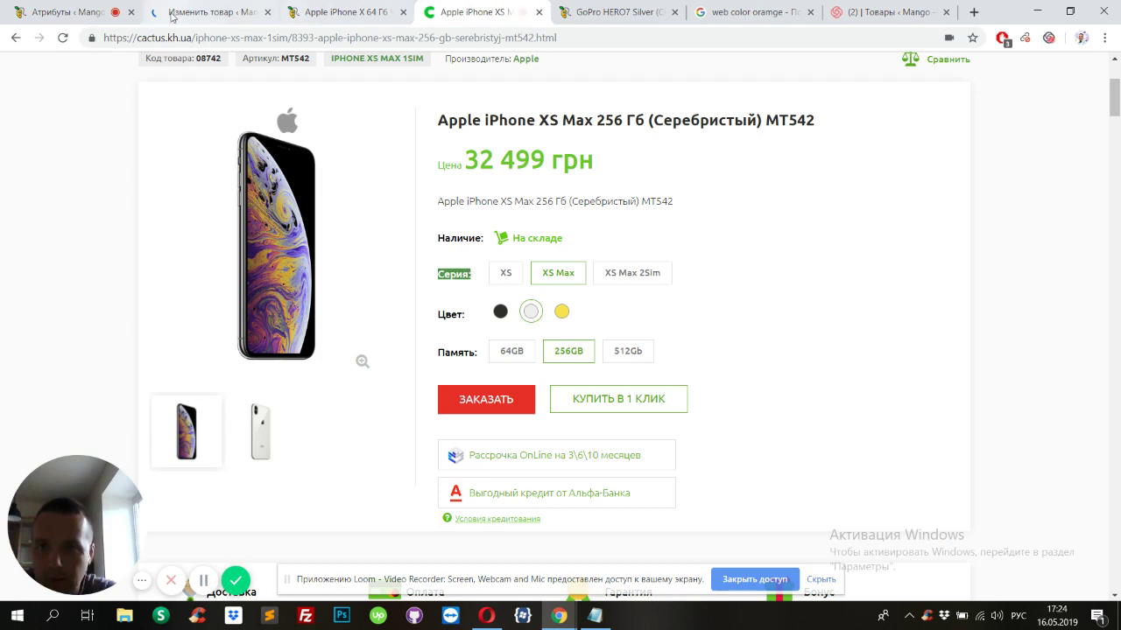
{"action": "left_click", "coordinate": [215, 12]}
{"action": "left_click", "coordinate": [63, 12]}
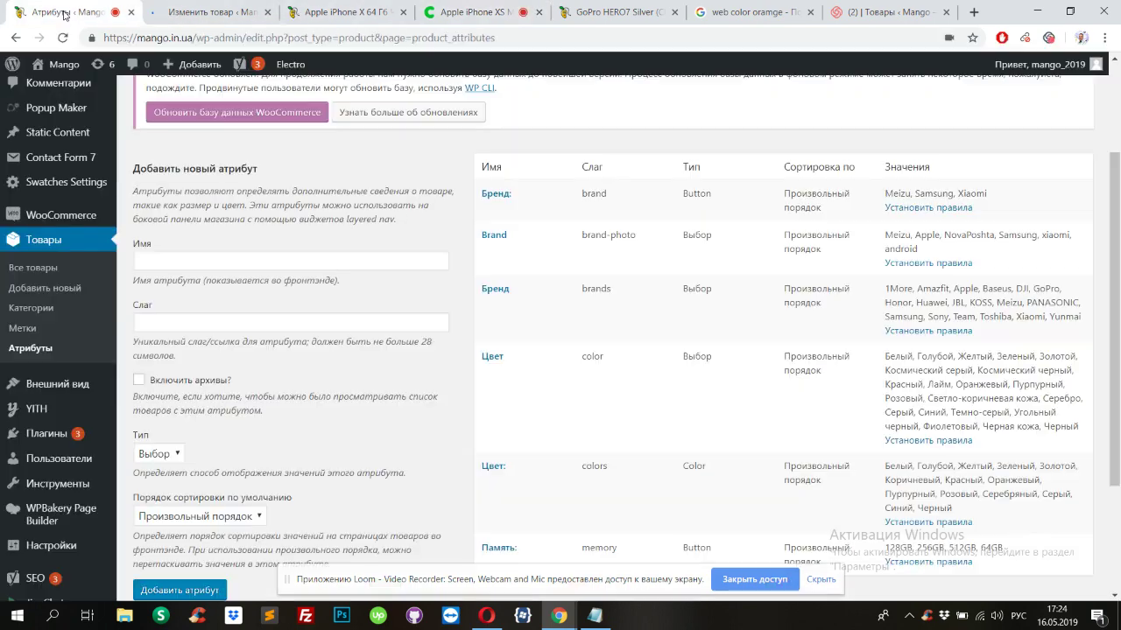
{"action": "left_click", "coordinate": [199, 260]}
{"action": "key", "text": "ctrl+v"}
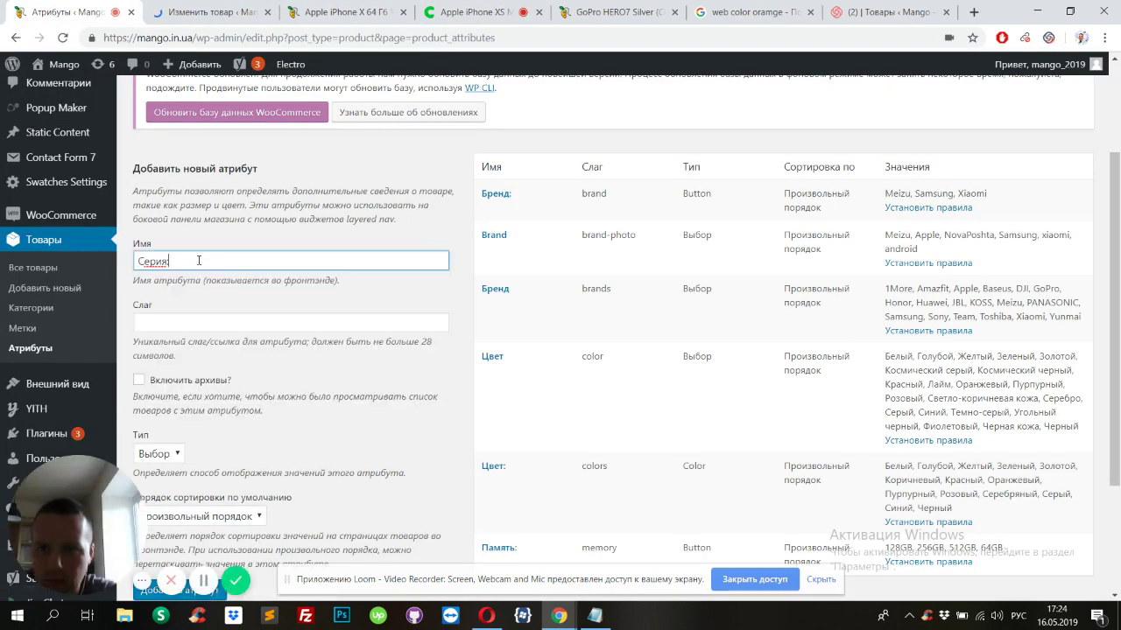
Step: Give the new attribute the slug series and the type Button, and add it to the shop
{"action": "left_click", "coordinate": [178, 320]}
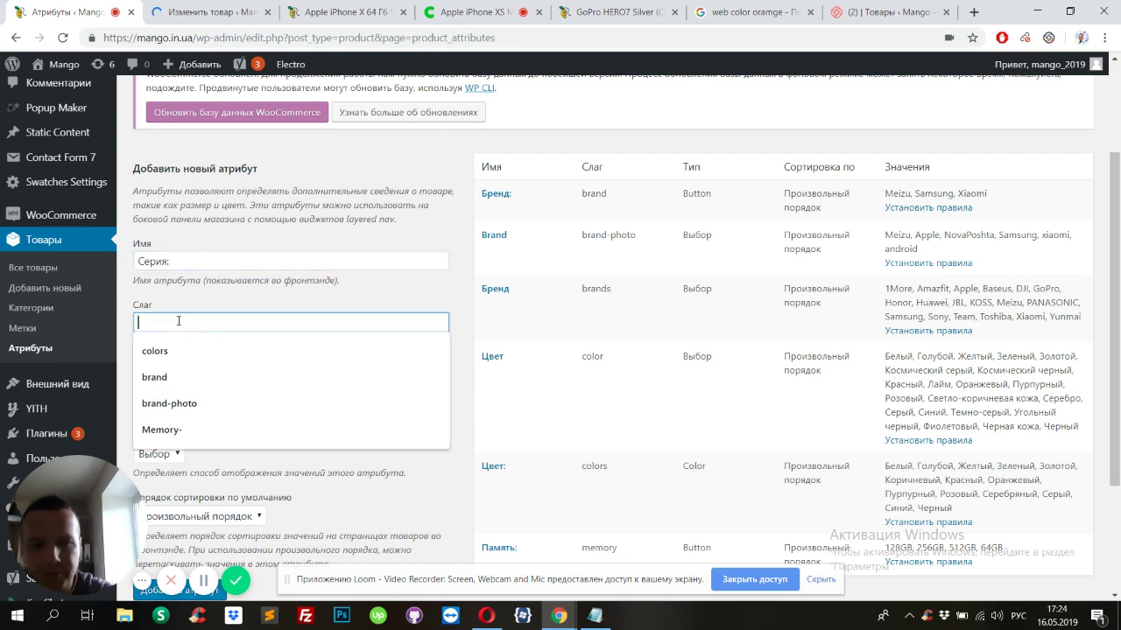
{"action": "key", "text": "alt+shift"}
{"action": "type", "text": "series"}
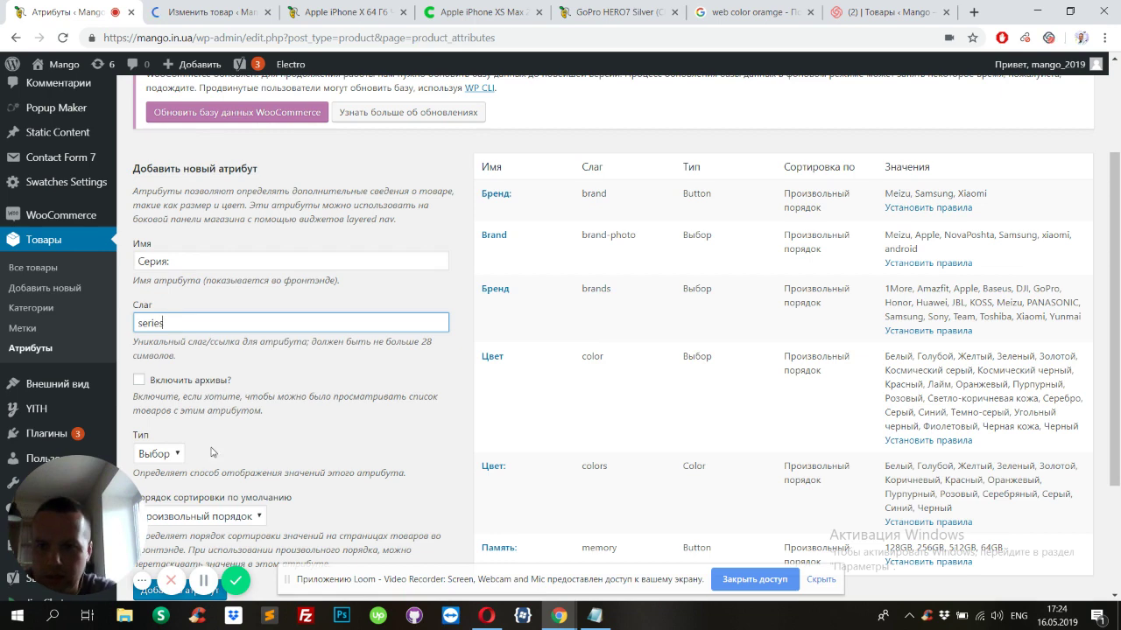
{"action": "scroll", "coordinate": [231, 409], "scroll_direction": "down", "scroll_amount": 2}
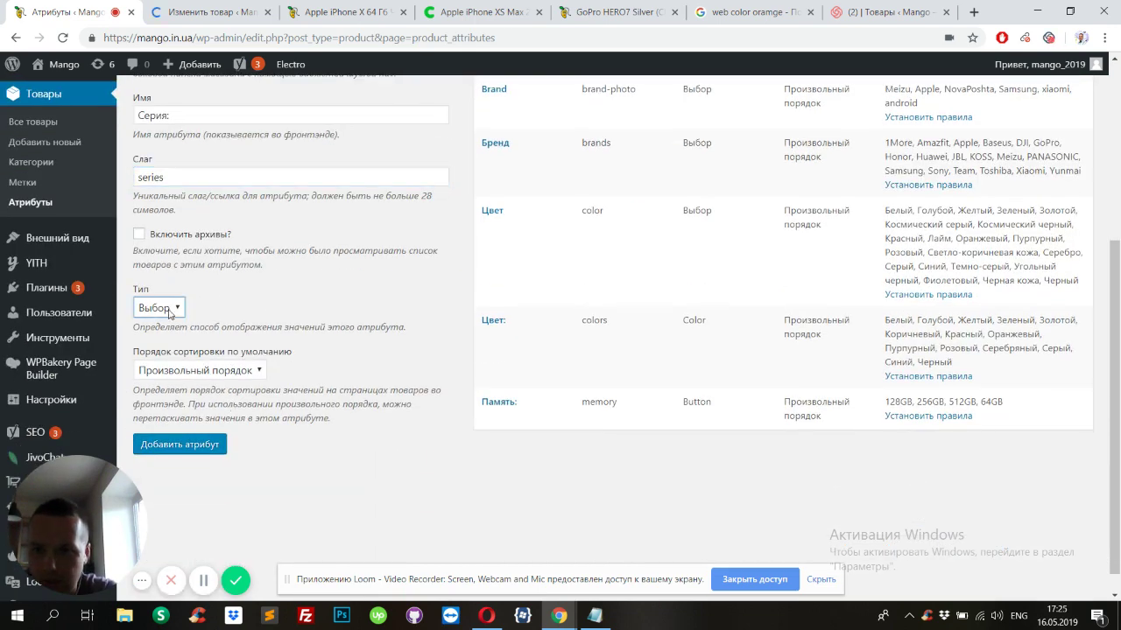
{"action": "left_click", "coordinate": [157, 307]}
{"action": "key", "text": "Escape"}
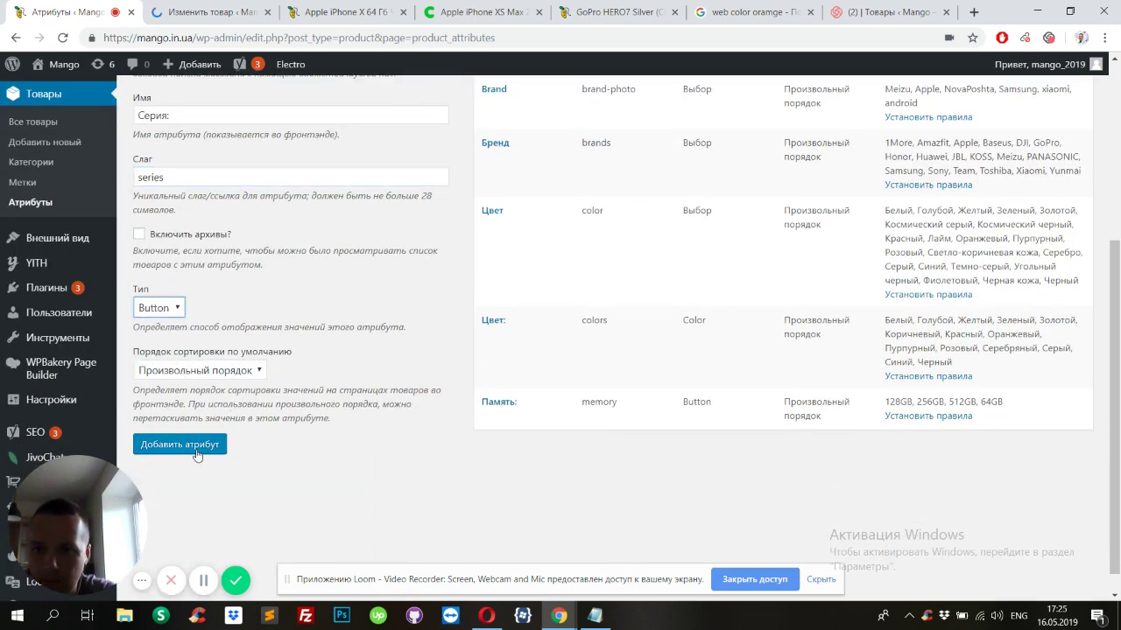
{"action": "left_click", "coordinate": [180, 445]}
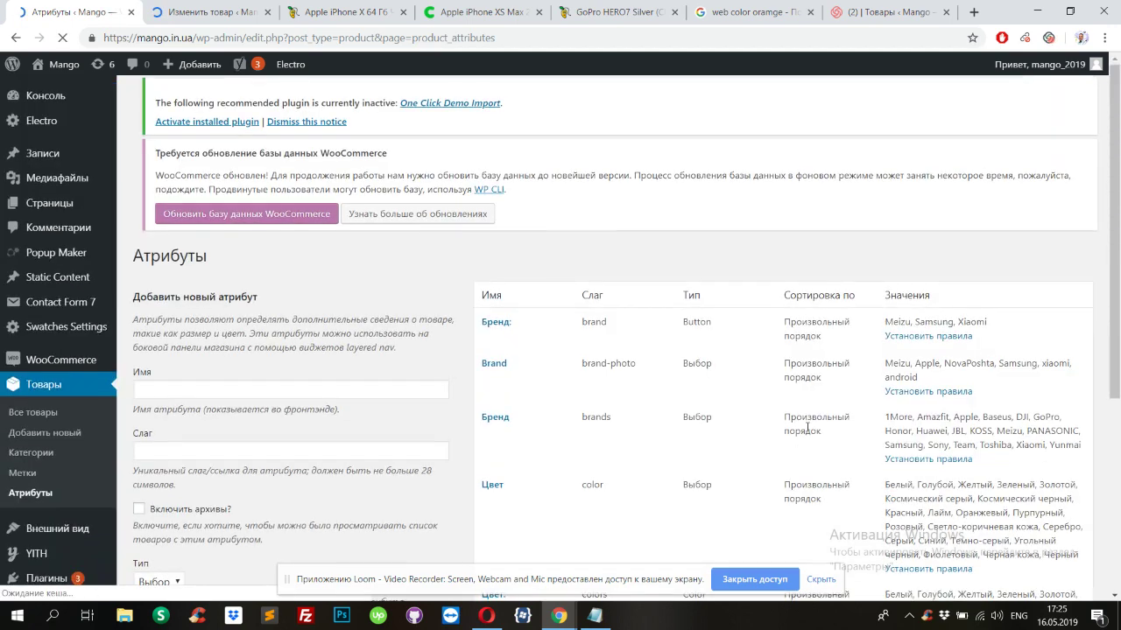
Step: Open the values page of the new Серия: attribute from the shop's attribute list
{"action": "scroll", "coordinate": [808, 437], "scroll_direction": "down", "scroll_amount": 5}
{"action": "scroll", "coordinate": [691, 250], "scroll_direction": "up", "scroll_amount": 1}
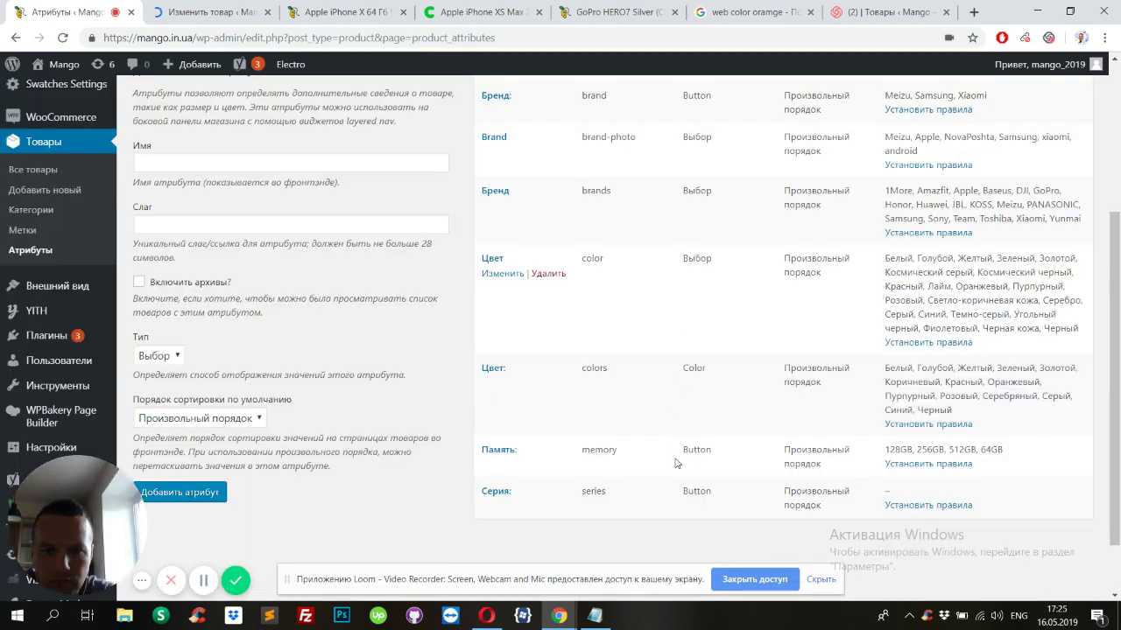
{"action": "left_click", "coordinate": [959, 508]}
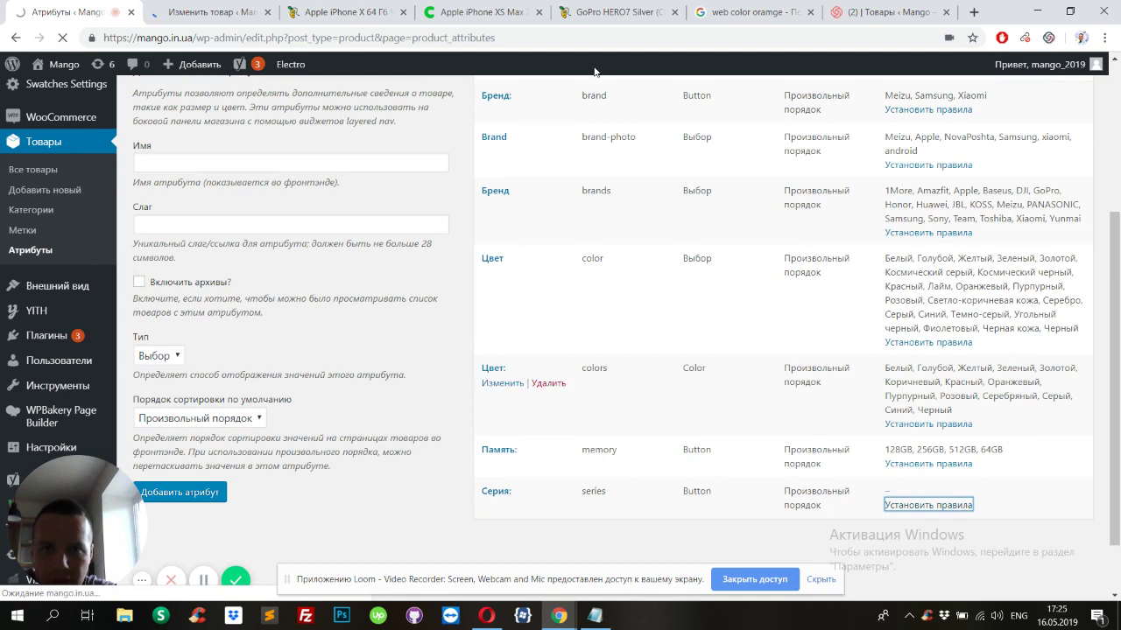
Step: Copy the whole Серия: row of options from the reference iPhone XS Max page and paste it into the attribute page's address line as scratch text
{"action": "key", "text": "ctrl+4"}
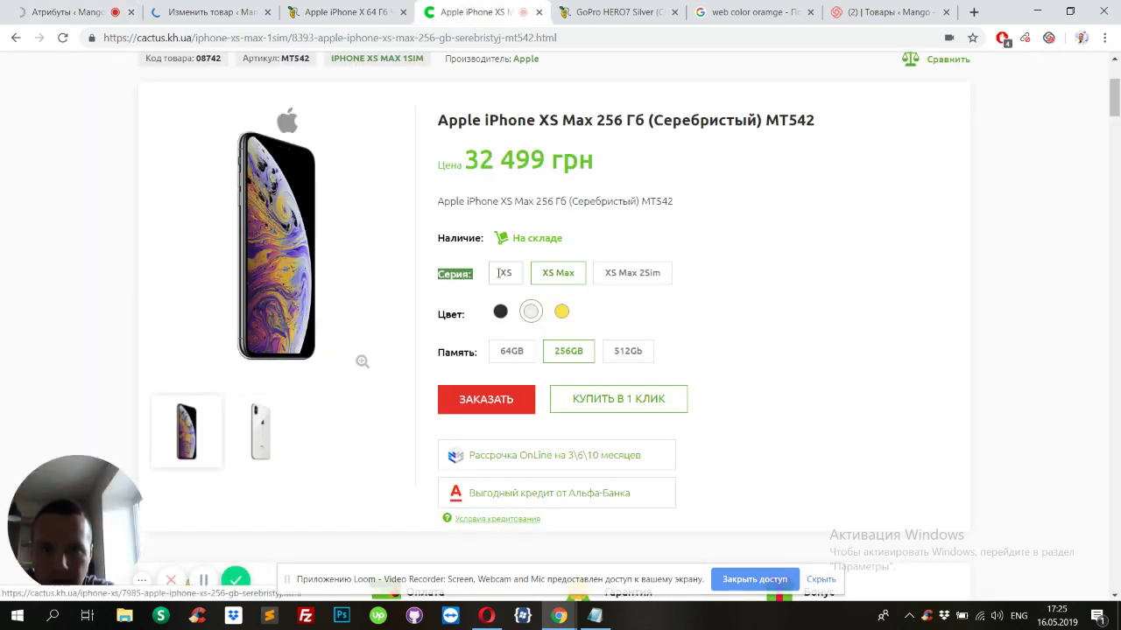
{"action": "triple_click", "coordinate": [676, 277]}
{"action": "key", "text": "ctrl+c"}
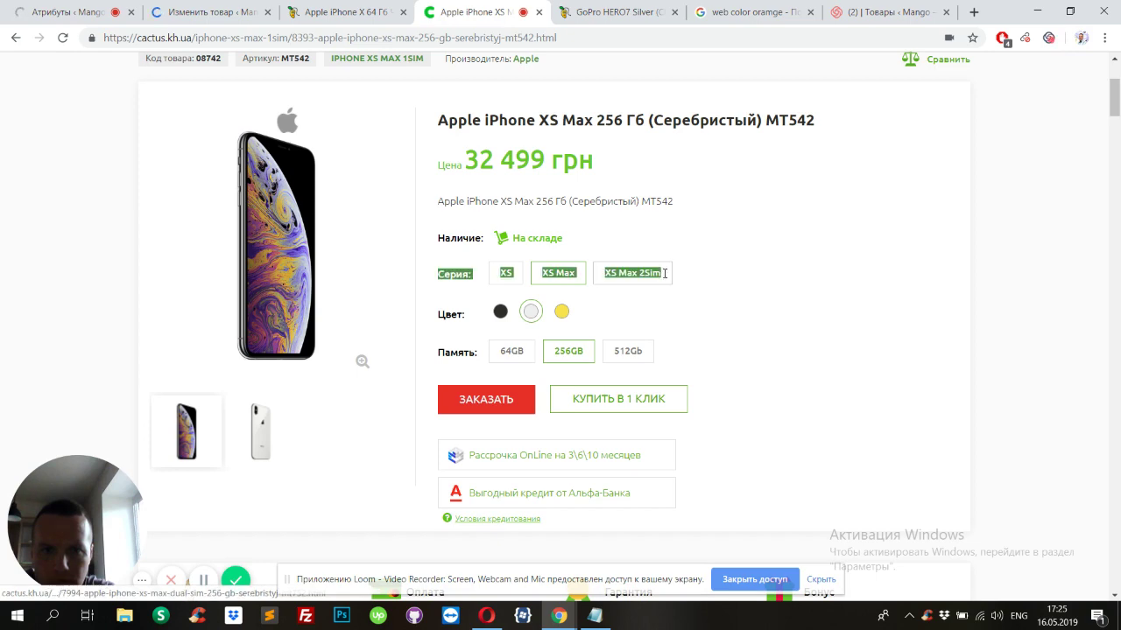
{"action": "key", "text": "ctrl+1"}
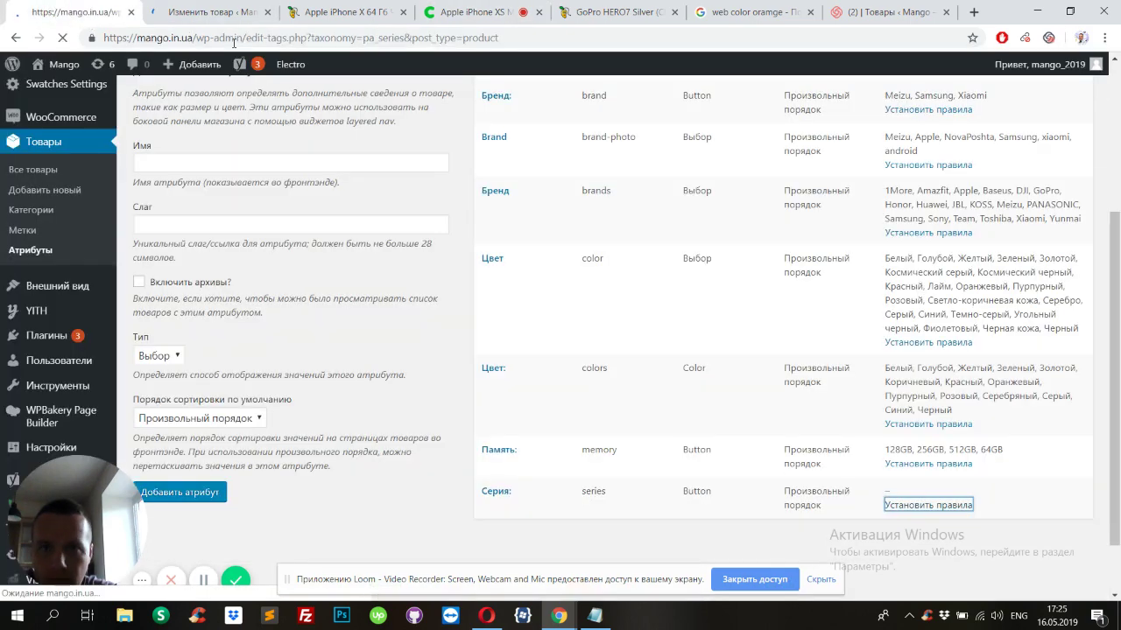
{"action": "left_click", "coordinate": [171, 38]}
{"action": "key", "text": "ctrl+v"}
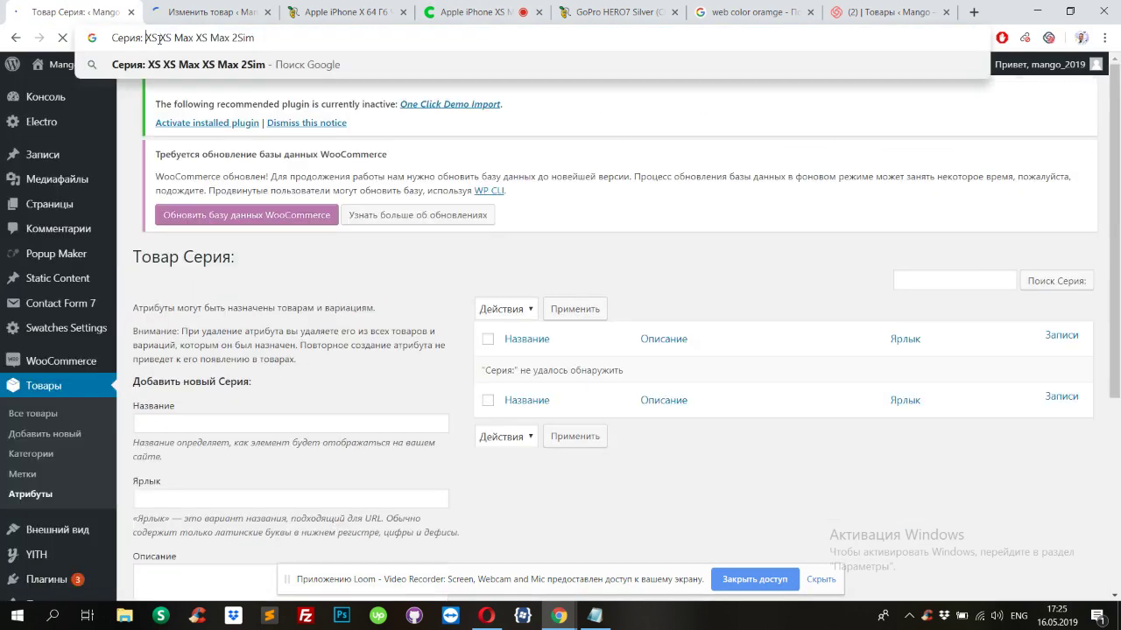
Step: Copy XS from the scratch text and add it as a value of the Серия: attribute, with XS as both name and slug
{"action": "left_click_drag", "start_coordinate": [146, 38], "coordinate": [159, 41]}
{"action": "key", "text": "ctrl+c"}
{"action": "left_click", "coordinate": [219, 435]}
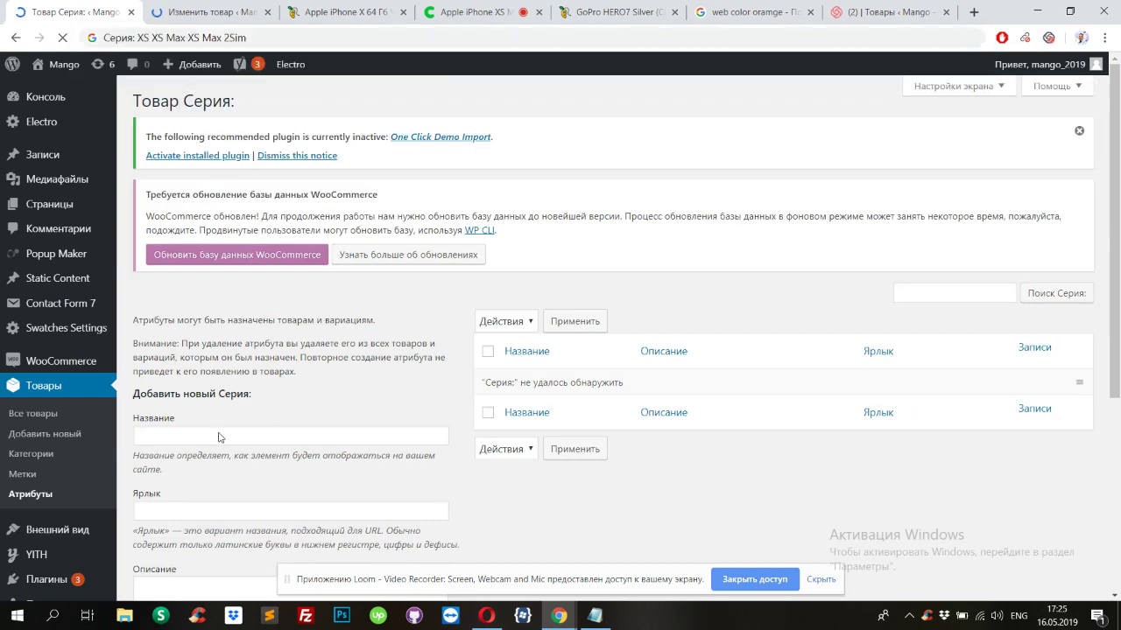
{"action": "left_click", "coordinate": [204, 440]}
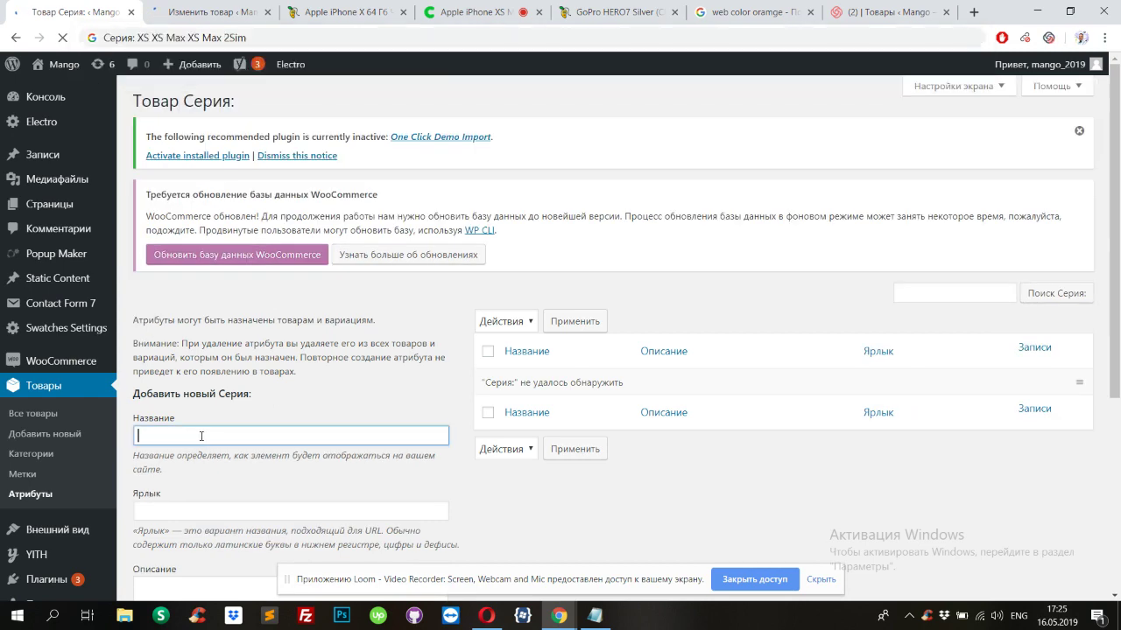
{"action": "scroll", "coordinate": [190, 479], "scroll_direction": "down", "scroll_amount": 1}
{"action": "key", "text": "ctrl+v"}
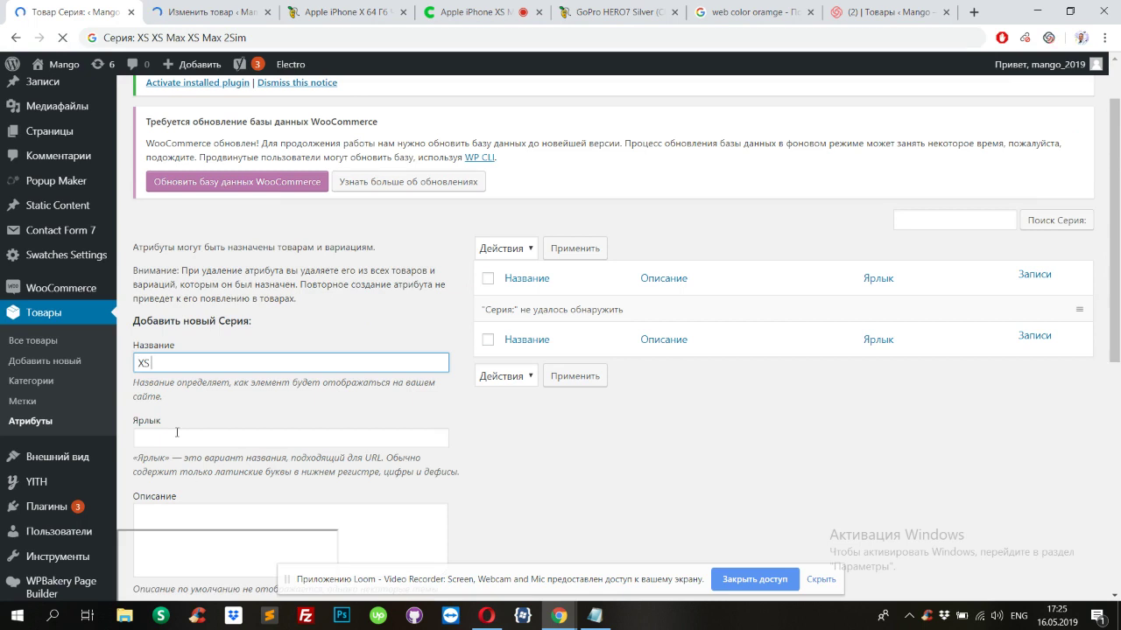
{"action": "key", "text": "Tab"}
{"action": "key", "text": "ctrl+v"}
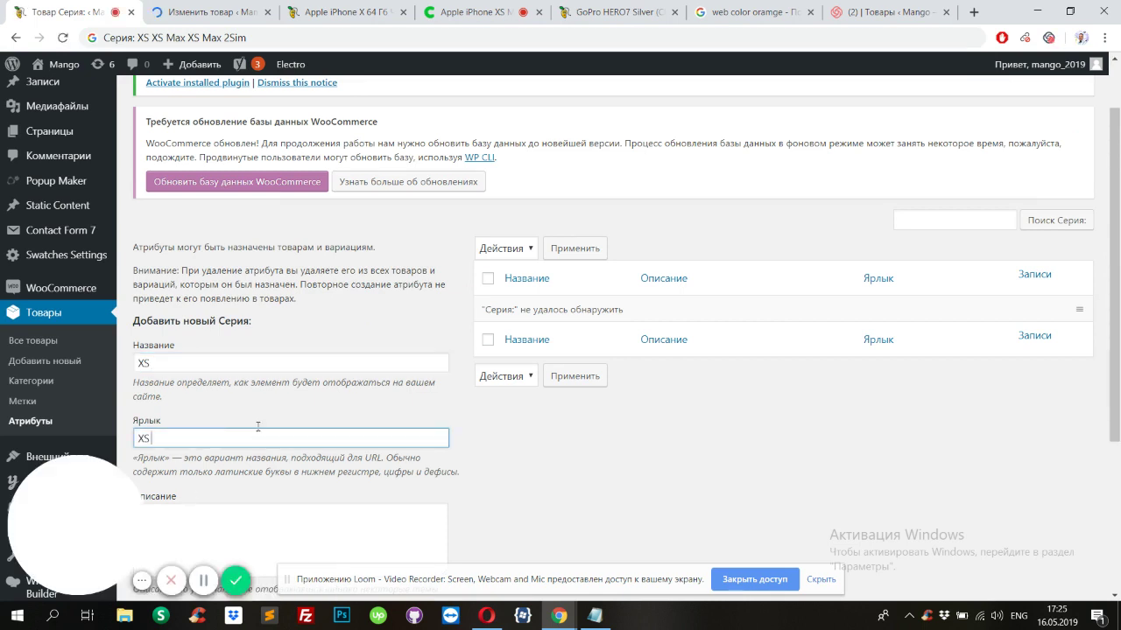
{"action": "scroll", "coordinate": [256, 429], "scroll_direction": "down", "scroll_amount": 2}
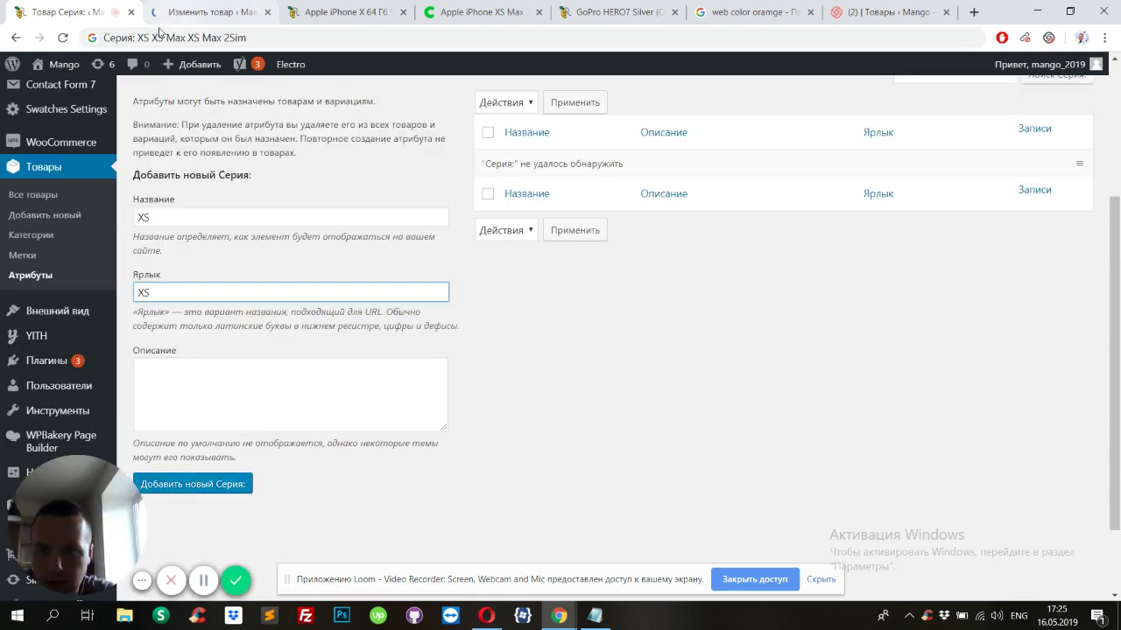
{"action": "left_click", "coordinate": [207, 38]}
{"action": "left_click", "coordinate": [277, 37], "text": "shift"}
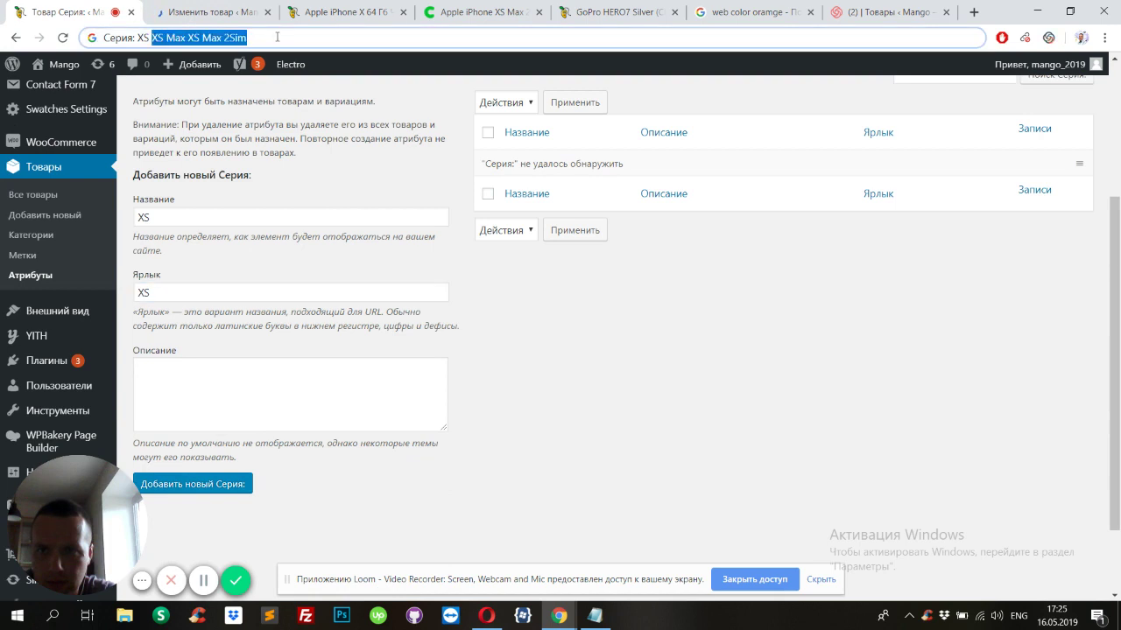
{"action": "left_click", "coordinate": [214, 486]}
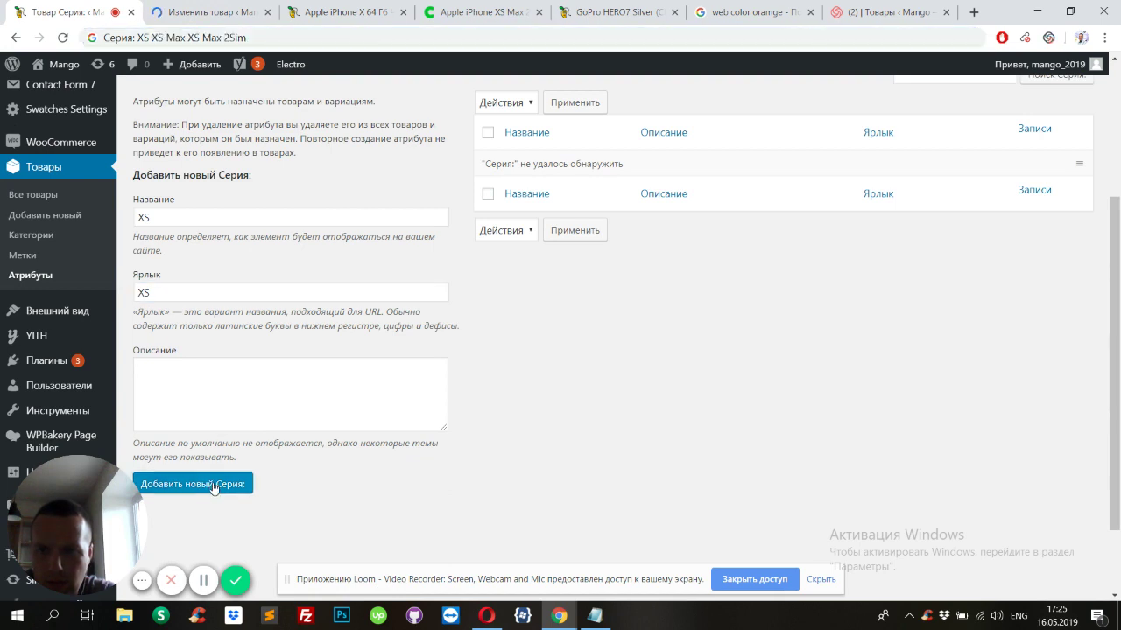
Step: Copy XS Max from the scratch text and add it as a Серия: value with the slug XS-Max
{"action": "left_click", "coordinate": [442, 18]}
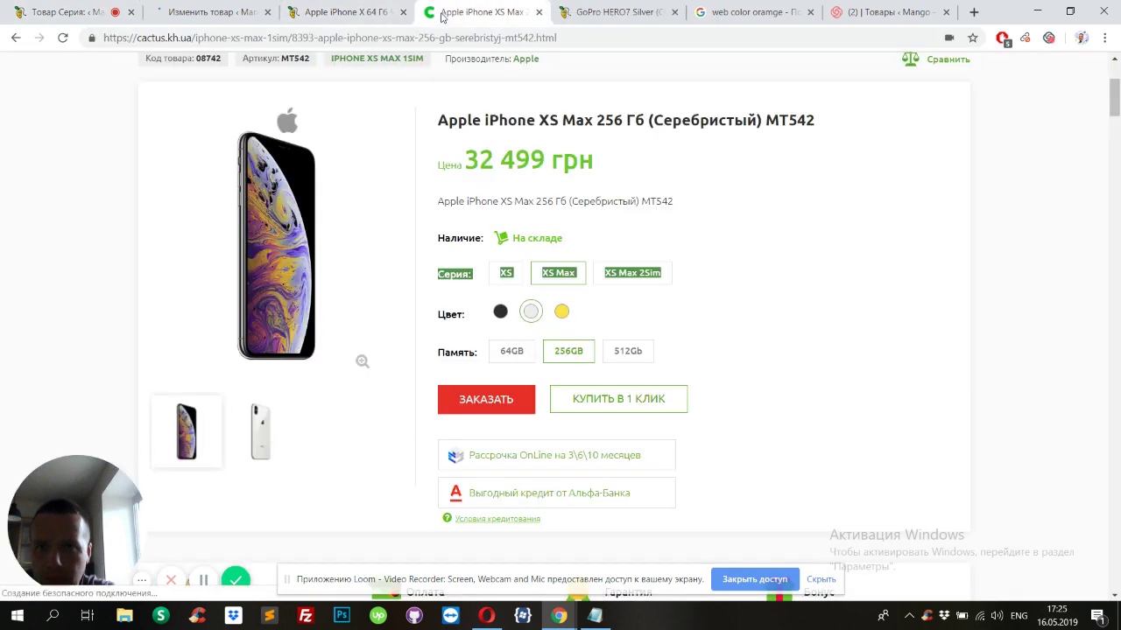
{"action": "left_click", "coordinate": [40, 11]}
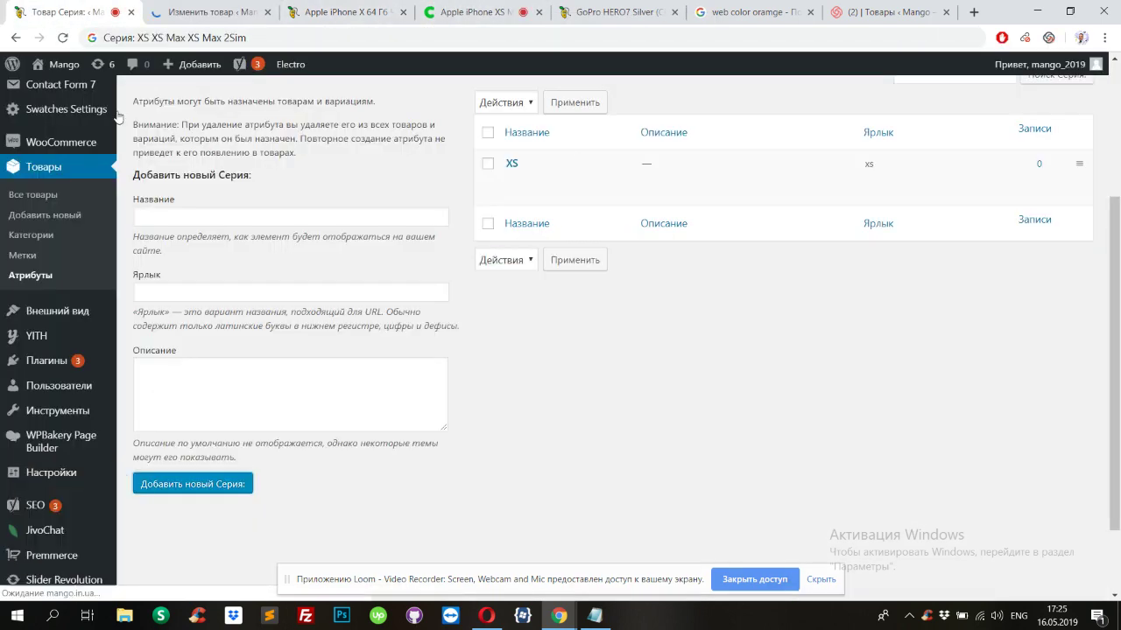
{"action": "left_click", "coordinate": [152, 38]}
{"action": "left_click", "coordinate": [187, 37], "text": "shift"}
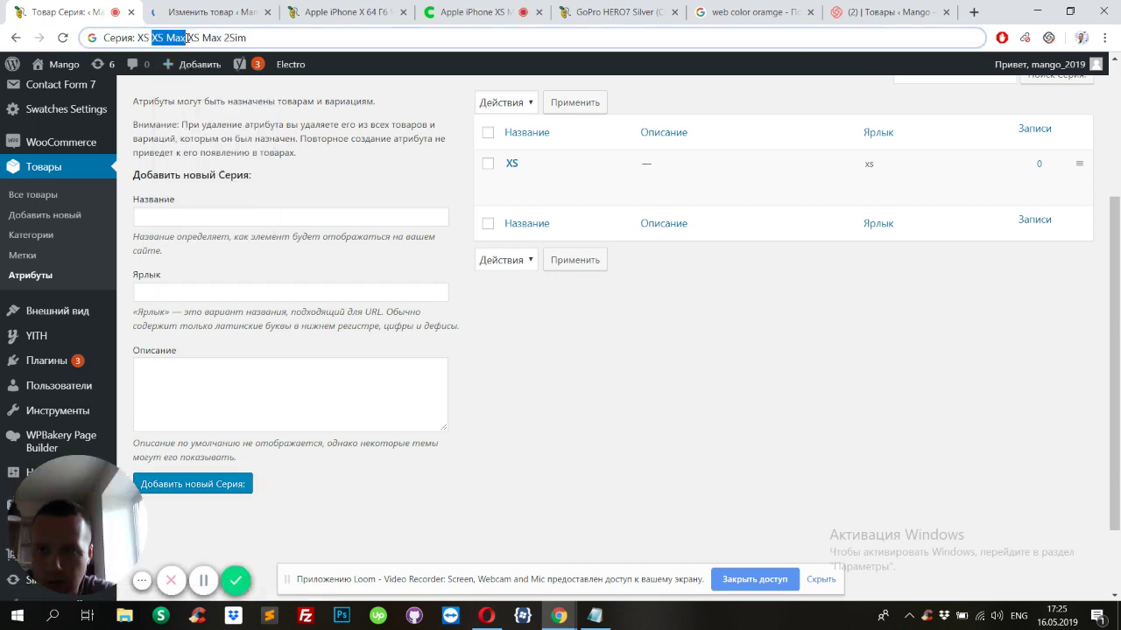
{"action": "key", "text": "ctrl+c"}
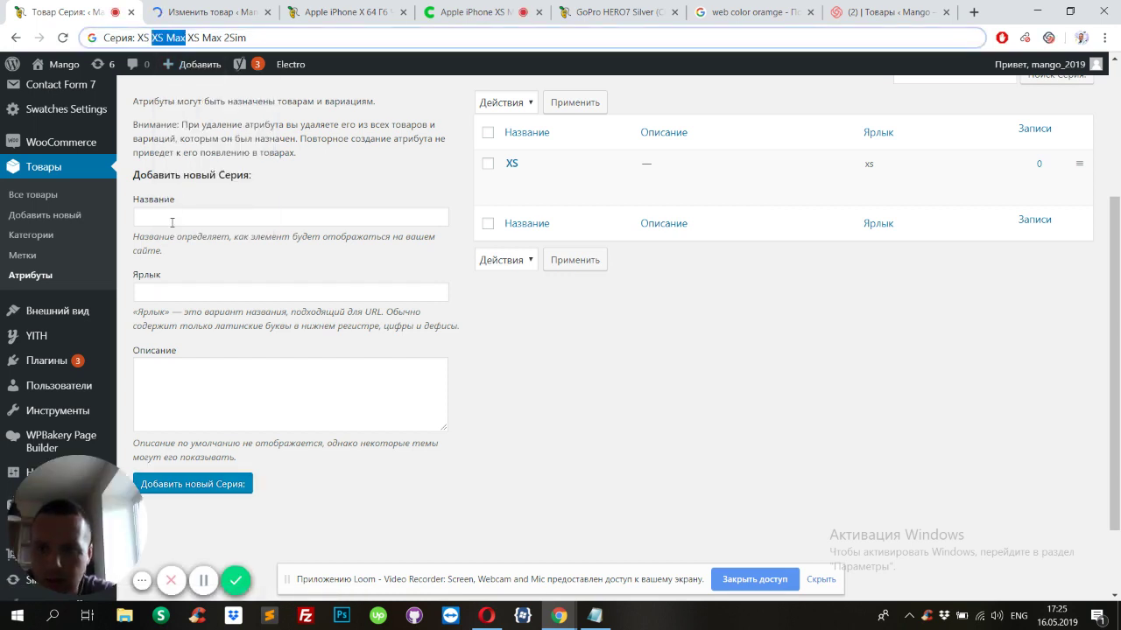
{"action": "left_click", "coordinate": [170, 217]}
{"action": "key", "text": "ctrl+v"}
{"action": "left_click", "coordinate": [182, 289]}
{"action": "key", "text": "ctrl+v"}
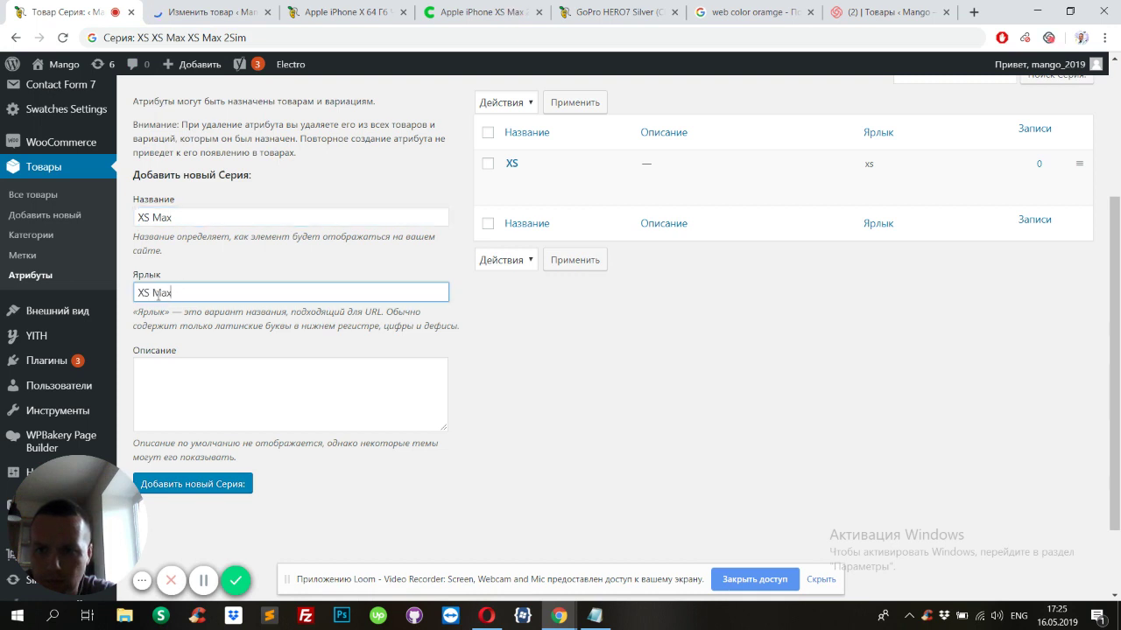
{"action": "left_click", "coordinate": [153, 293]}
{"action": "key", "text": "BackSpace"}
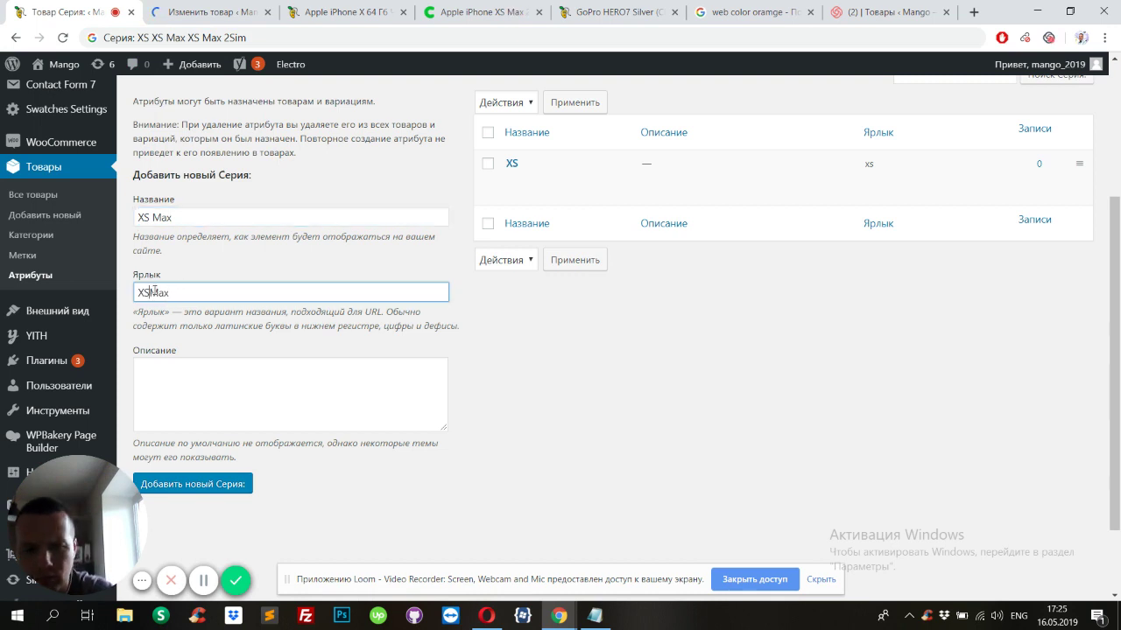
{"action": "left_click", "coordinate": [223, 485]}
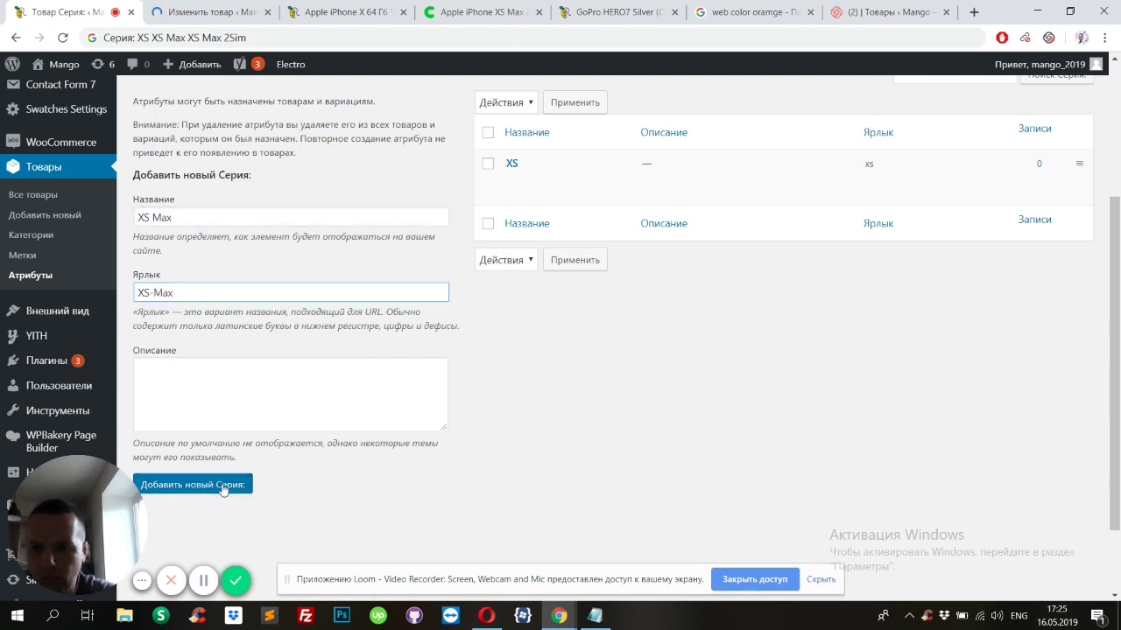
Step: Copy XS Max 2Sim from the scratch text and add it as a Серия: value with the slug XS-Max-2Sim
{"action": "left_click_drag", "start_coordinate": [189, 38], "coordinate": [269, 44]}
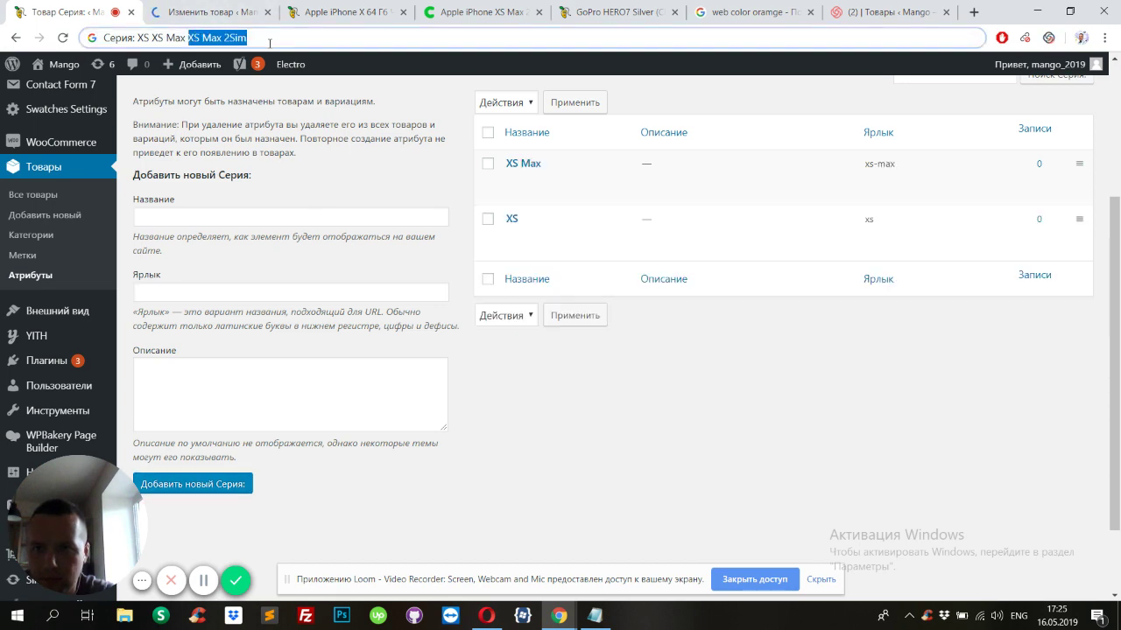
{"action": "key", "text": "ctrl+c"}
{"action": "left_click", "coordinate": [203, 219]}
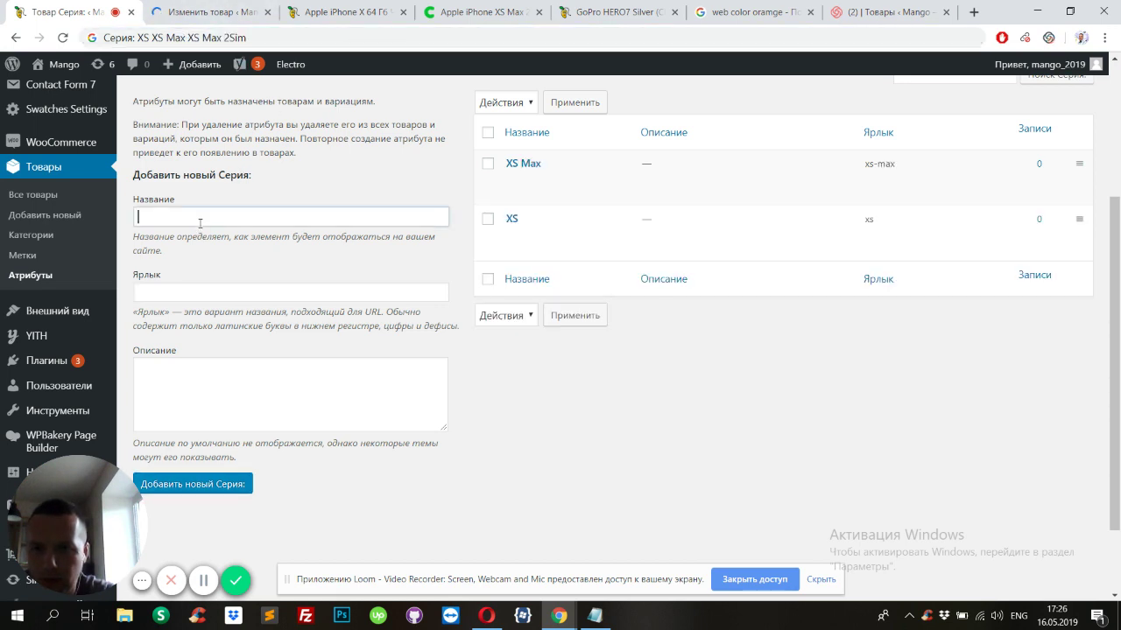
{"action": "key", "text": "ctrl+v"}
{"action": "left_click", "coordinate": [180, 296]}
{"action": "key", "text": "ctrl+v"}
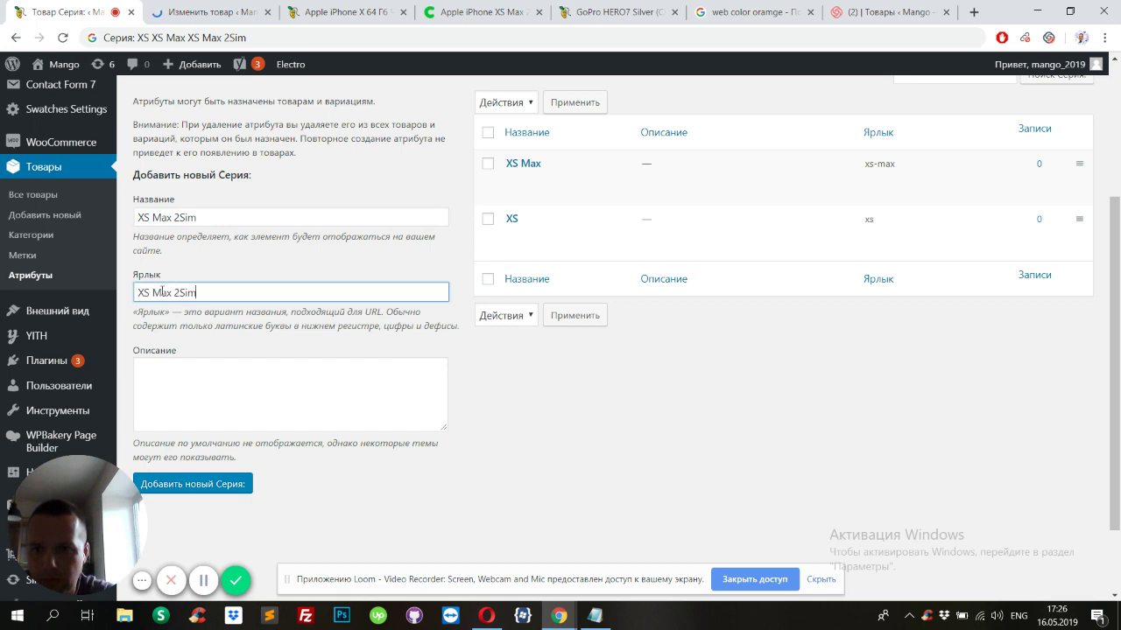
{"action": "left_click", "coordinate": [155, 294]}
{"action": "key", "text": "BackSpace"}
{"action": "type", "text": "-"}
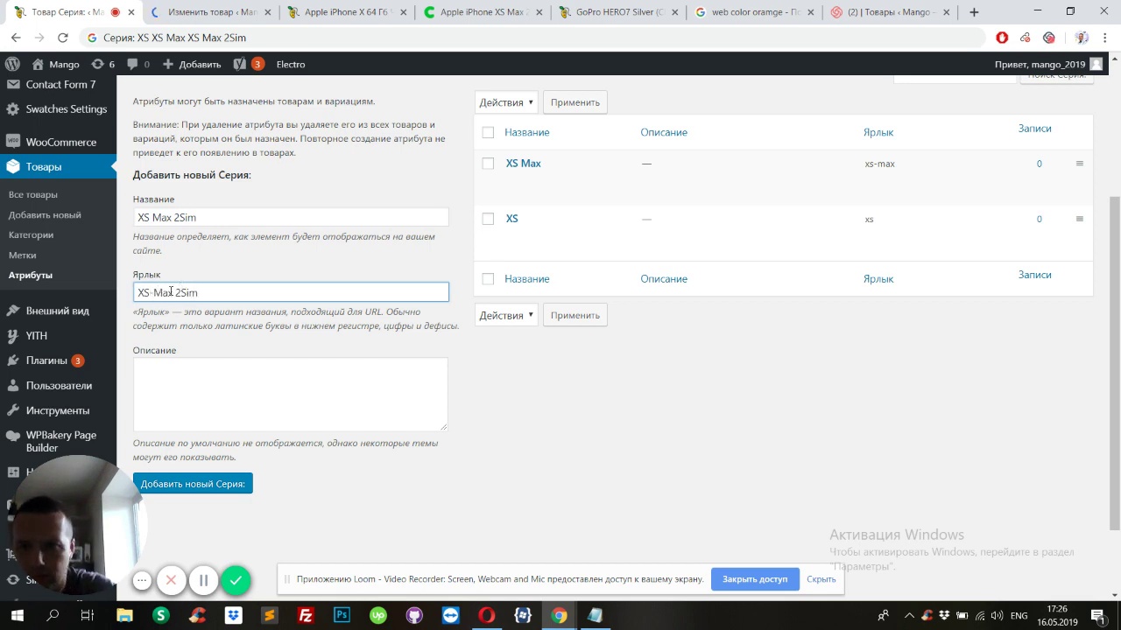
{"action": "left_click", "coordinate": [176, 293]}
{"action": "key", "text": "BackSpace"}
{"action": "type", "text": "-"}
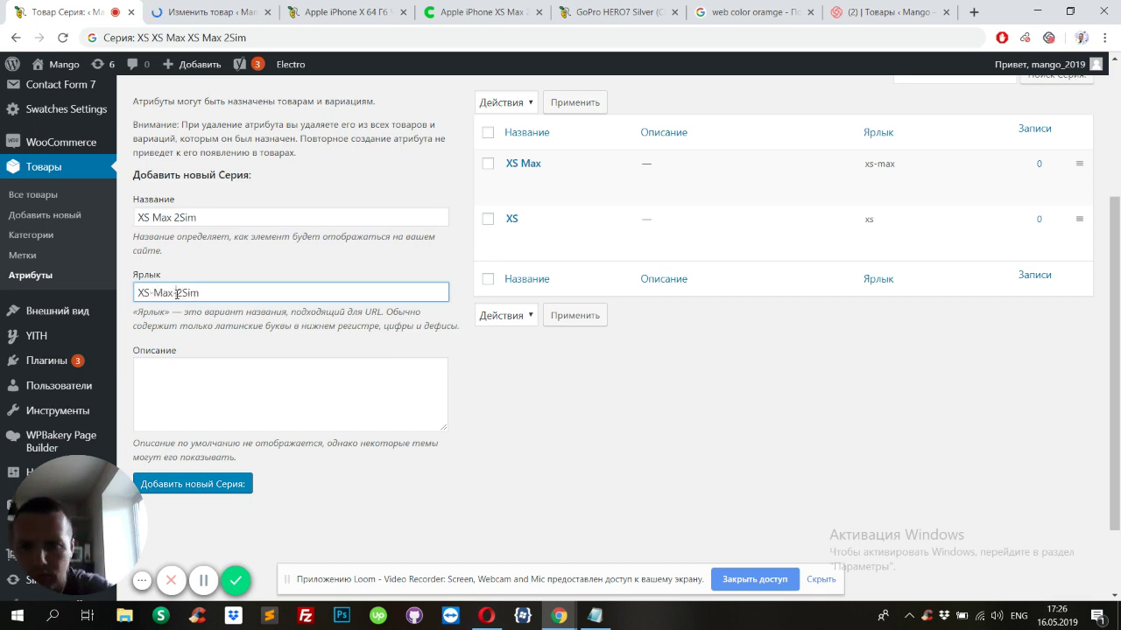
{"action": "left_click", "coordinate": [217, 486]}
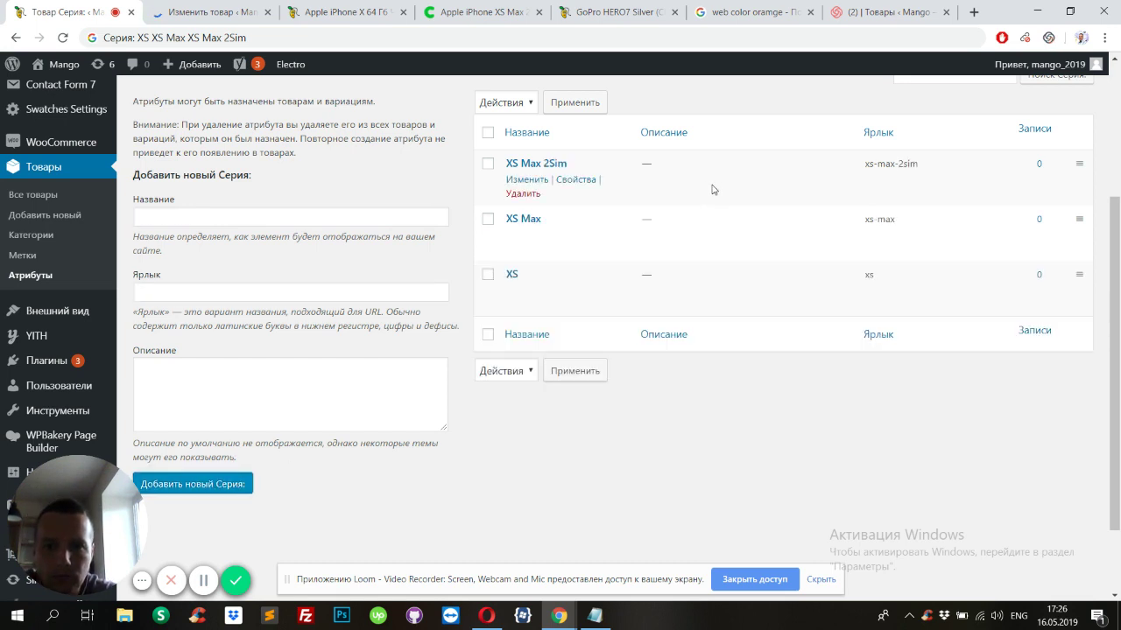
Step: Switch back to the iPhone X product's edit page and reload it
{"action": "scroll", "coordinate": [422, 213], "scroll_direction": "up", "scroll_amount": 3}
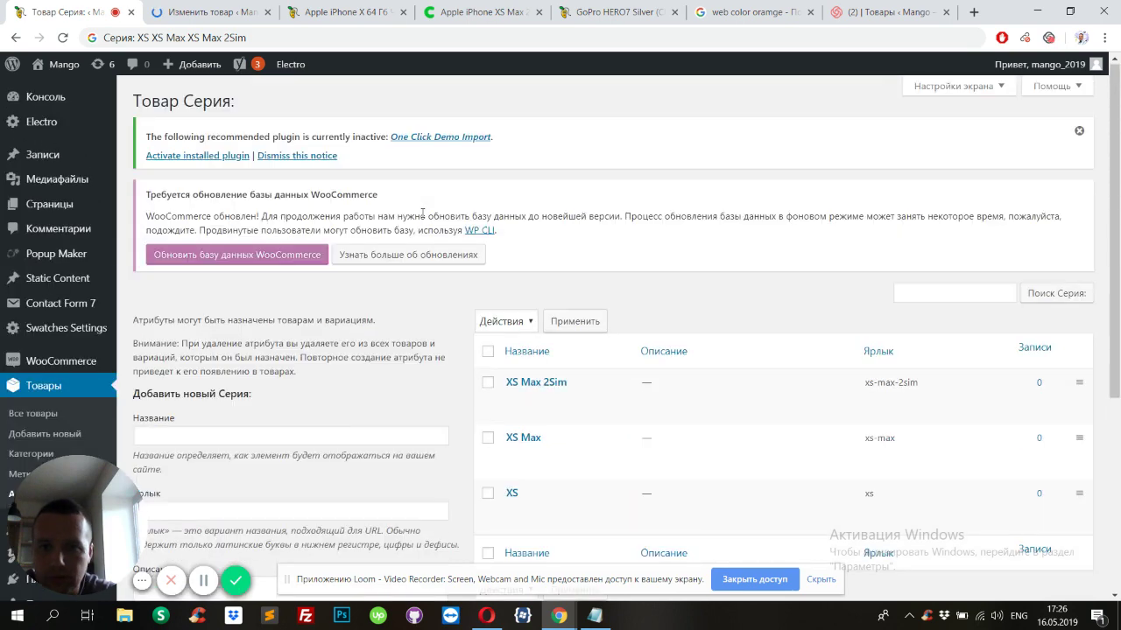
{"action": "left_click", "coordinate": [341, 12]}
{"action": "left_click", "coordinate": [206, 12]}
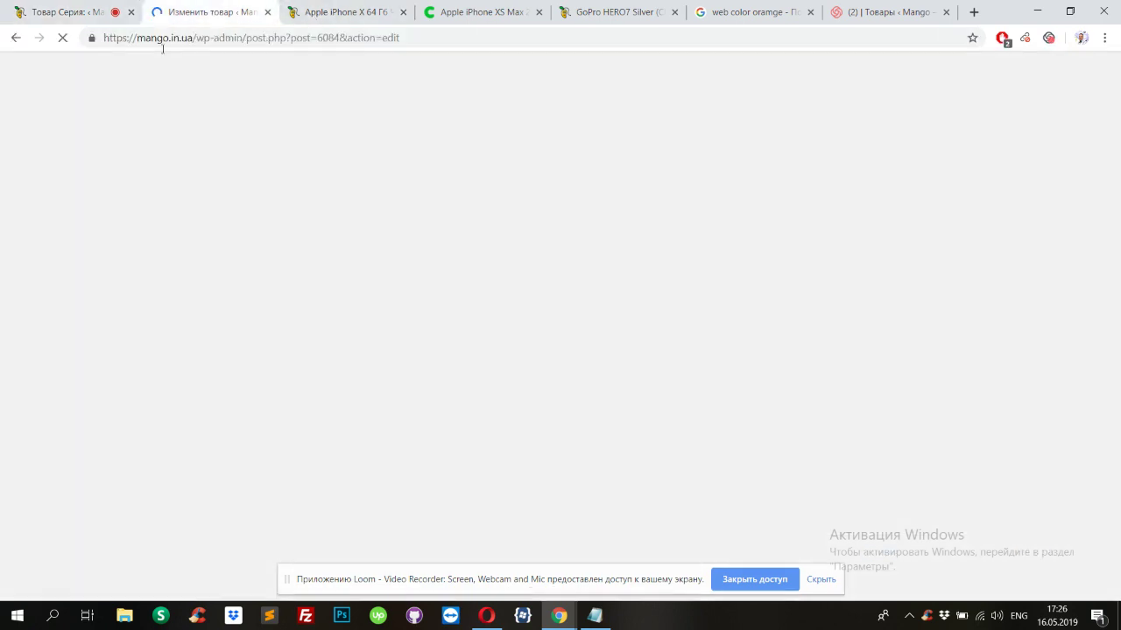
{"action": "left_click", "coordinate": [63, 38]}
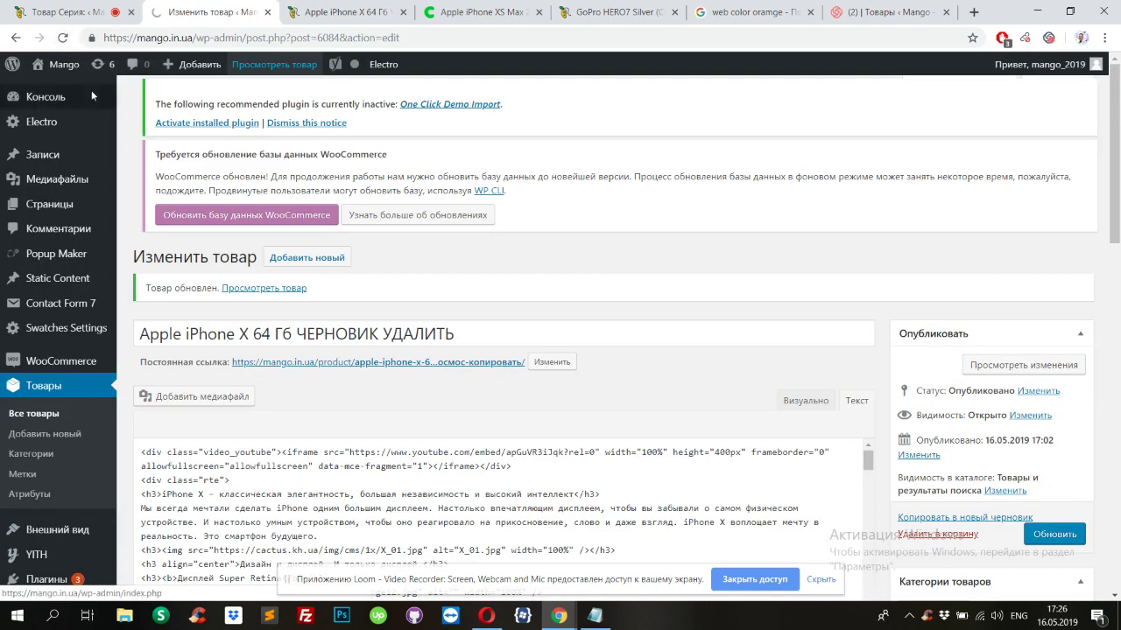
{"action": "left_click", "coordinate": [106, 92]}
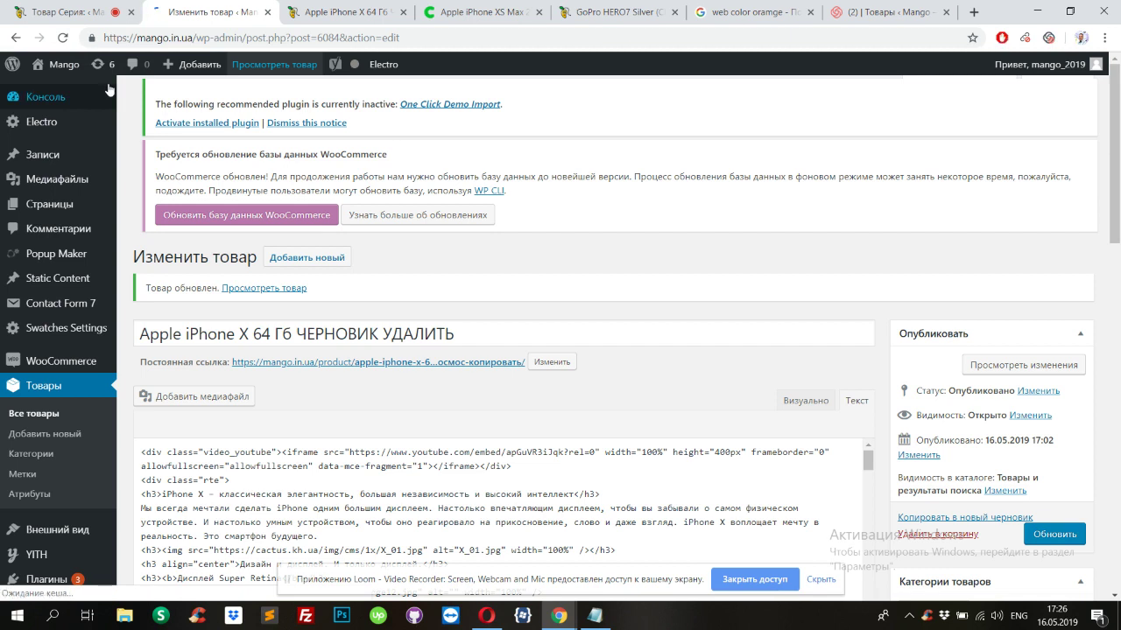
{"action": "left_click", "coordinate": [63, 38]}
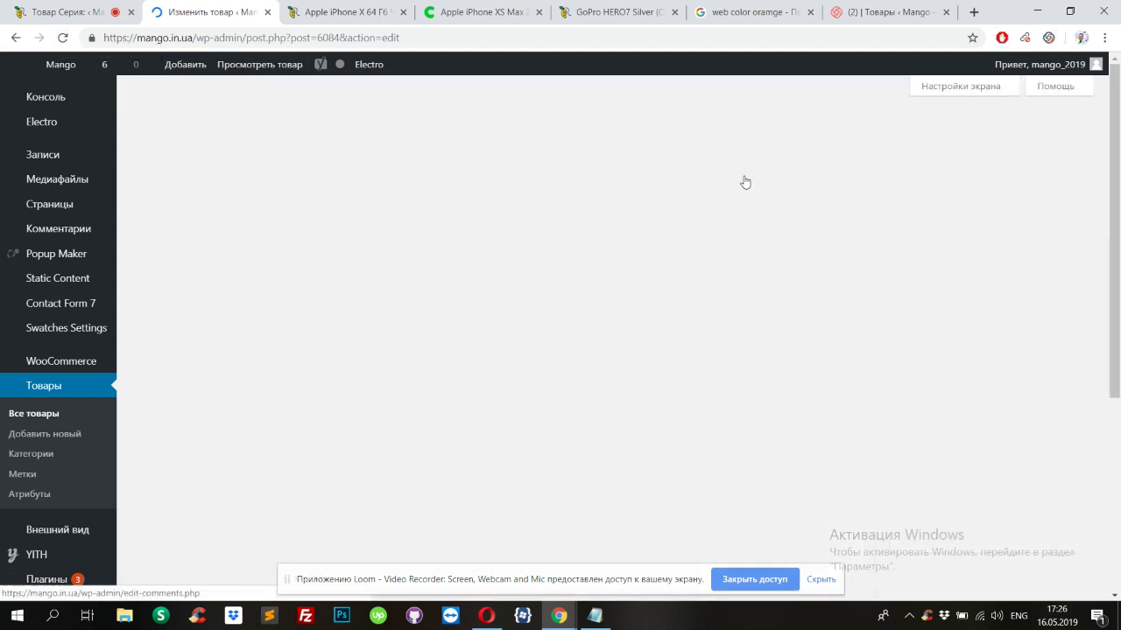
Step: Add the Серия: attribute to the iPhone X product's attributes
{"action": "scroll", "coordinate": [744, 176], "scroll_direction": "down", "scroll_amount": 5}
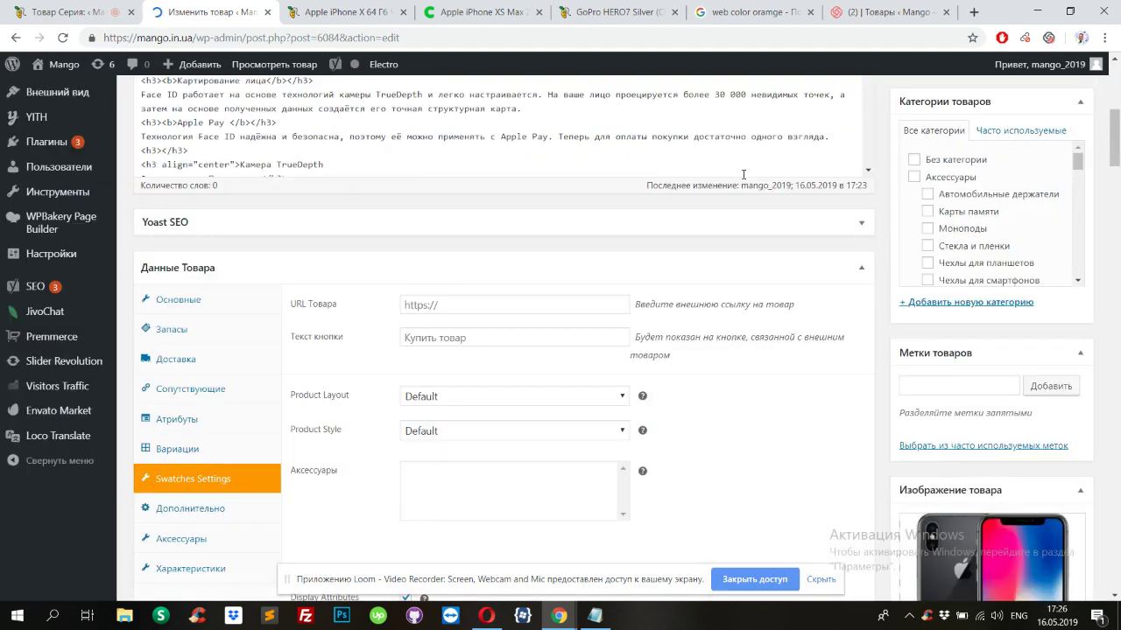
{"action": "left_click", "coordinate": [165, 421]}
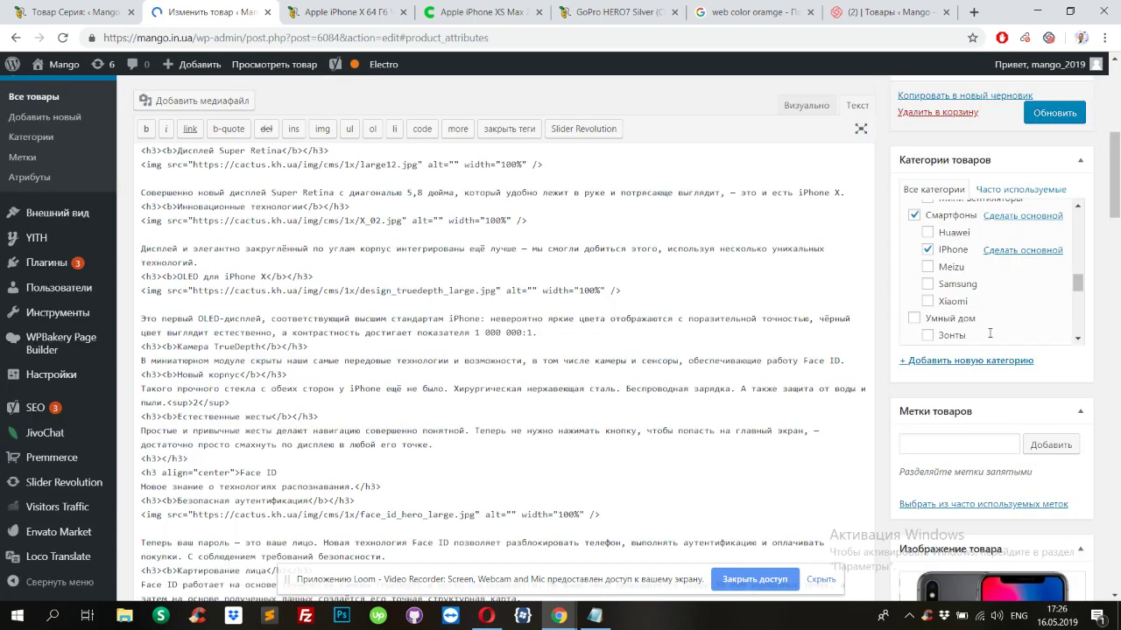
{"action": "scroll", "coordinate": [990, 338], "scroll_direction": "down", "scroll_amount": 3}
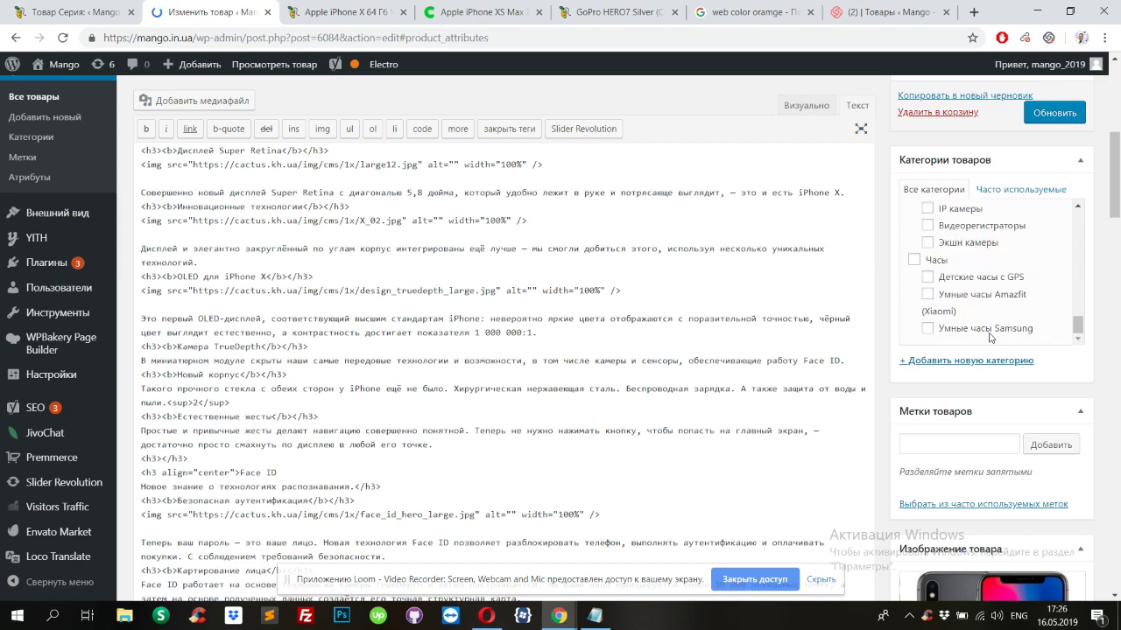
{"action": "scroll", "coordinate": [990, 338], "scroll_direction": "down", "scroll_amount": 10}
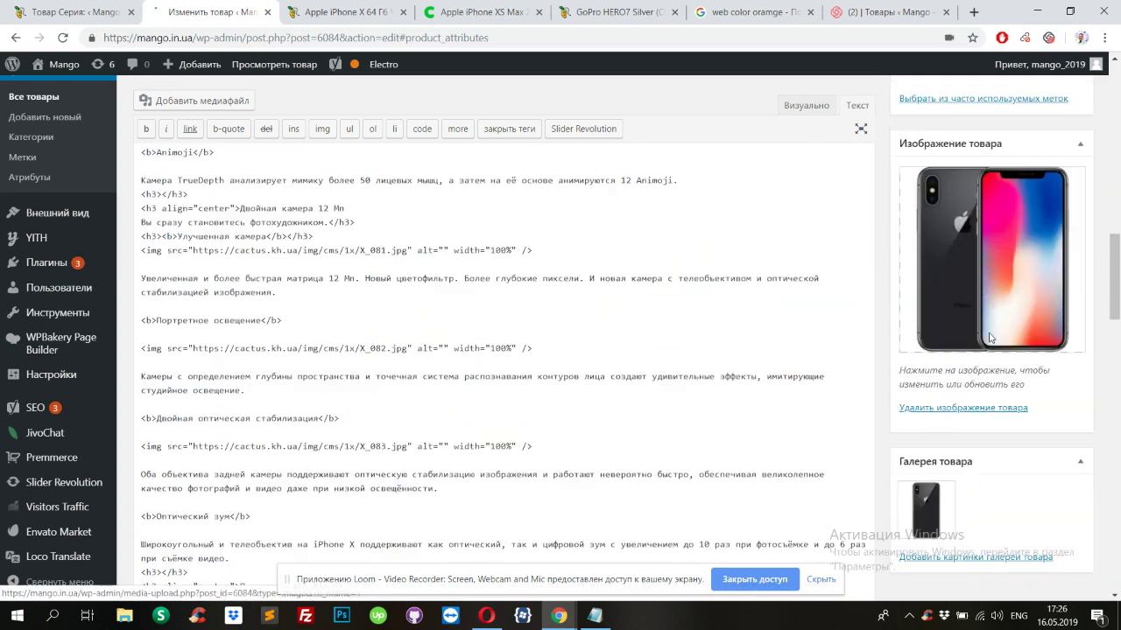
{"action": "scroll", "coordinate": [990, 338], "scroll_direction": "down", "scroll_amount": 12}
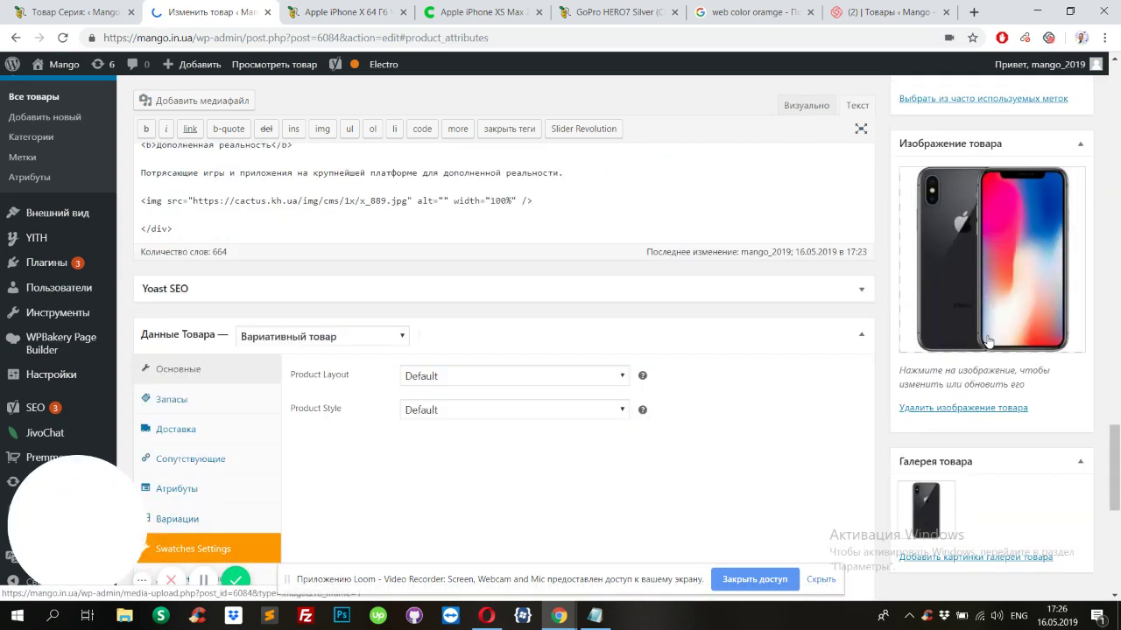
{"action": "scroll", "coordinate": [988, 340], "scroll_direction": "down", "scroll_amount": 2}
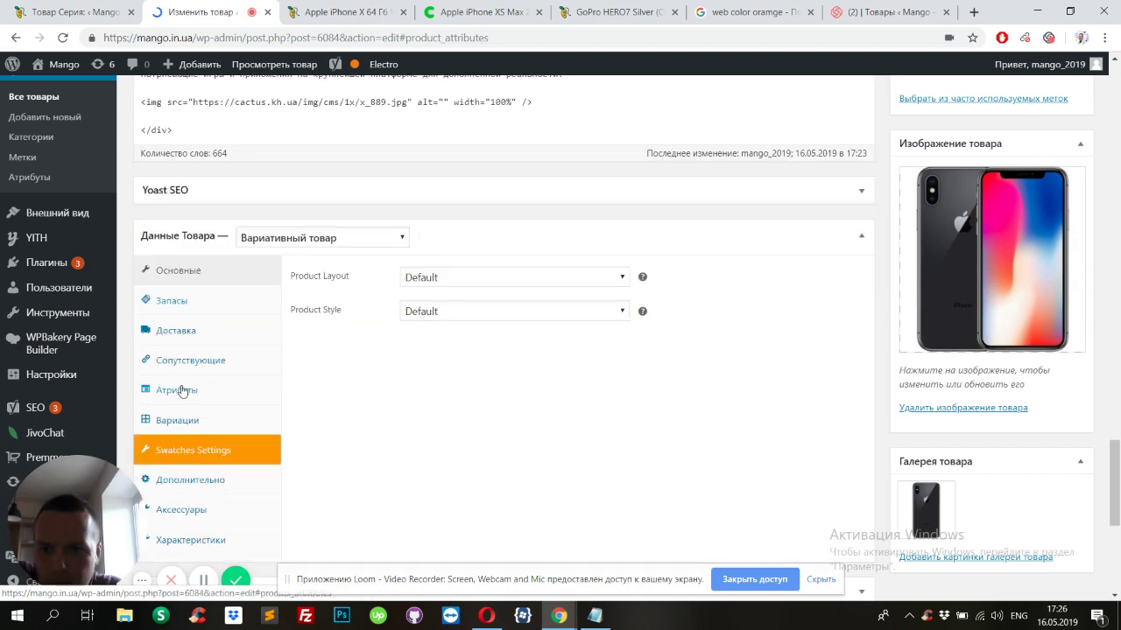
{"action": "left_click", "coordinate": [181, 390]}
{"action": "left_click", "coordinate": [385, 275]}
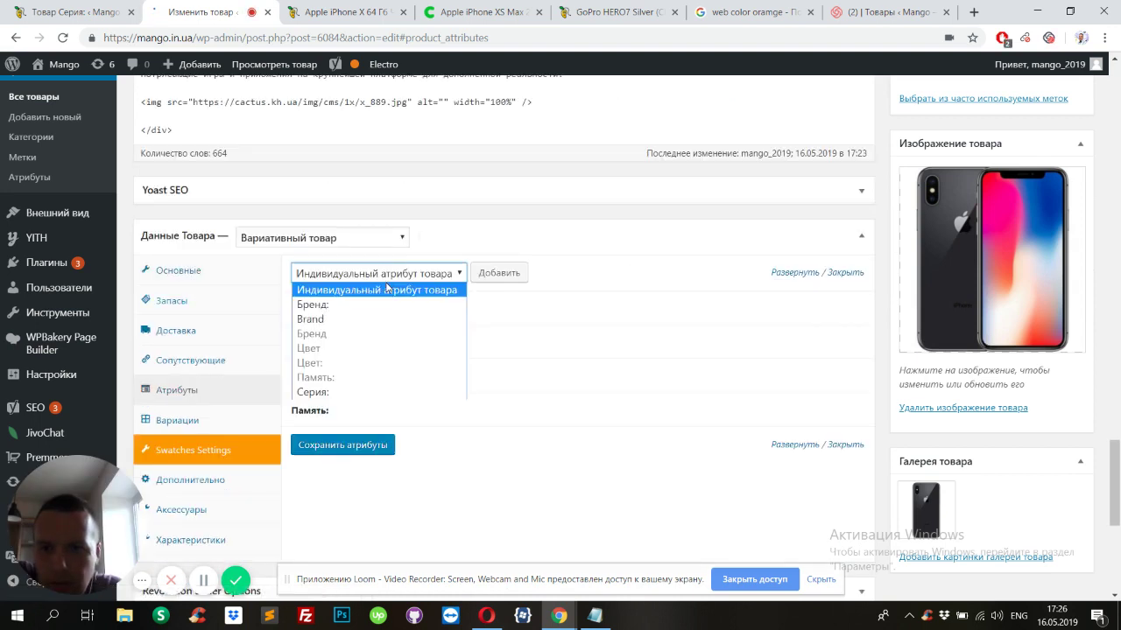
{"action": "left_click", "coordinate": [363, 392]}
{"action": "left_click", "coordinate": [520, 271]}
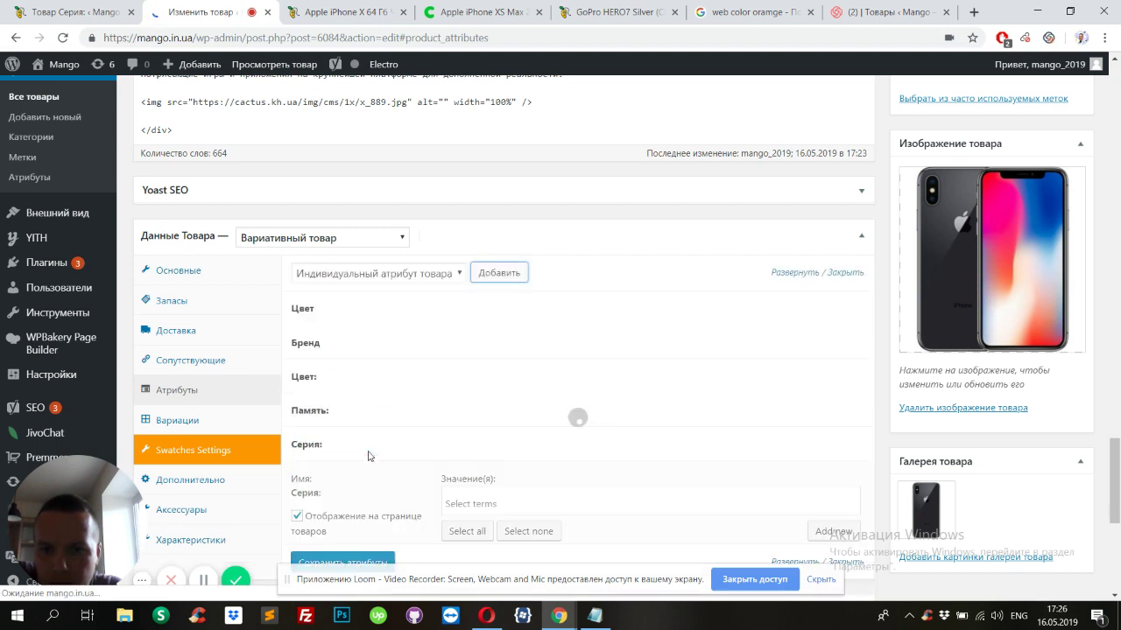
Step: Enable the Серия: attribute for variations, assign it the values XS, XS Max and XS Max 2Sim, and save the attributes
{"action": "scroll", "coordinate": [407, 410], "scroll_direction": "down", "scroll_amount": 3}
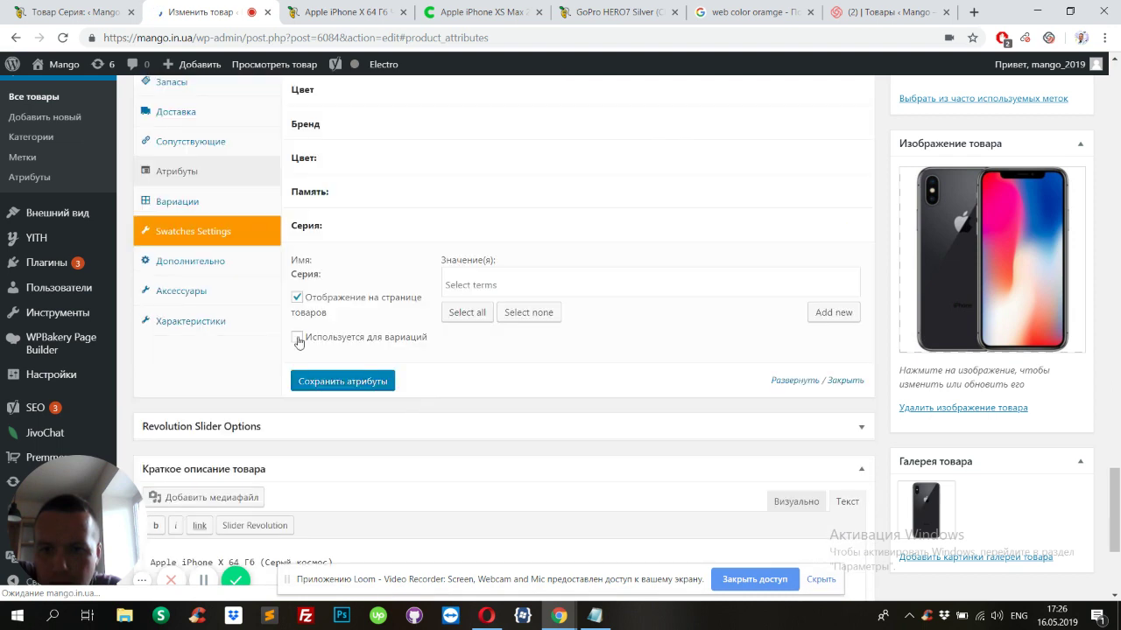
{"action": "left_click", "coordinate": [505, 286]}
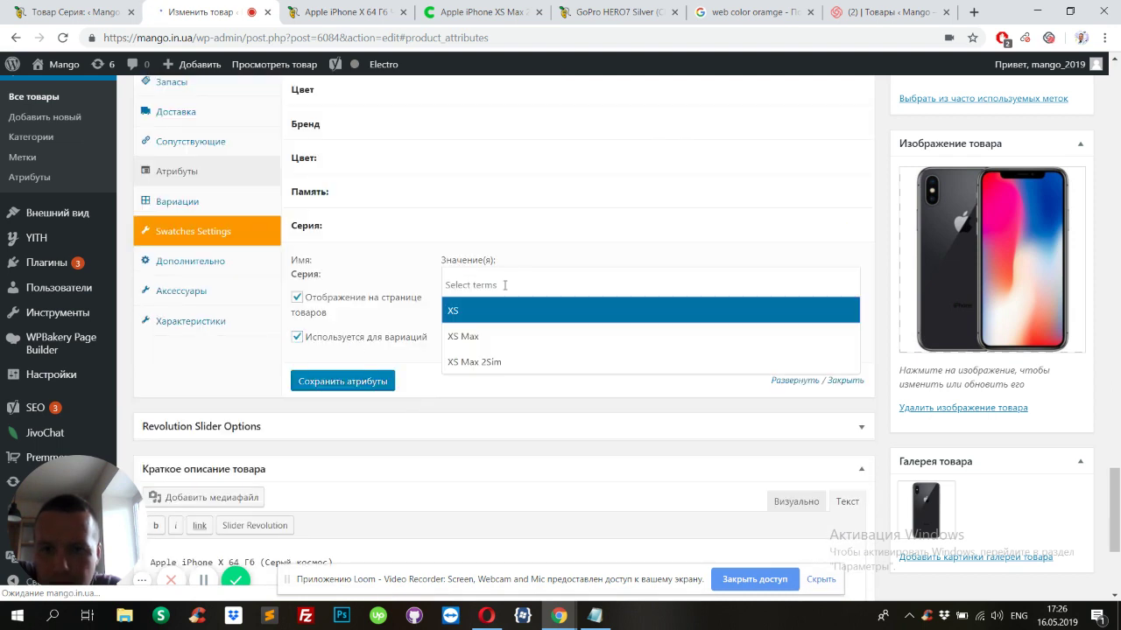
{"action": "left_click", "coordinate": [471, 324]}
{"action": "left_click", "coordinate": [517, 293]}
{"action": "left_click", "coordinate": [500, 340]}
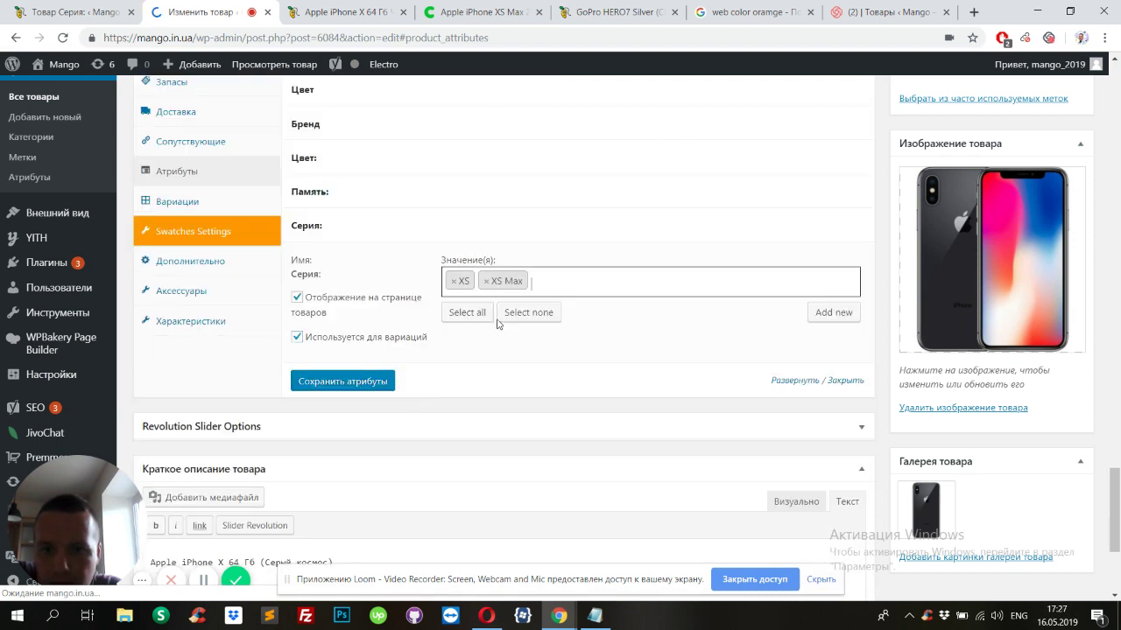
{"action": "left_click", "coordinate": [555, 281]}
{"action": "left_click", "coordinate": [521, 362]}
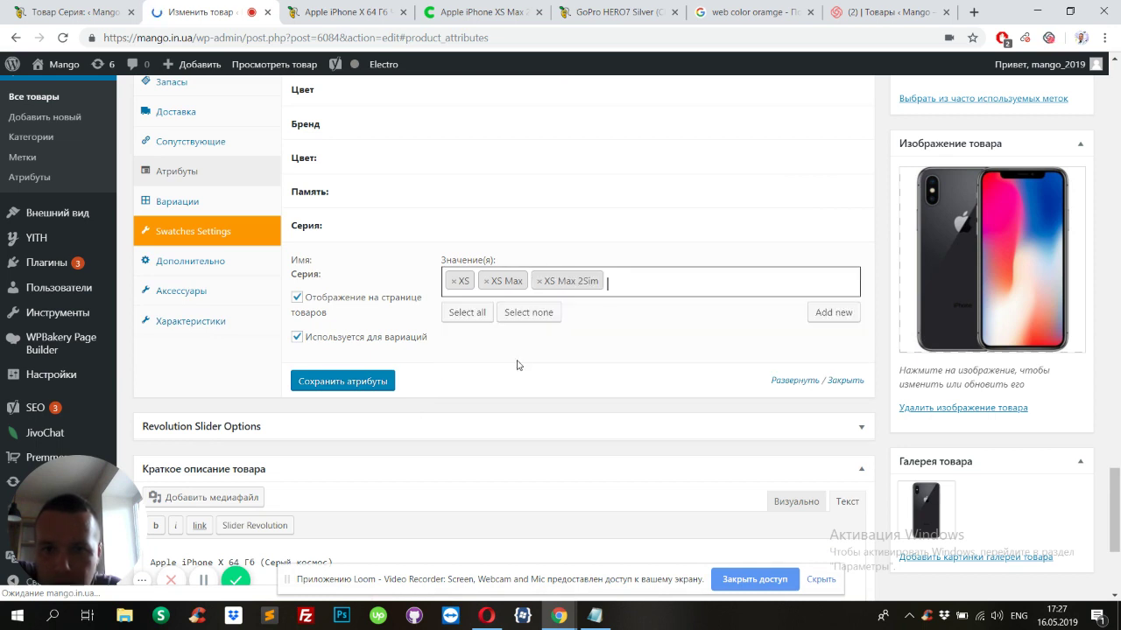
{"action": "left_click", "coordinate": [331, 383]}
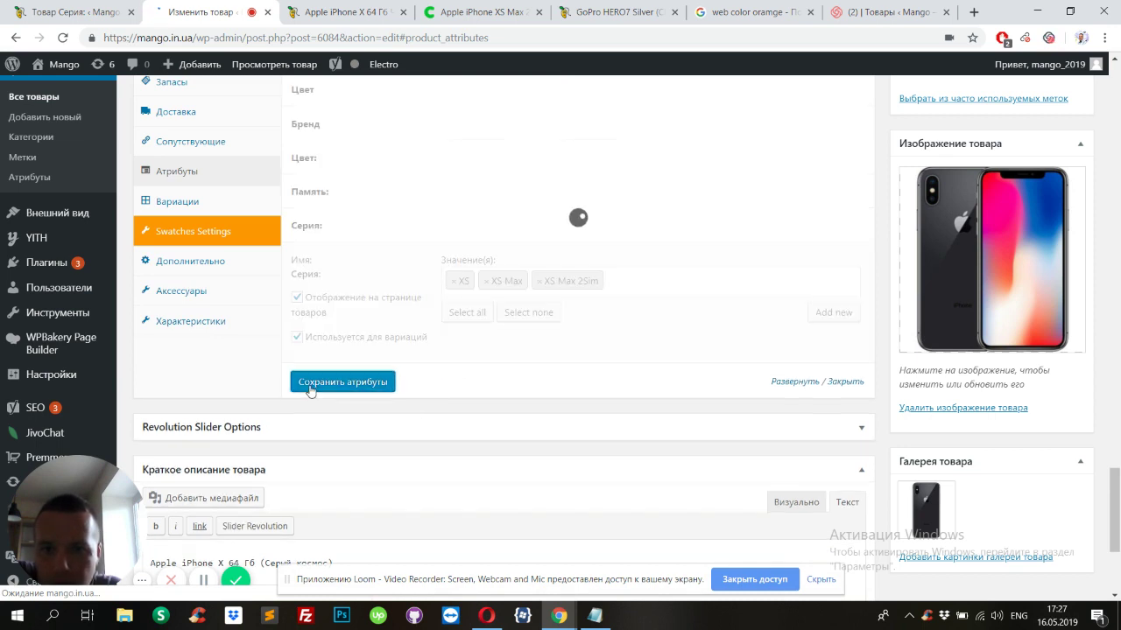
Step: Set XS as the default Серия: value in the product's variation settings
{"action": "left_click", "coordinate": [174, 202]}
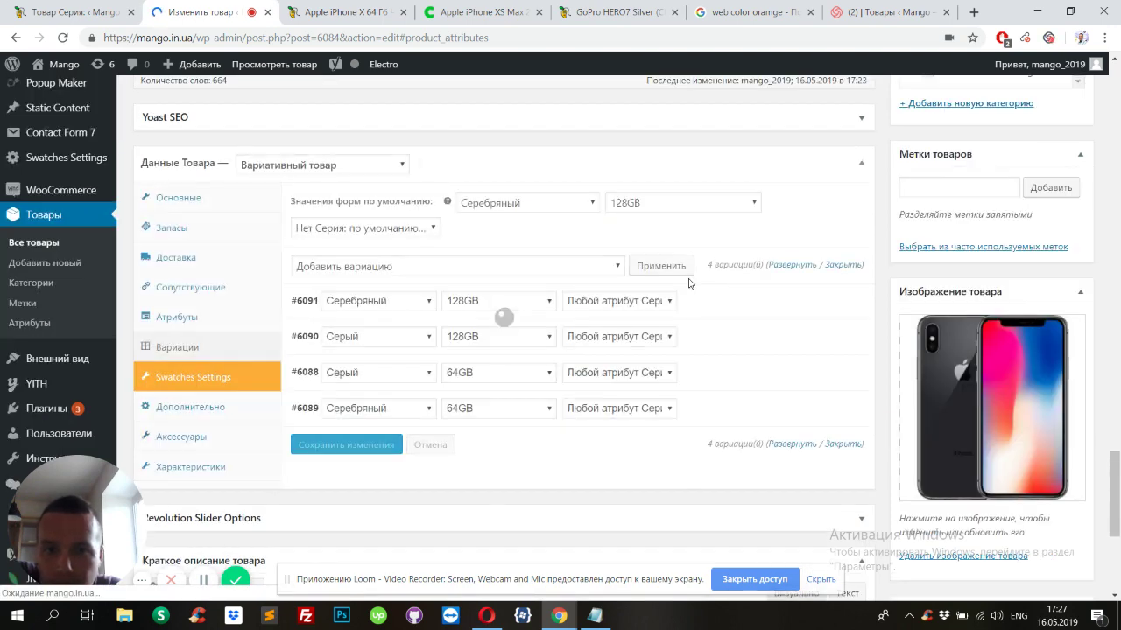
{"action": "left_click", "coordinate": [409, 230]}
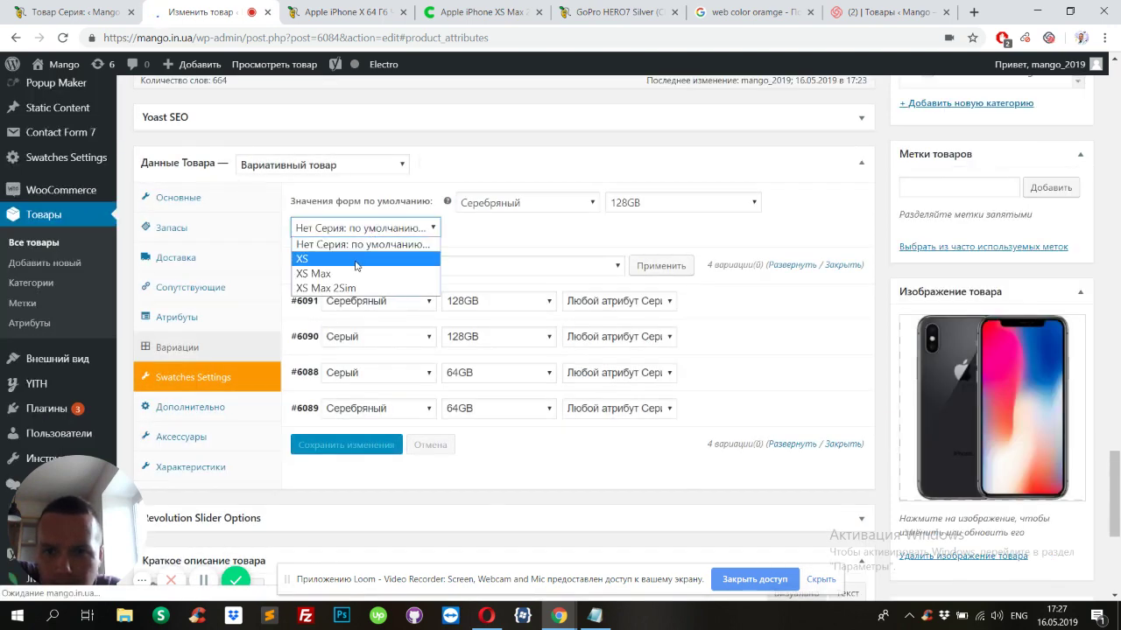
{"action": "left_click", "coordinate": [358, 260]}
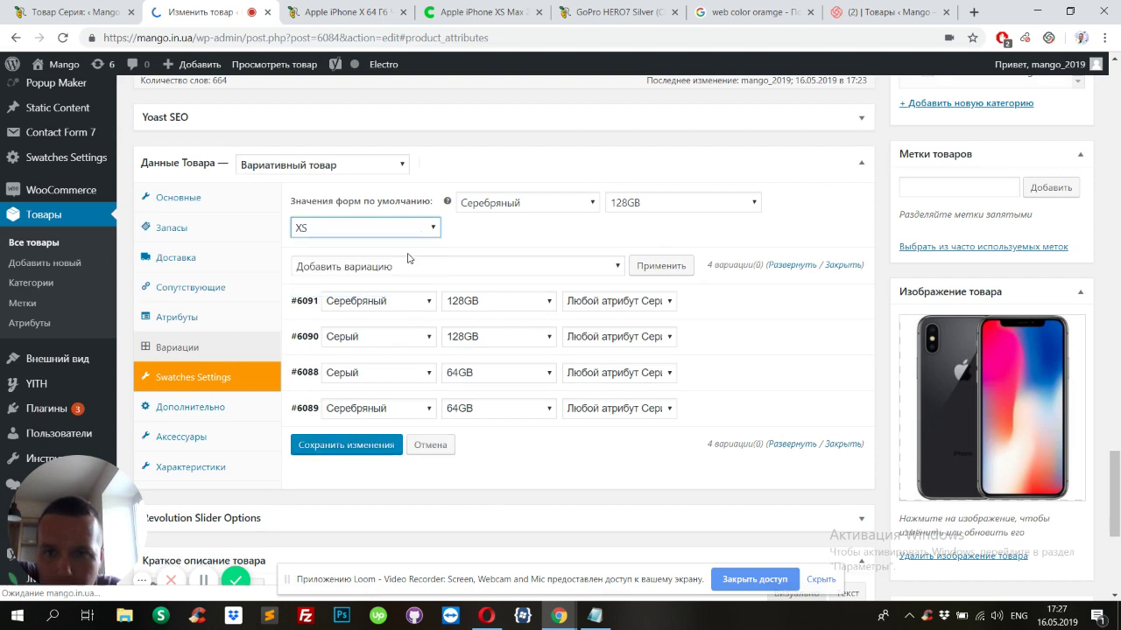
Step: Add three new blank variations to the product
{"action": "left_click", "coordinate": [647, 268]}
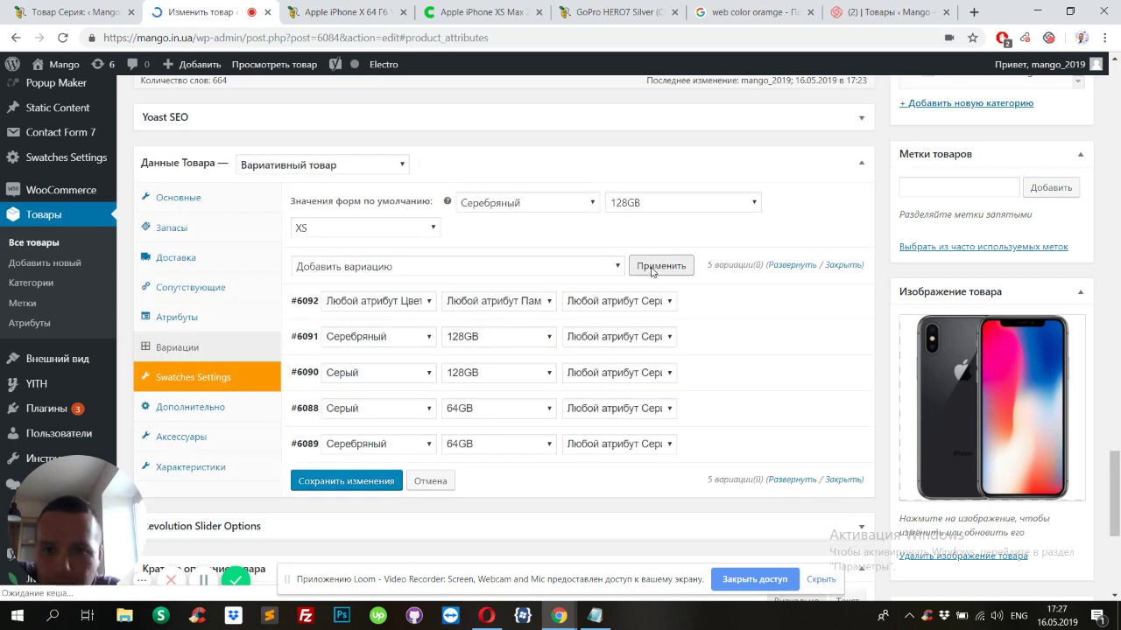
{"action": "left_click", "coordinate": [660, 266]}
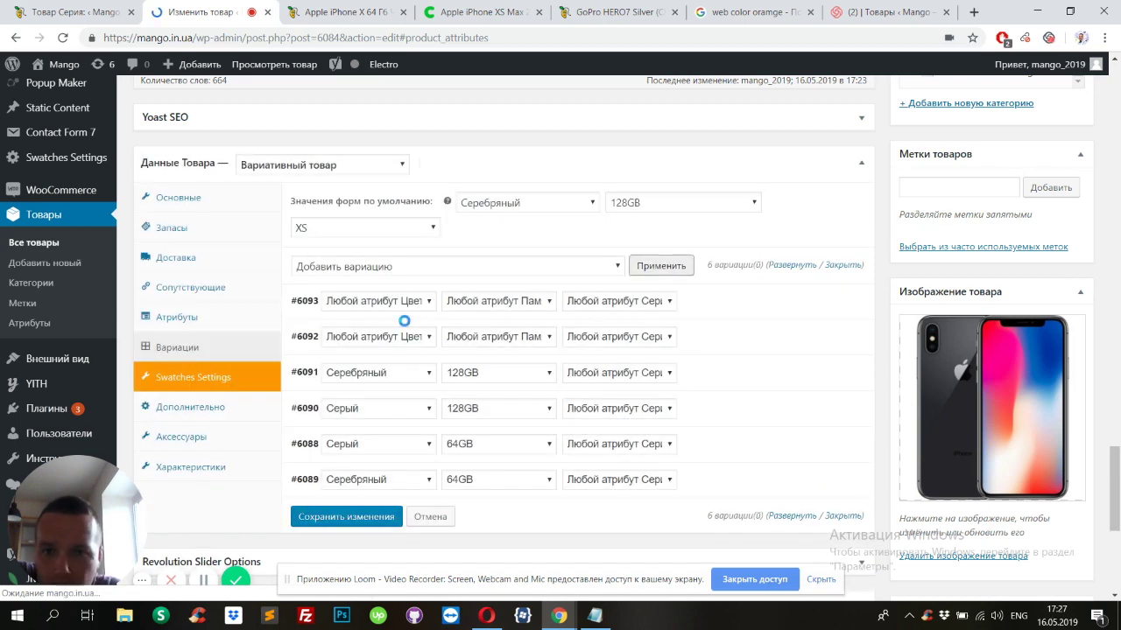
{"action": "left_click", "coordinate": [660, 266]}
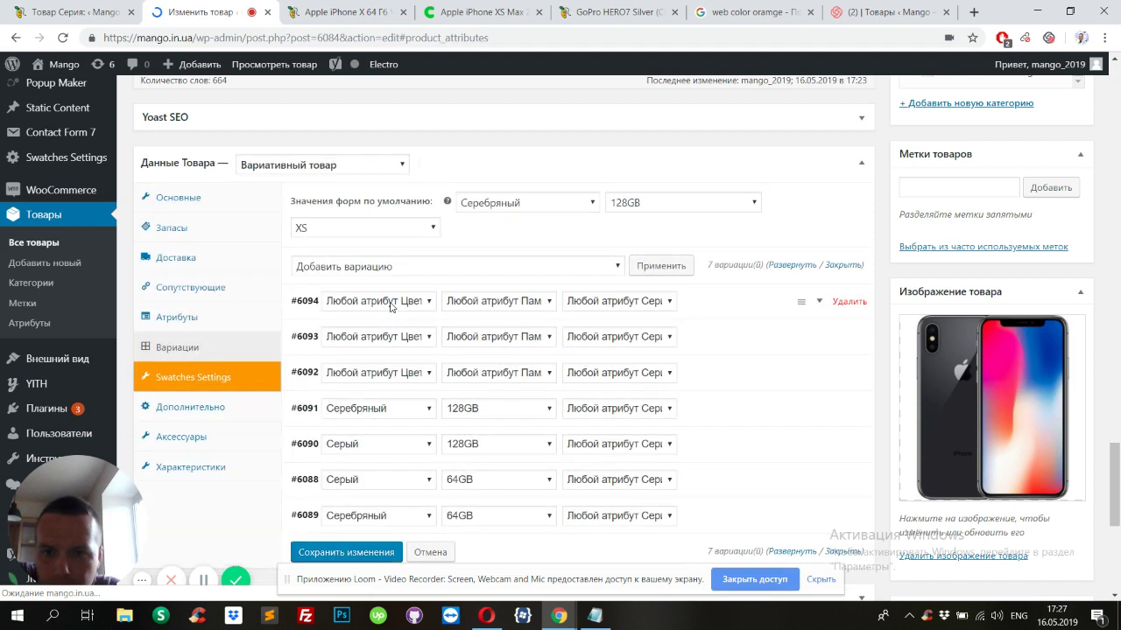
Step: Set the colour of the first new variation to Серебряный and of the other two to Серый
{"action": "left_click", "coordinate": [391, 305]}
{"action": "left_click", "coordinate": [382, 328]}
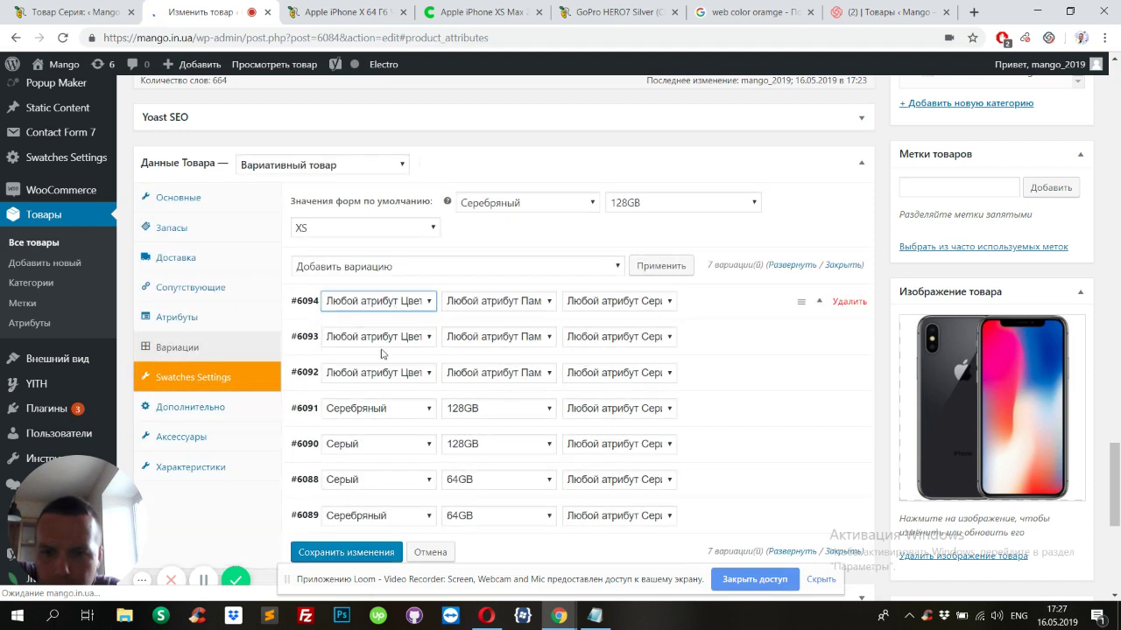
{"action": "left_click", "coordinate": [382, 341]}
{"action": "left_click", "coordinate": [413, 376]}
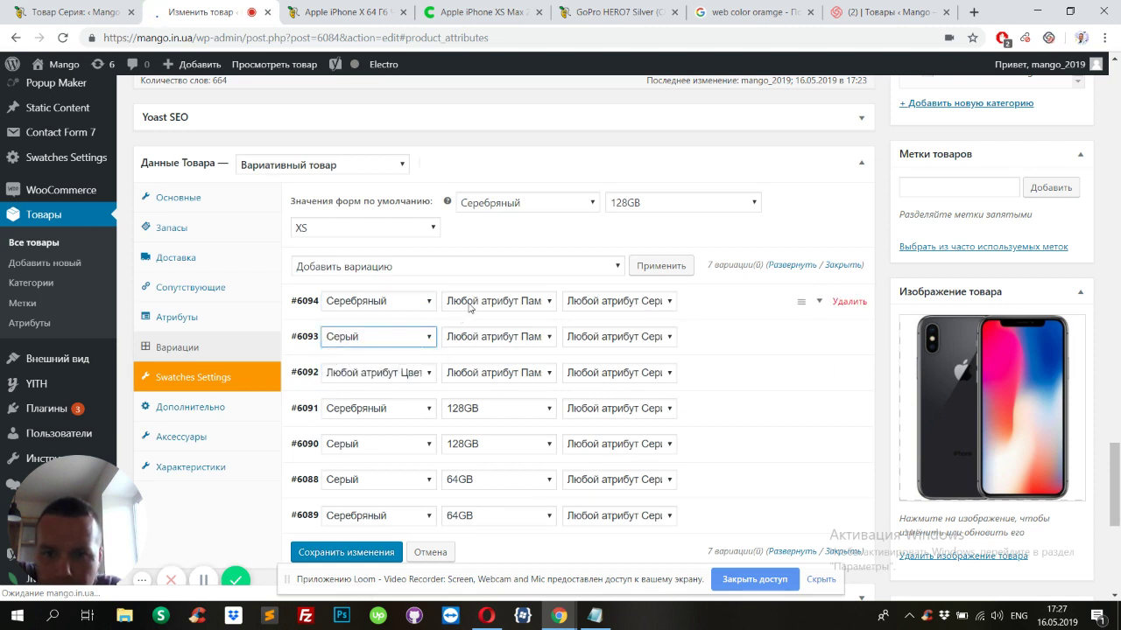
{"action": "left_click", "coordinate": [412, 373]}
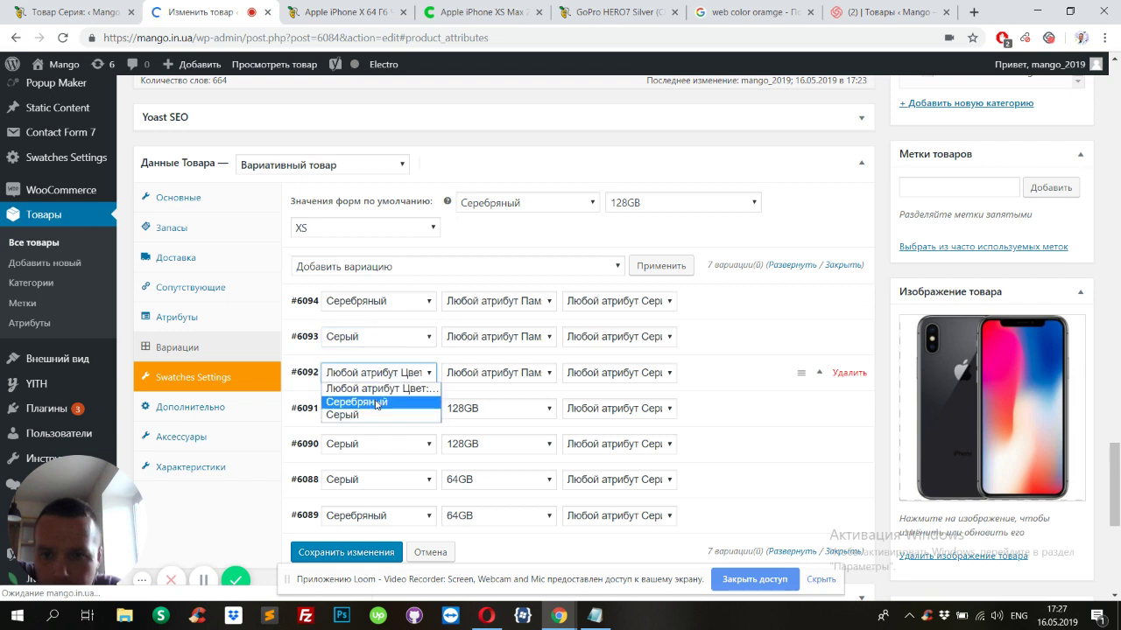
{"action": "left_click", "coordinate": [445, 348]}
Step: Set the memory of the three new variations to 128GB, 64GB and 64GB in listed order
{"action": "left_click", "coordinate": [490, 301]}
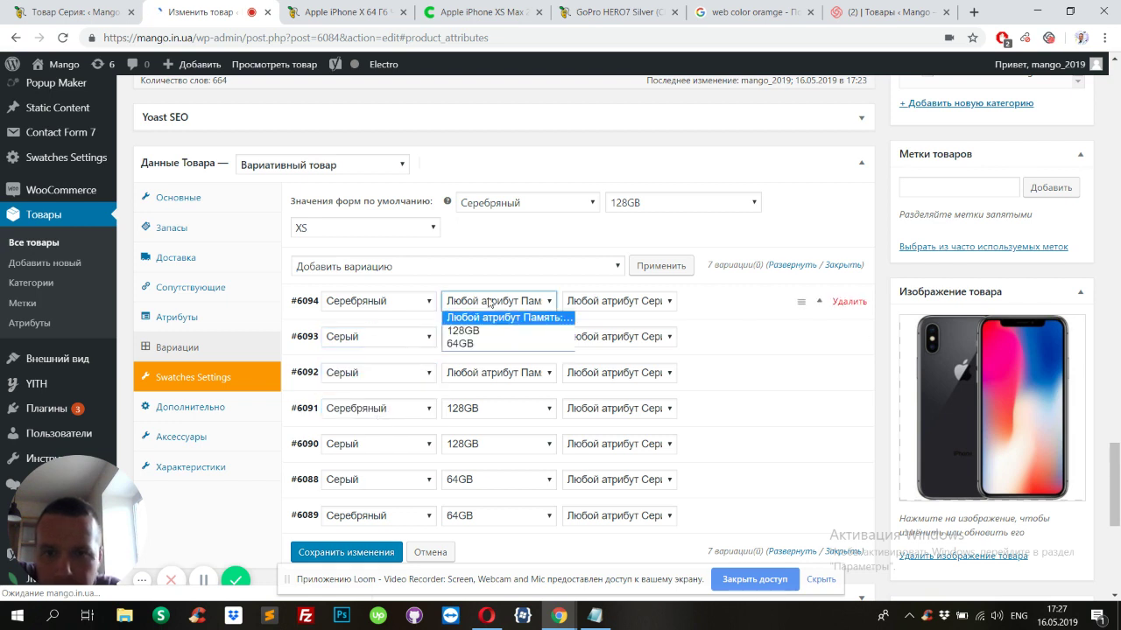
{"action": "left_click", "coordinate": [483, 334]}
{"action": "left_click", "coordinate": [491, 337]}
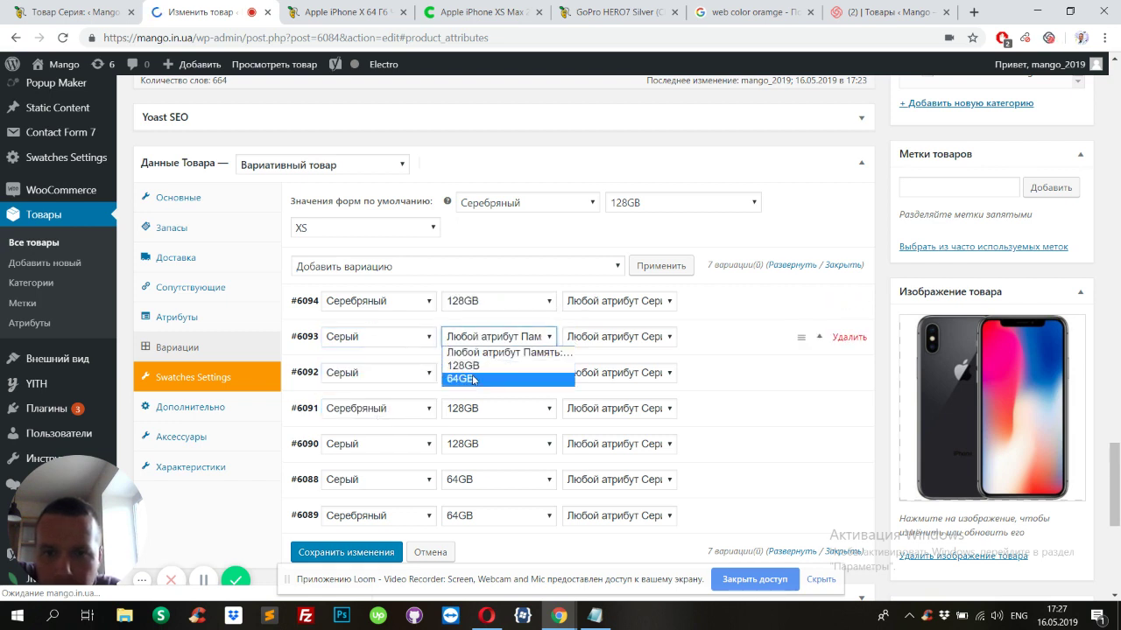
{"action": "left_click", "coordinate": [473, 378]}
{"action": "left_click", "coordinate": [473, 376]}
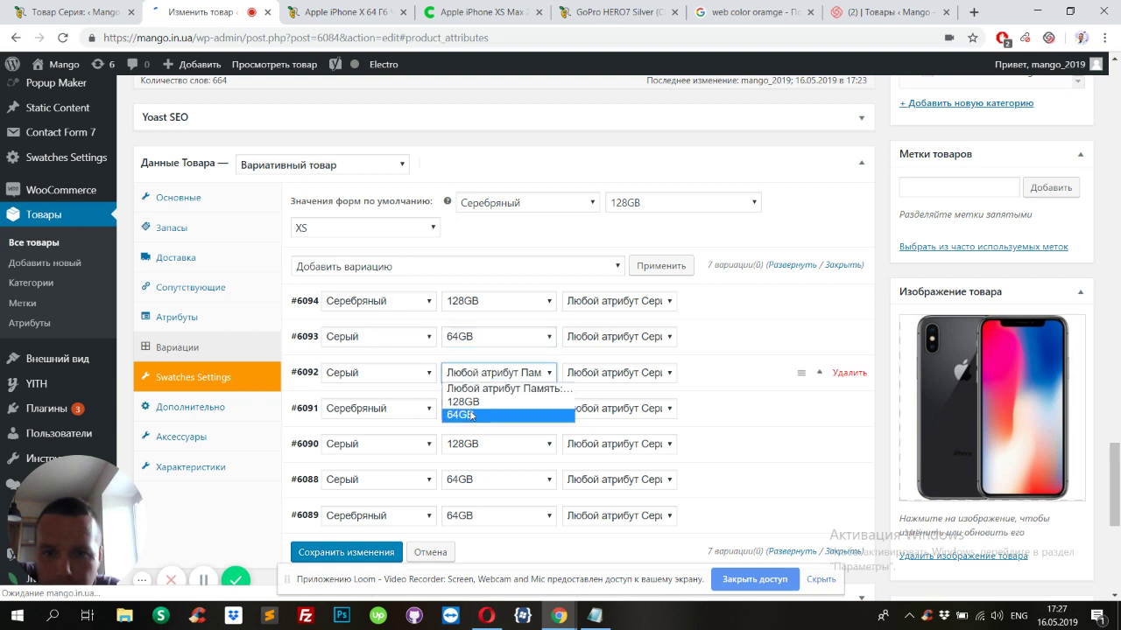
{"action": "left_click", "coordinate": [471, 415]}
Step: Set the series of the three new variations to XS, XS Max and XS Max 2Sim in order, and update the product
{"action": "left_click", "coordinate": [613, 302]}
{"action": "left_click", "coordinate": [580, 330]}
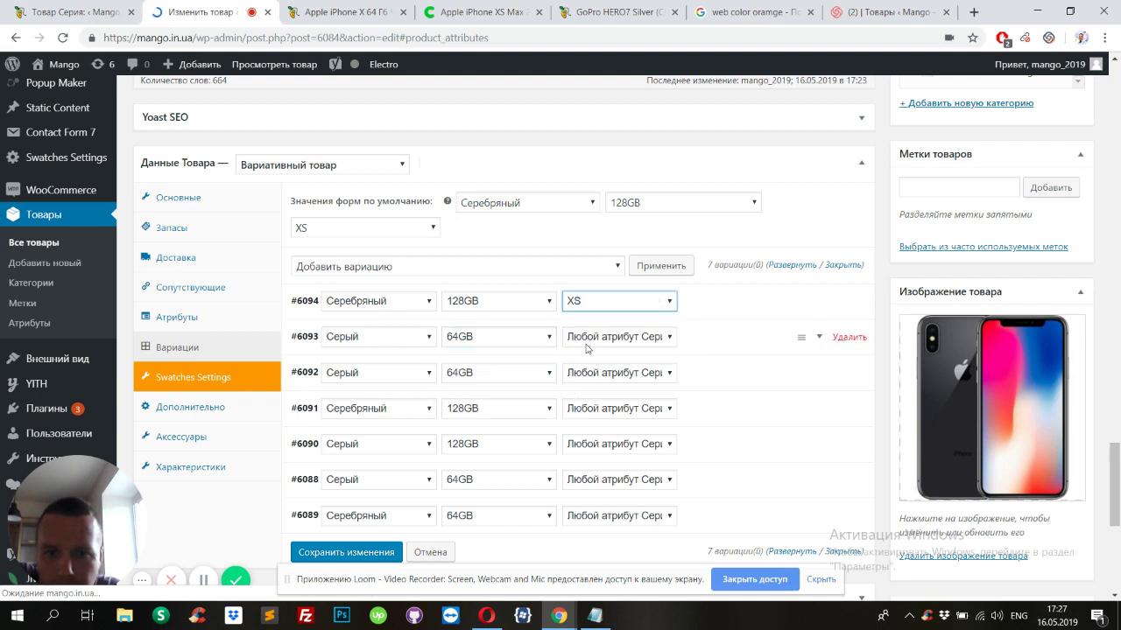
{"action": "left_click", "coordinate": [587, 347]}
{"action": "left_click", "coordinate": [578, 365]}
{"action": "left_click", "coordinate": [584, 343]}
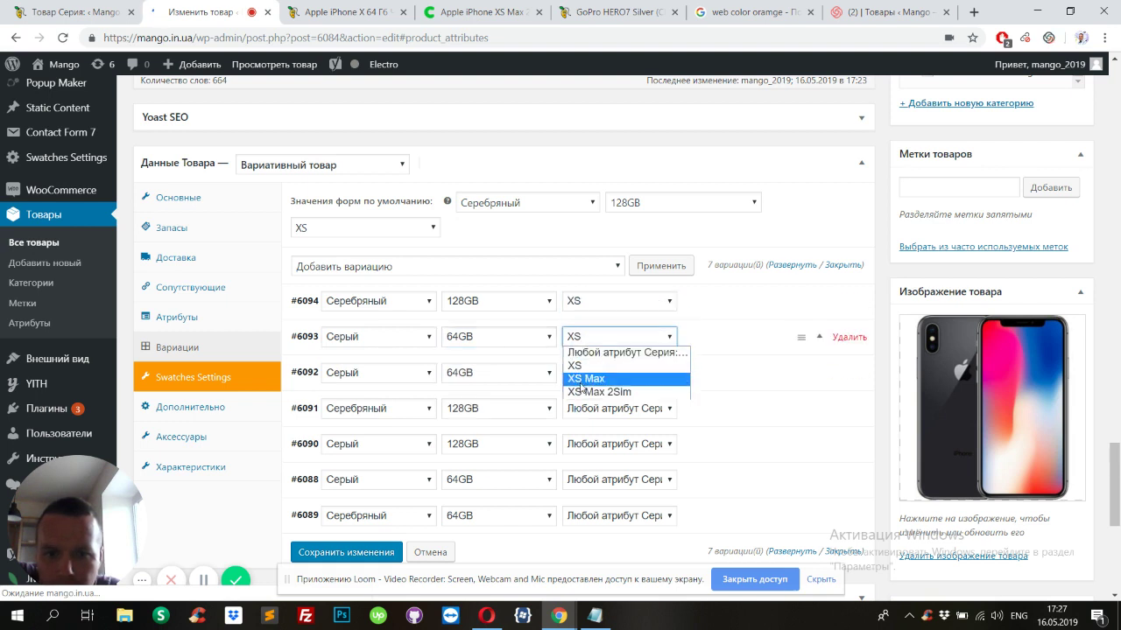
{"action": "left_click", "coordinate": [582, 380]}
{"action": "left_click", "coordinate": [585, 374]}
{"action": "left_click", "coordinate": [582, 428]}
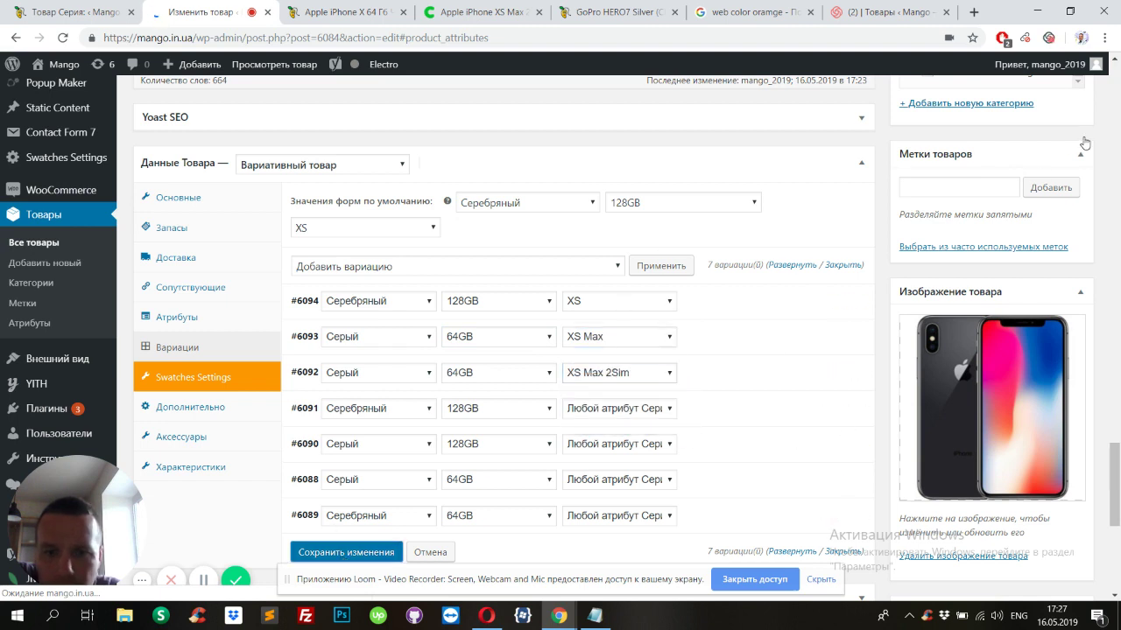
{"action": "scroll", "coordinate": [1075, 180], "scroll_direction": "up", "scroll_amount": 3}
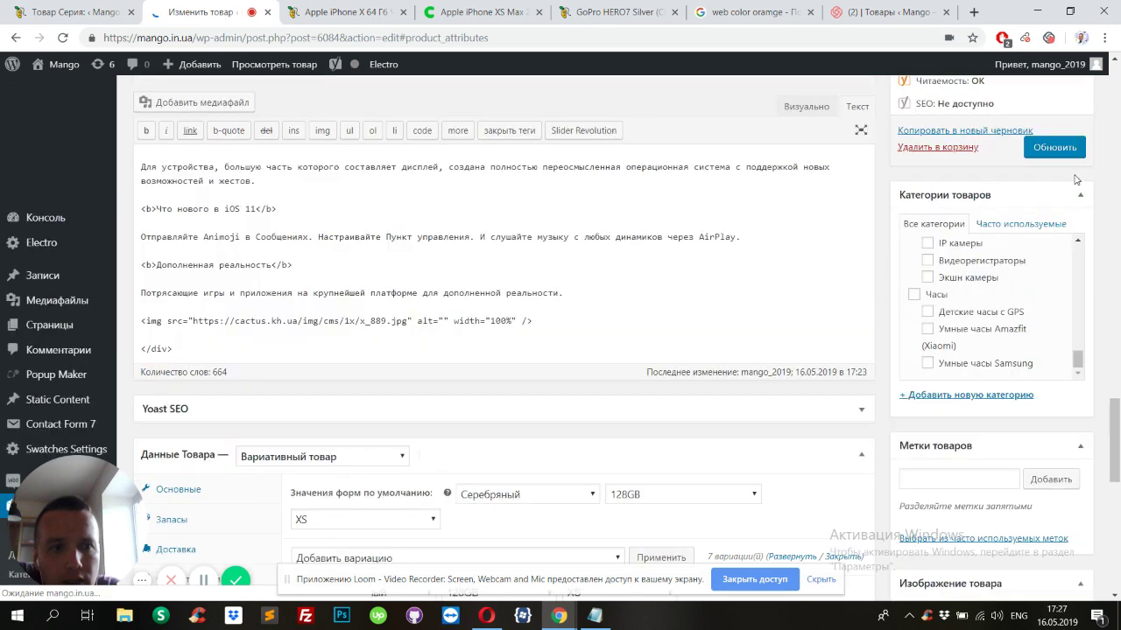
{"action": "left_click", "coordinate": [1043, 149]}
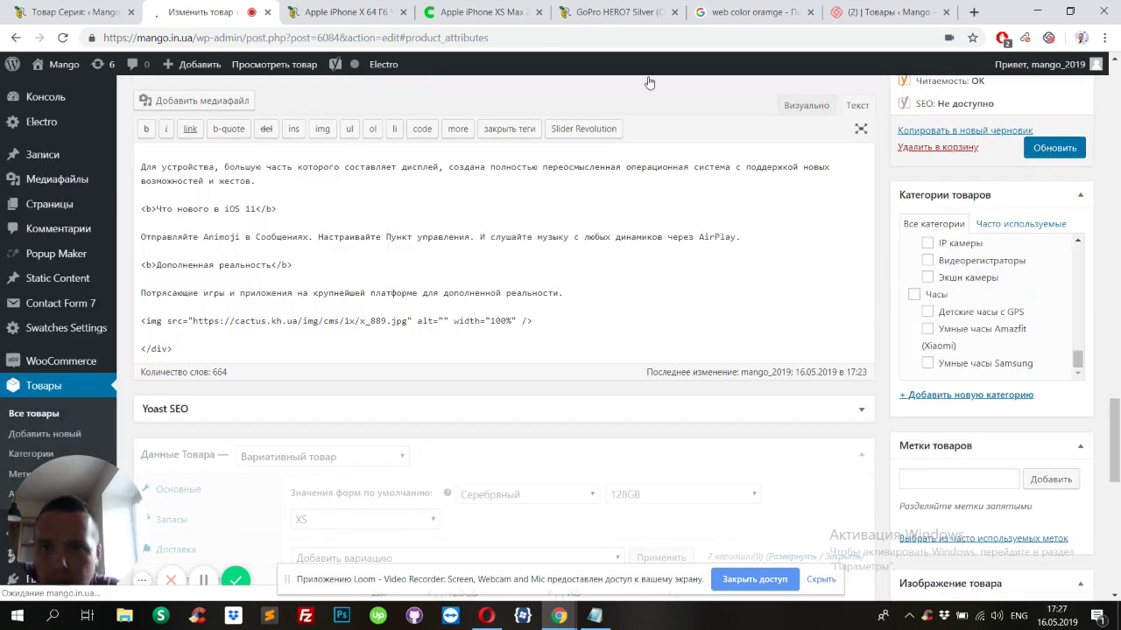
Step: Reload the product's storefront page, close the chat widget, and examine the colour, memory and series options
{"action": "left_click", "coordinate": [301, 13]}
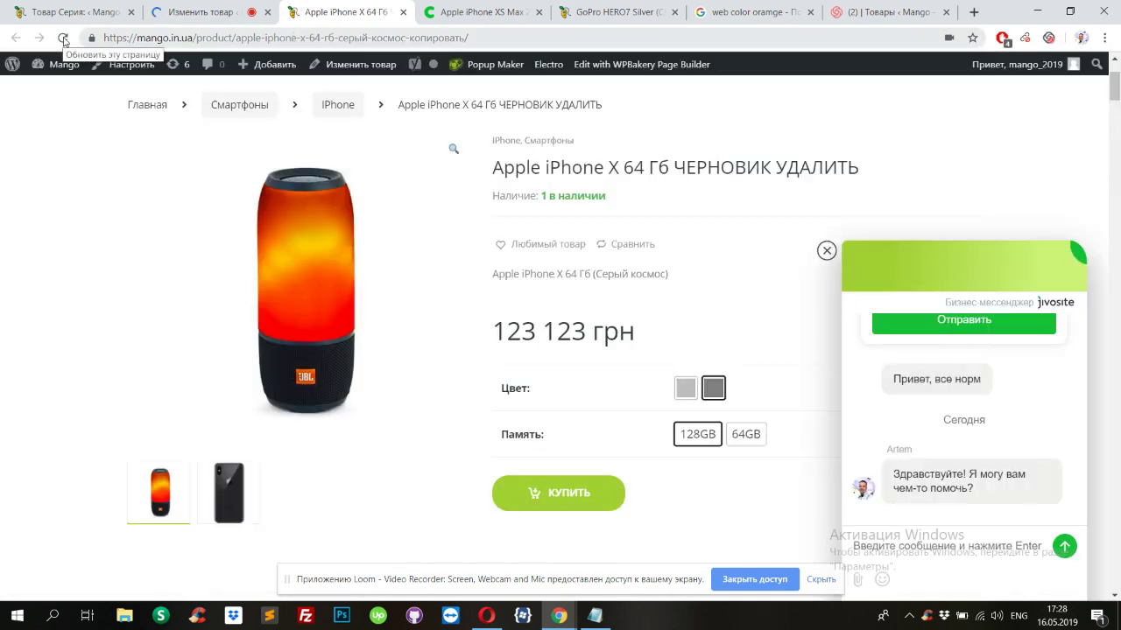
{"action": "left_click", "coordinate": [63, 39]}
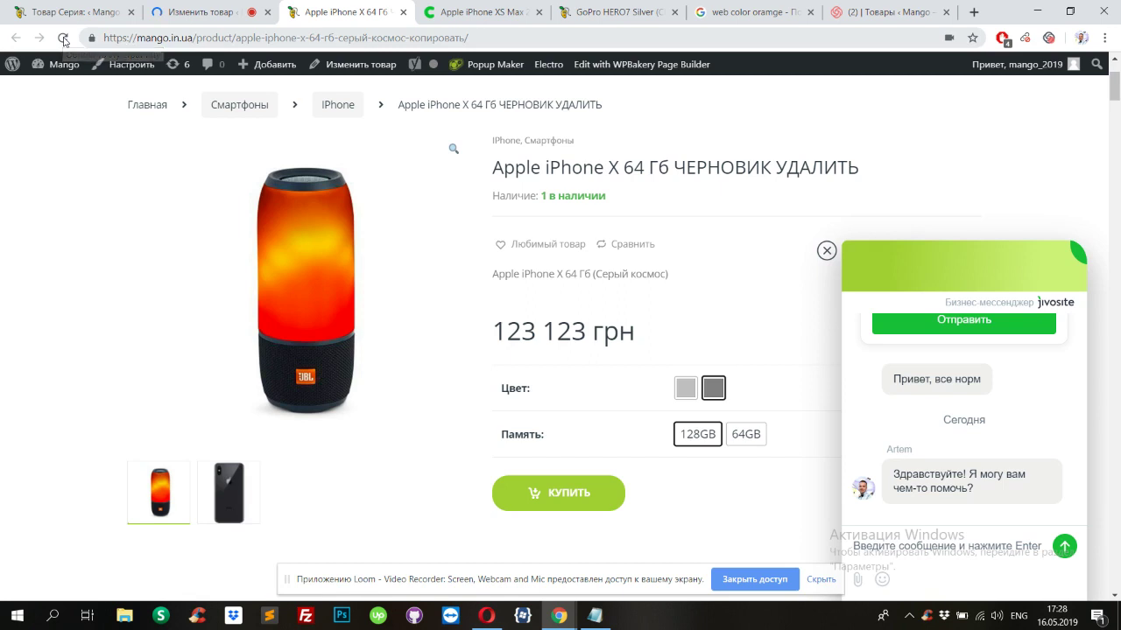
{"action": "left_click", "coordinate": [827, 252]}
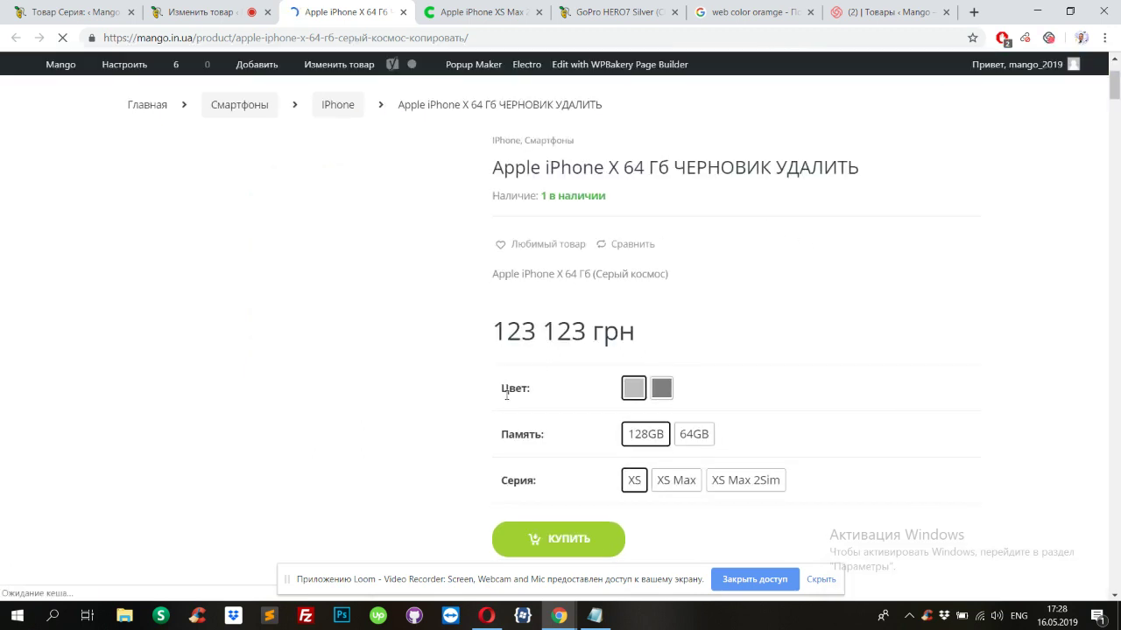
{"action": "triple_click", "coordinate": [519, 395]}
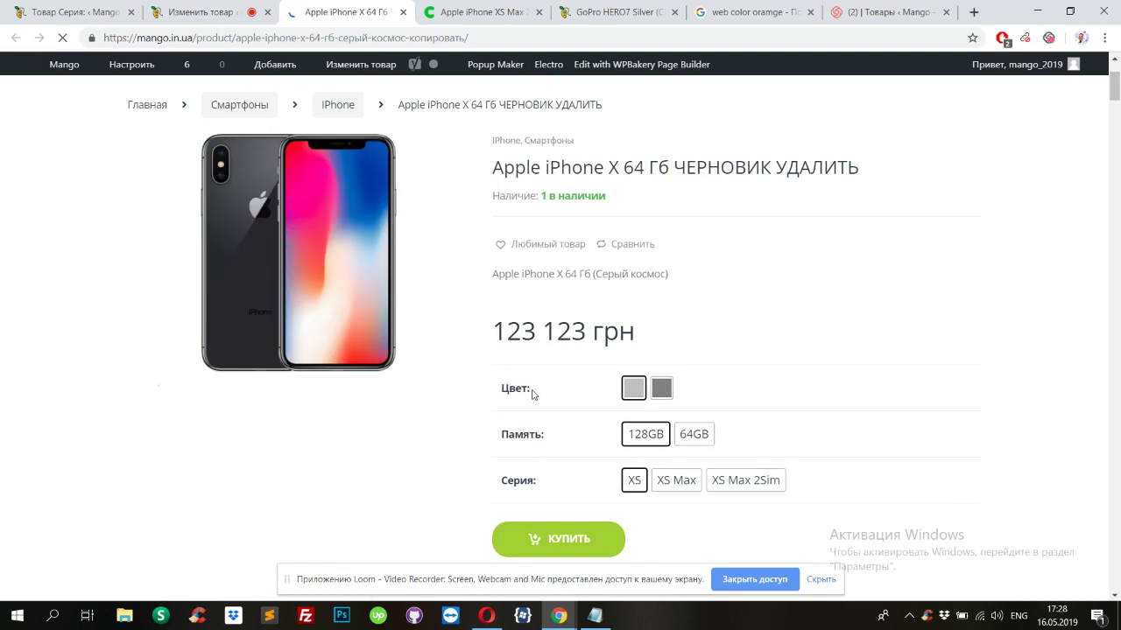
{"action": "triple_click", "coordinate": [544, 442]}
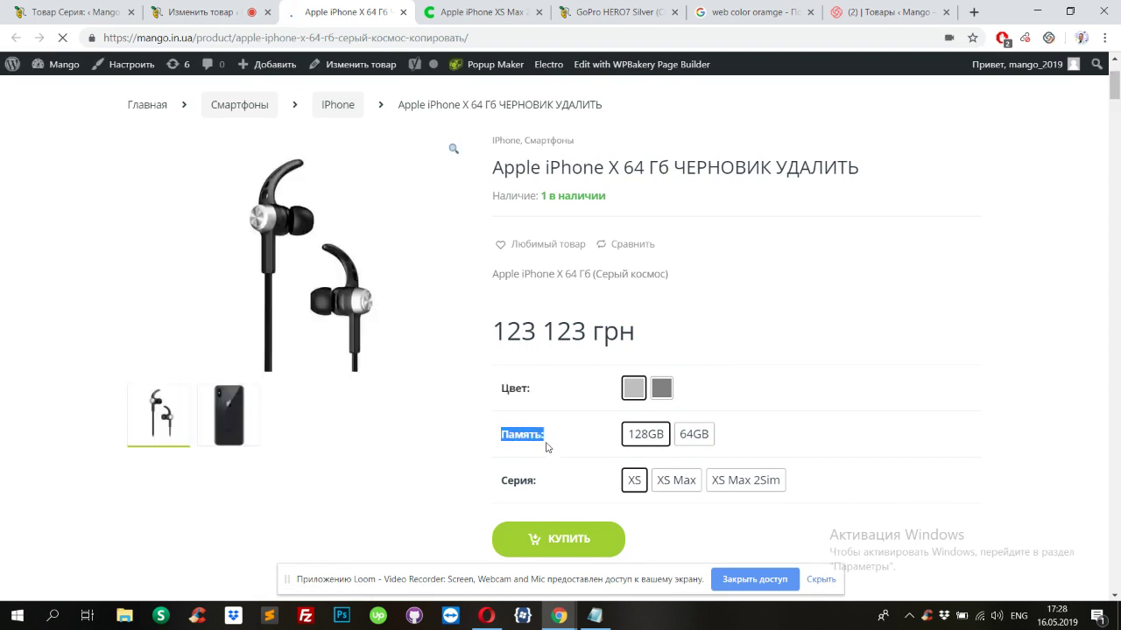
Step: Test the product's variation options by choosing series XS Max 2Sim, memory 64GB with both colour swatches, and 128GB with the lighter swatch
{"action": "triple_click", "coordinate": [544, 489]}
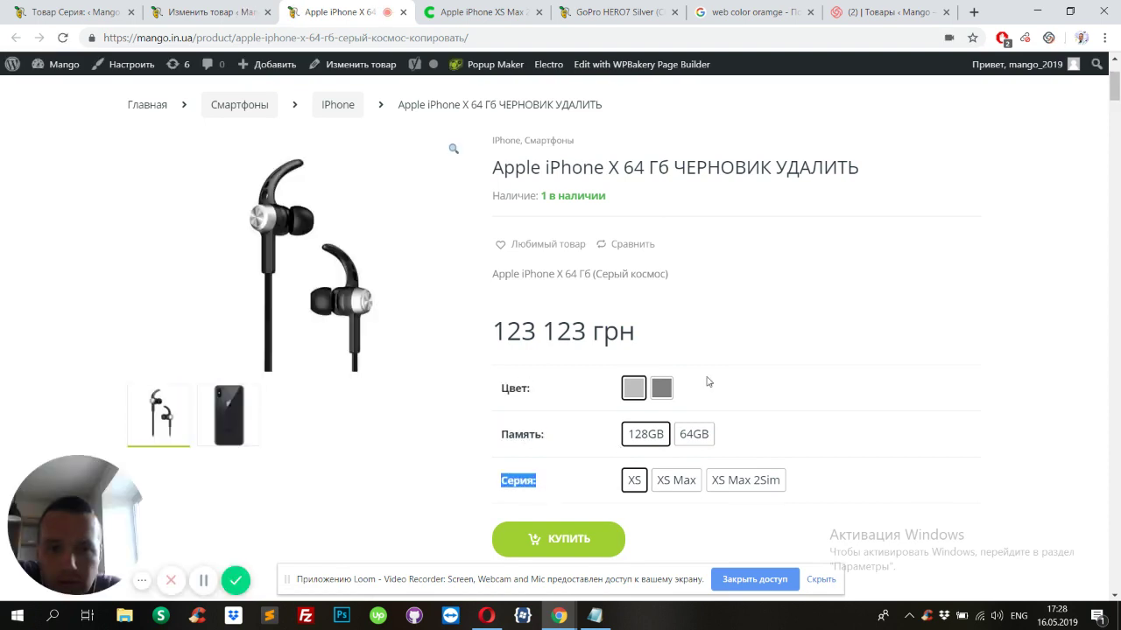
{"action": "scroll", "coordinate": [725, 333], "scroll_direction": "down", "scroll_amount": 2}
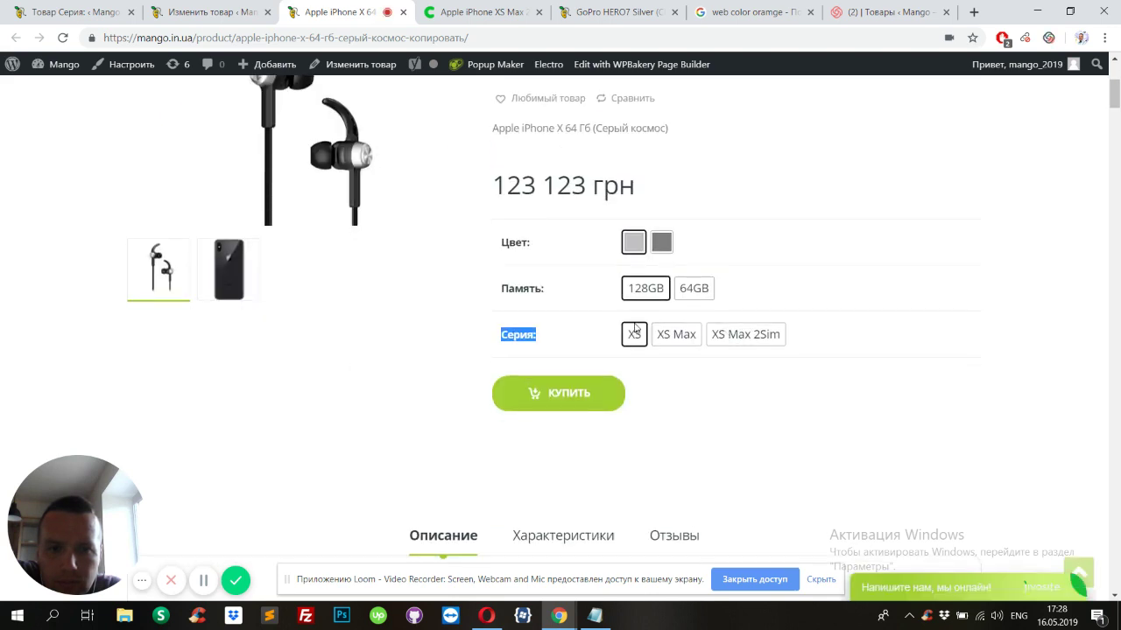
{"action": "scroll", "coordinate": [648, 346], "scroll_direction": "up", "scroll_amount": 2}
{"action": "left_click", "coordinate": [732, 481]}
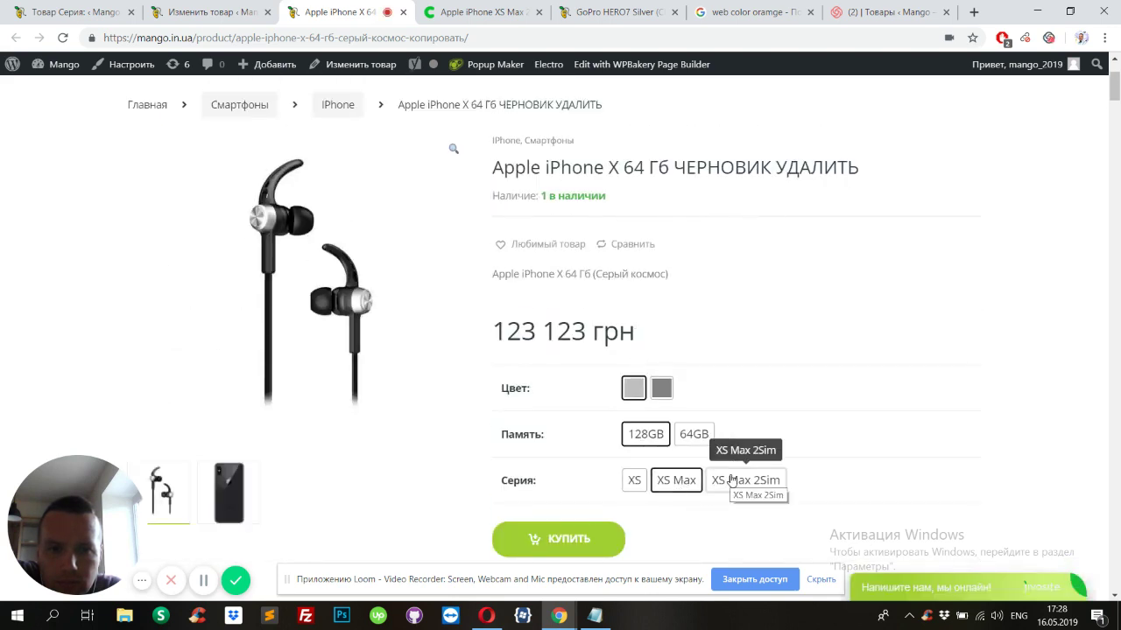
{"action": "left_click", "coordinate": [694, 434]}
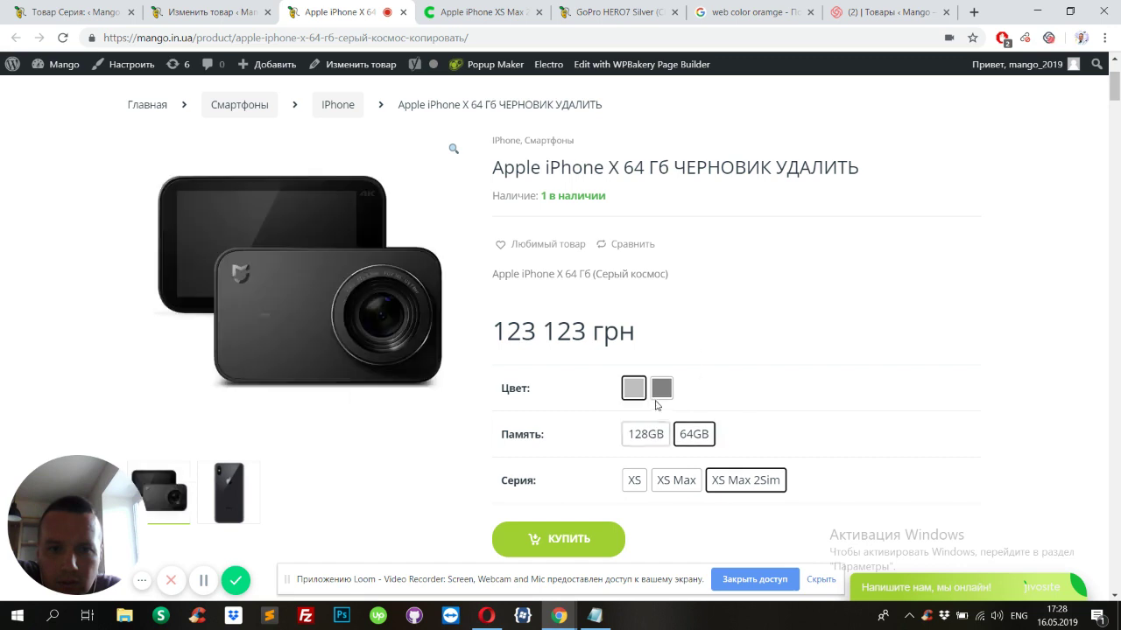
{"action": "left_click", "coordinate": [661, 388]}
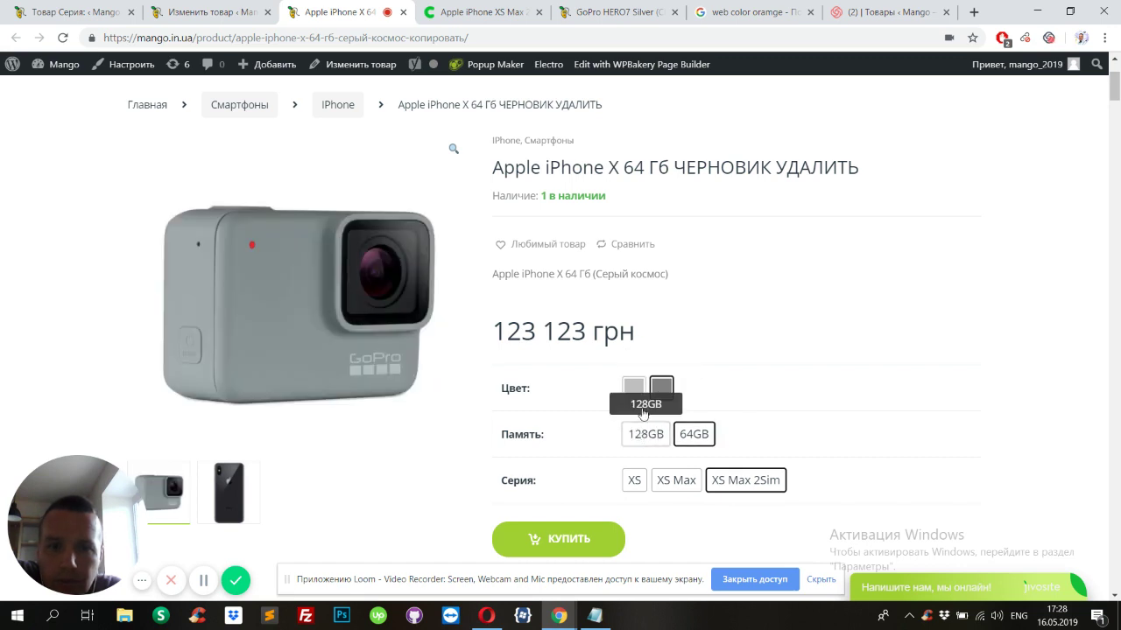
{"action": "left_click", "coordinate": [637, 434]}
{"action": "left_click", "coordinate": [633, 388]}
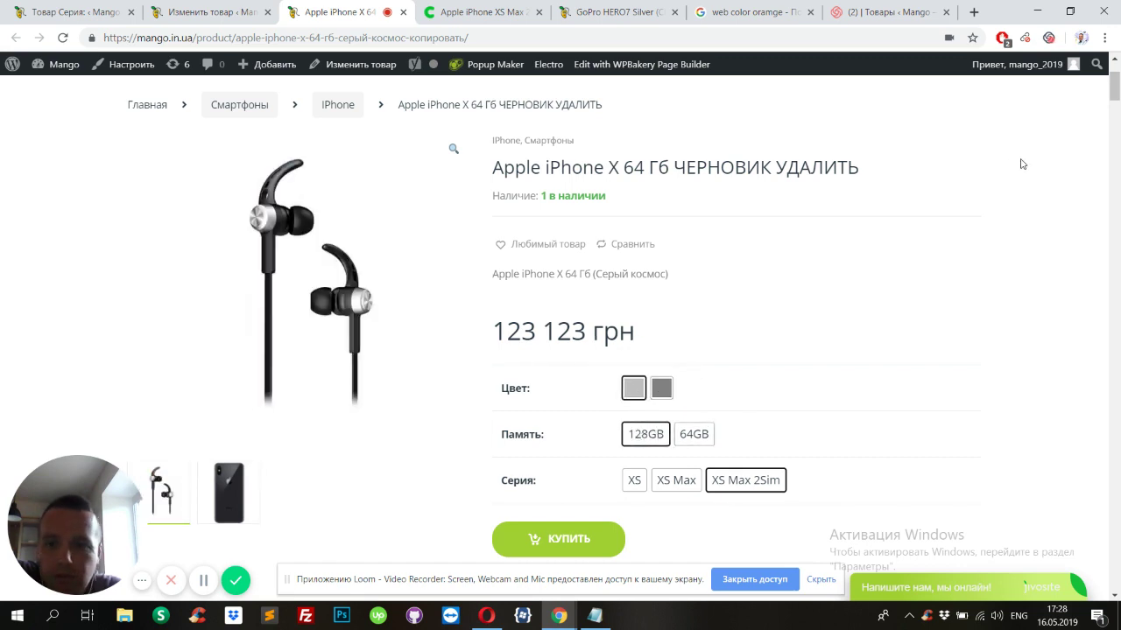
{"action": "right_click", "coordinate": [1025, 42]}
{"action": "left_click", "coordinate": [1046, 41]}
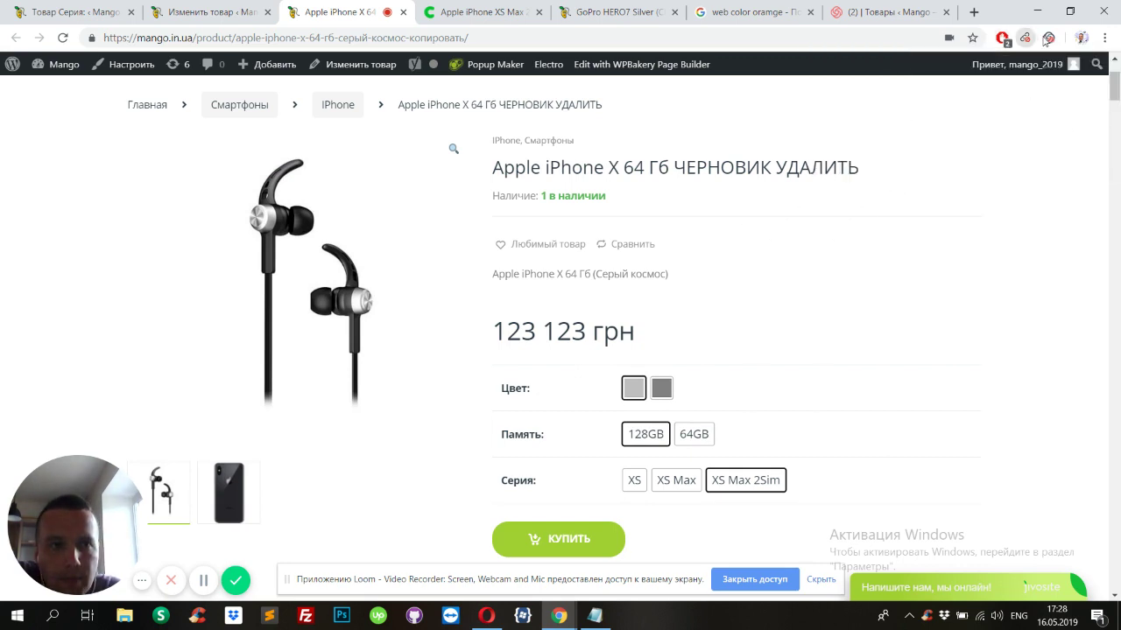